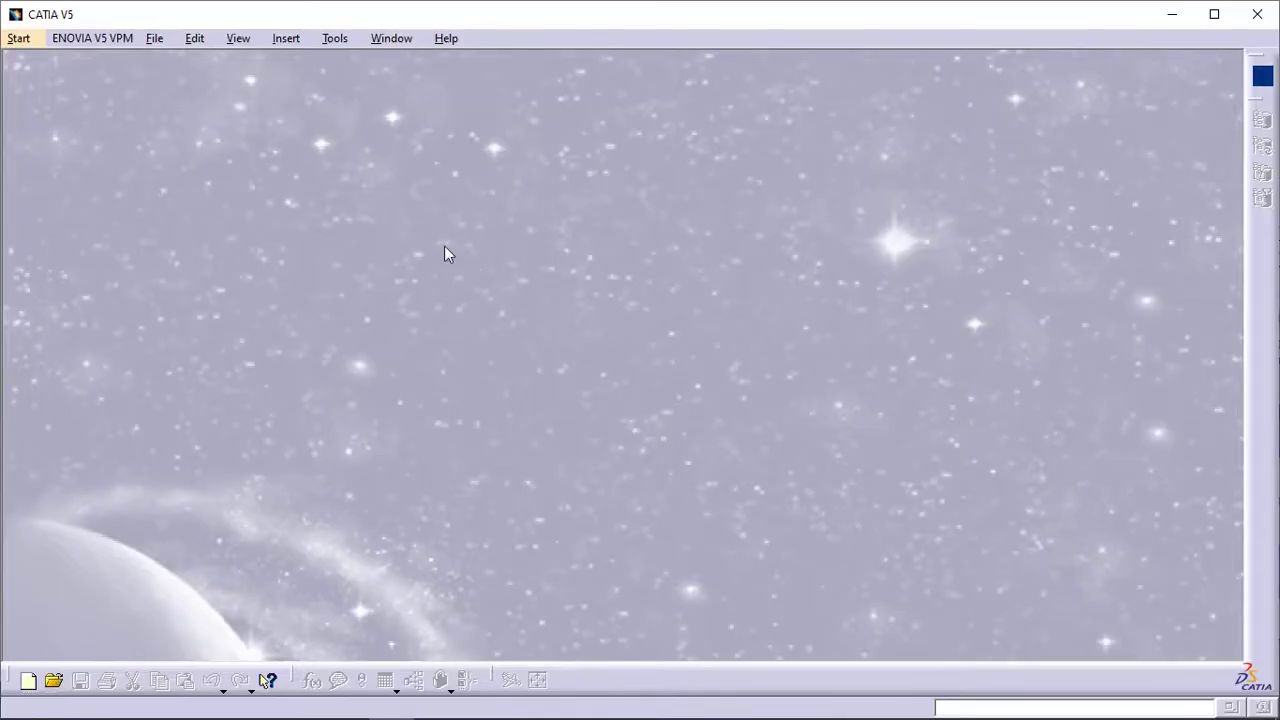
Show the list of recently opened part files from the File menu
{"action": "left_click", "coordinate": [155, 38]}
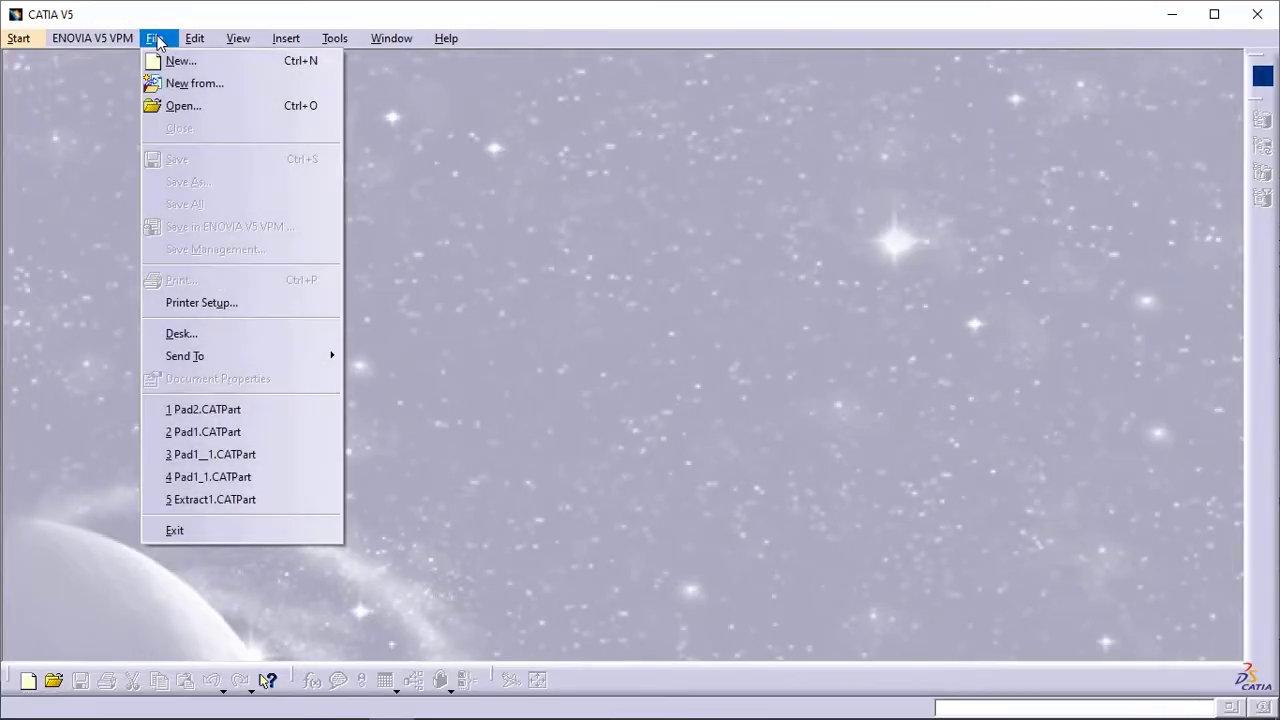
Open Pad2.CATPart and start a pad whose profile is defined from individual sketch edges
{"action": "left_click", "coordinate": [265, 409]}
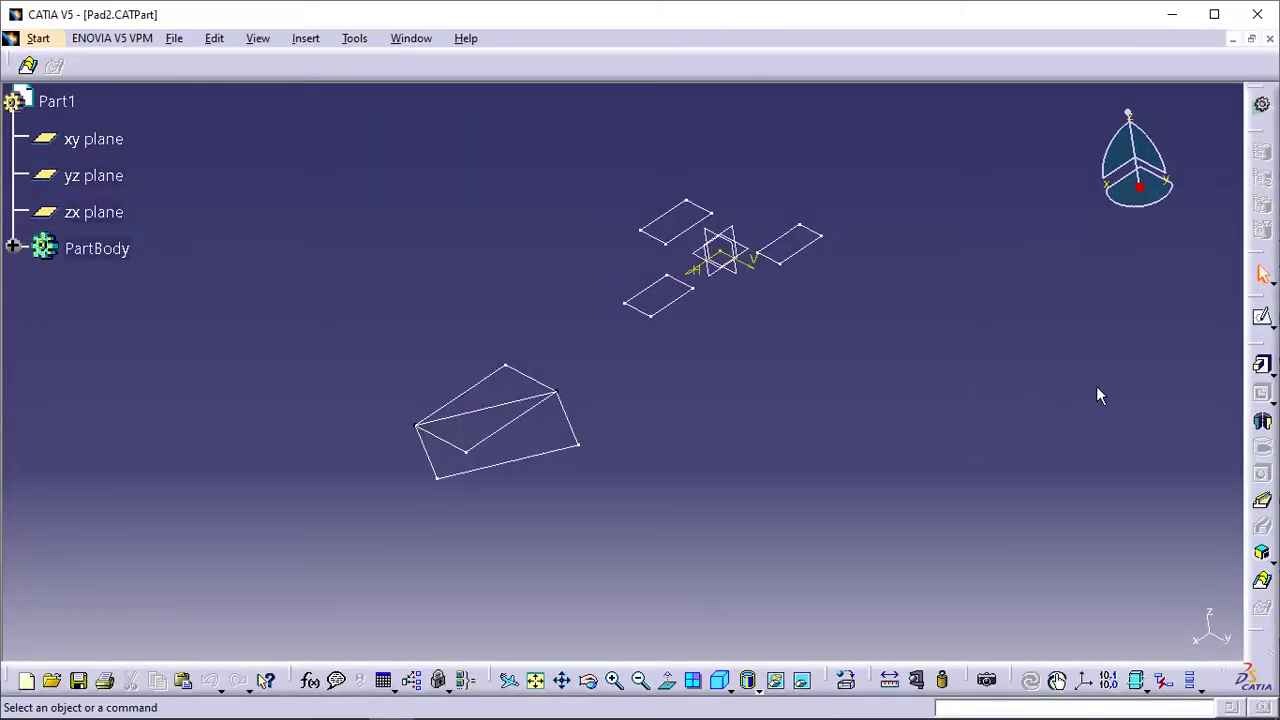
{"action": "left_click", "coordinate": [1262, 366]}
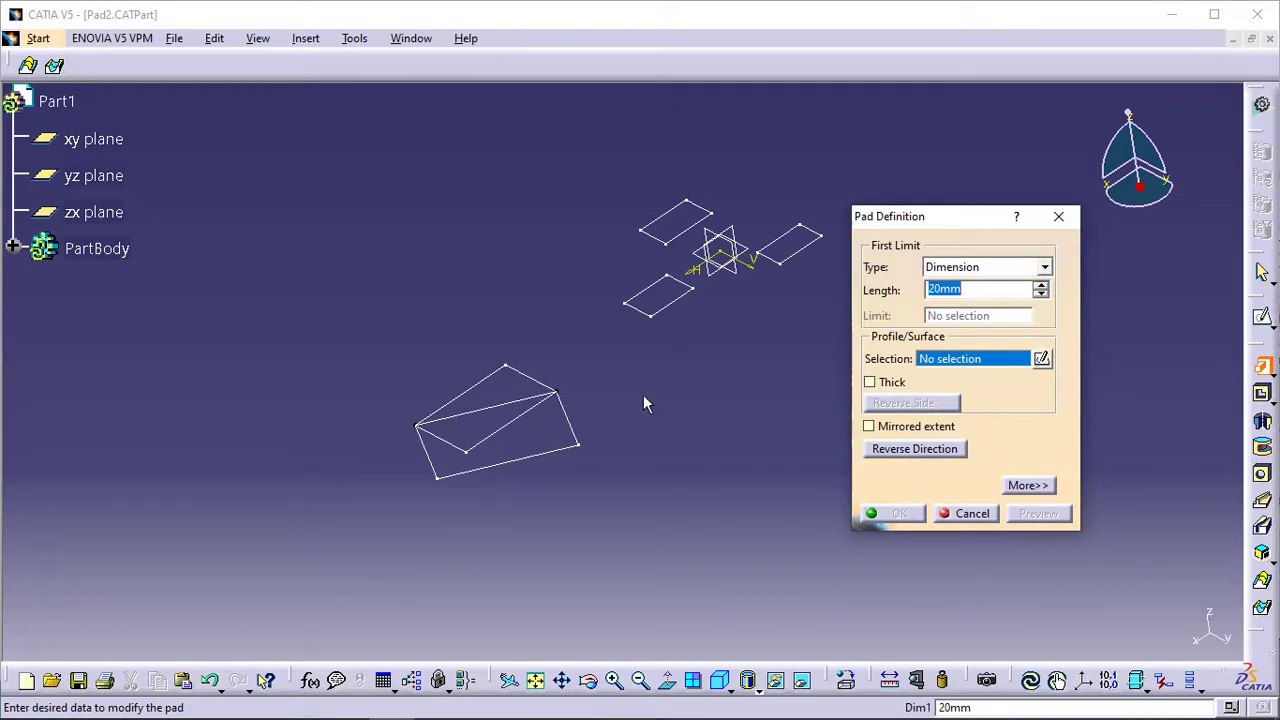
{"action": "mouse_move", "coordinate": [657, 403]}
{"action": "middle_mouse_down"}
{"action": "mouse_move", "coordinate": [608, 457]}
{"action": "mouse_move", "coordinate": [632, 358]}
{"action": "mouse_move", "coordinate": [695, 390]}
{"action": "mouse_move", "coordinate": [833, 405]}
{"action": "middle_mouse_up"}
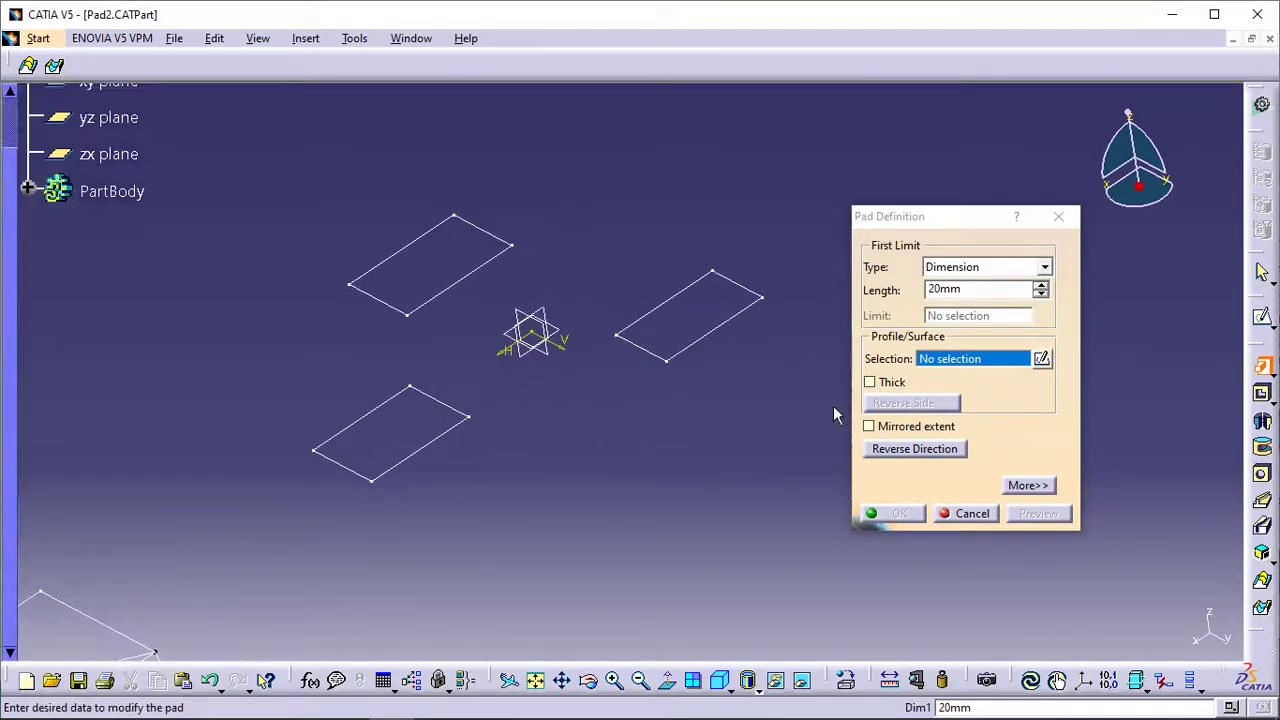
{"action": "right_click", "coordinate": [970, 358]}
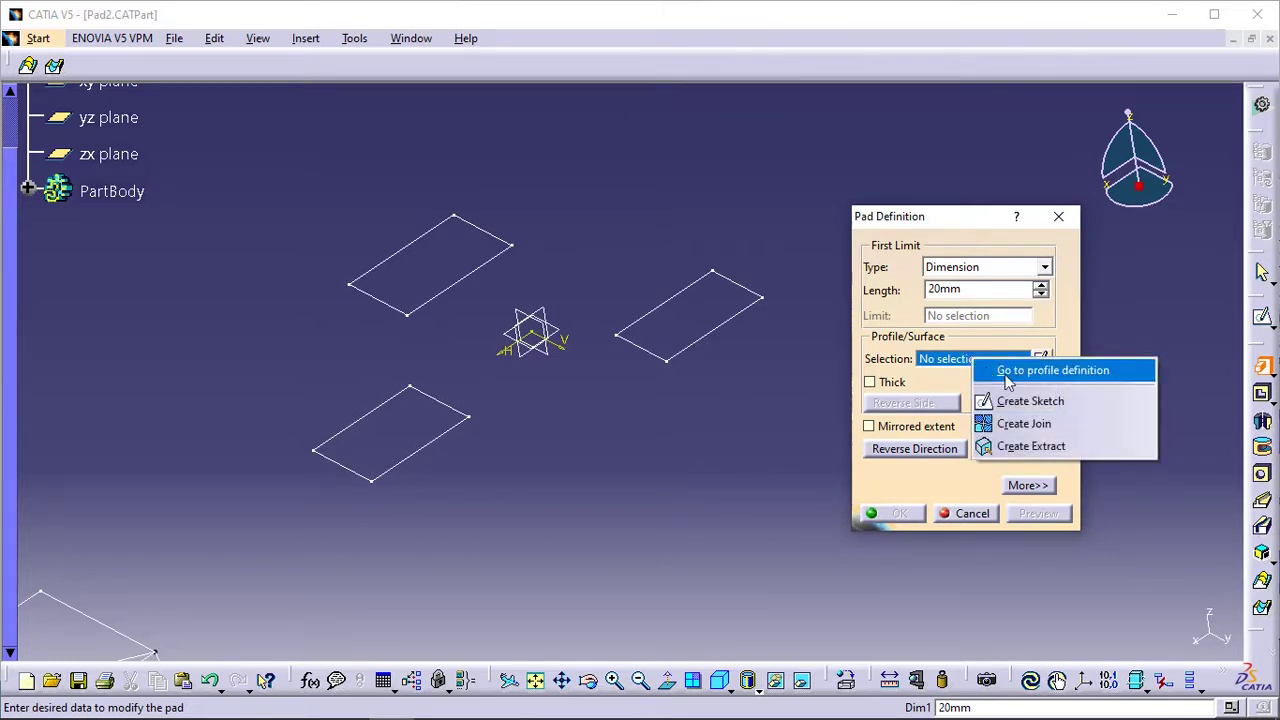
{"action": "left_click", "coordinate": [1018, 372]}
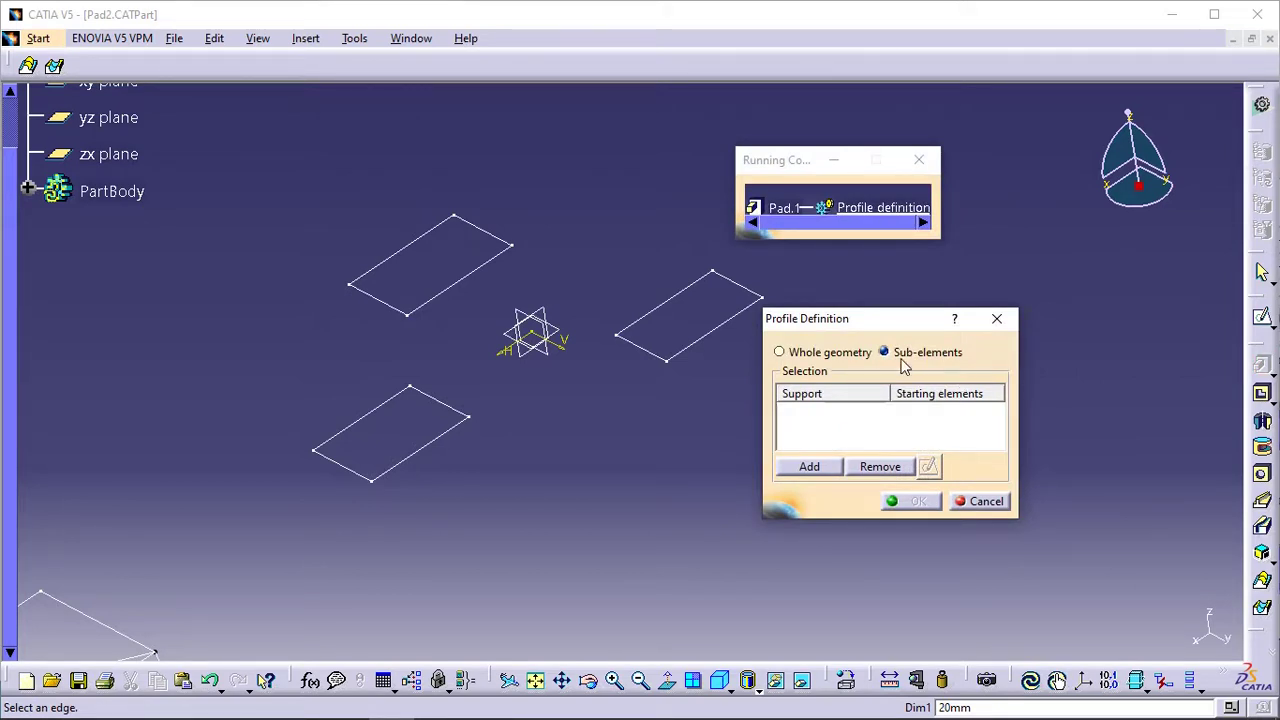
Keep Sub-elements mode and pick the right rectangle's edge as Edge.1 of Sketch.1
{"action": "left_click", "coordinate": [938, 236]}
{"action": "left_click_drag", "start_coordinate": [938, 236], "coordinate": [1005, 265]}
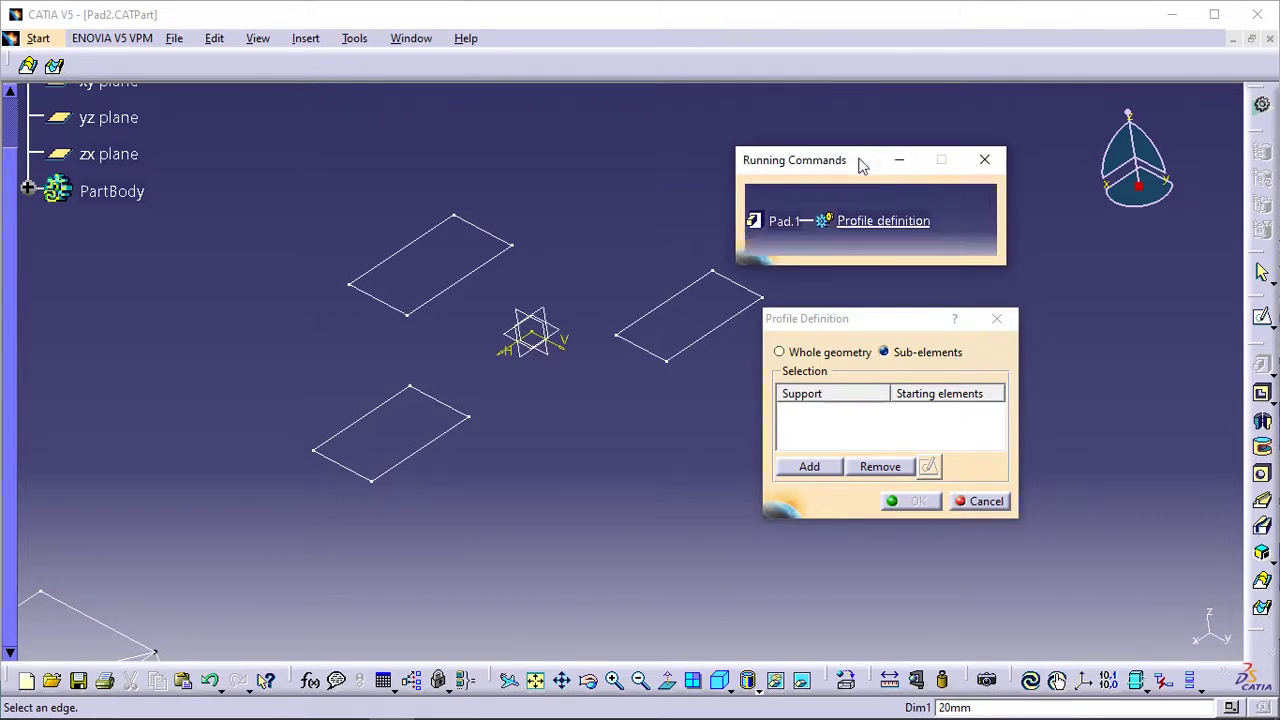
{"action": "left_click_drag", "start_coordinate": [862, 166], "coordinate": [914, 150]}
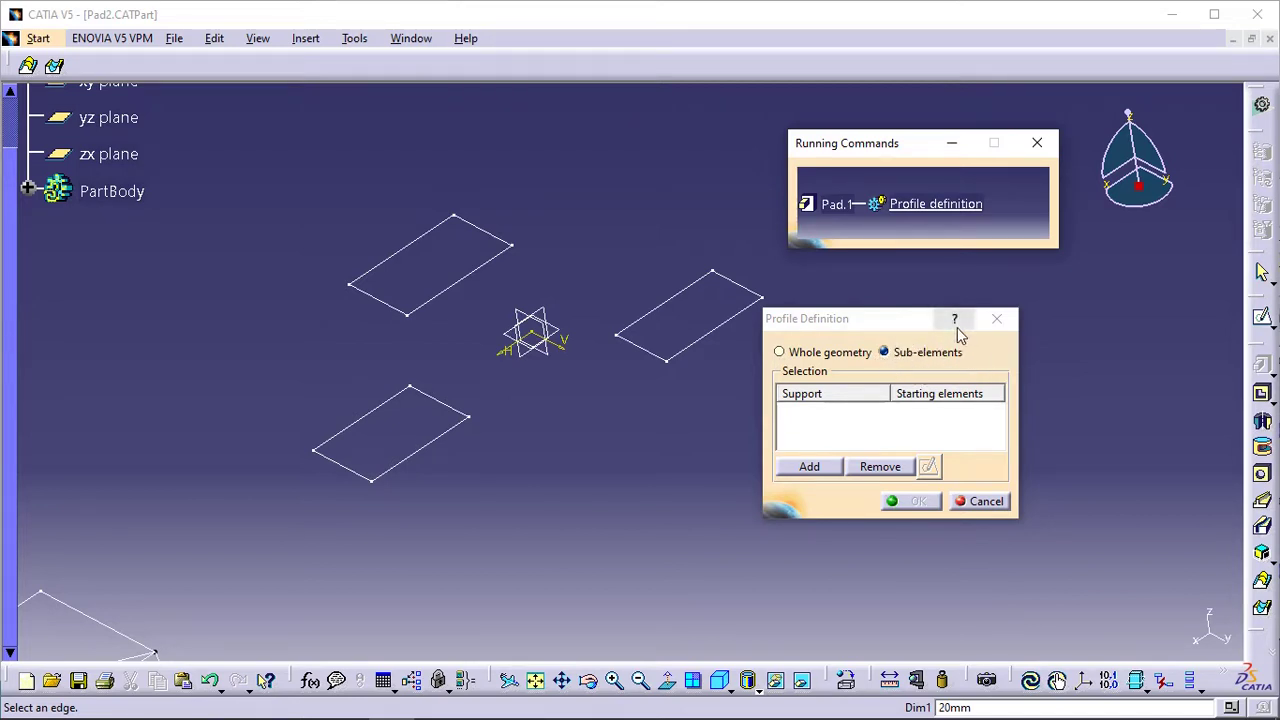
{"action": "left_click", "coordinate": [812, 353]}
{"action": "left_click", "coordinate": [896, 355]}
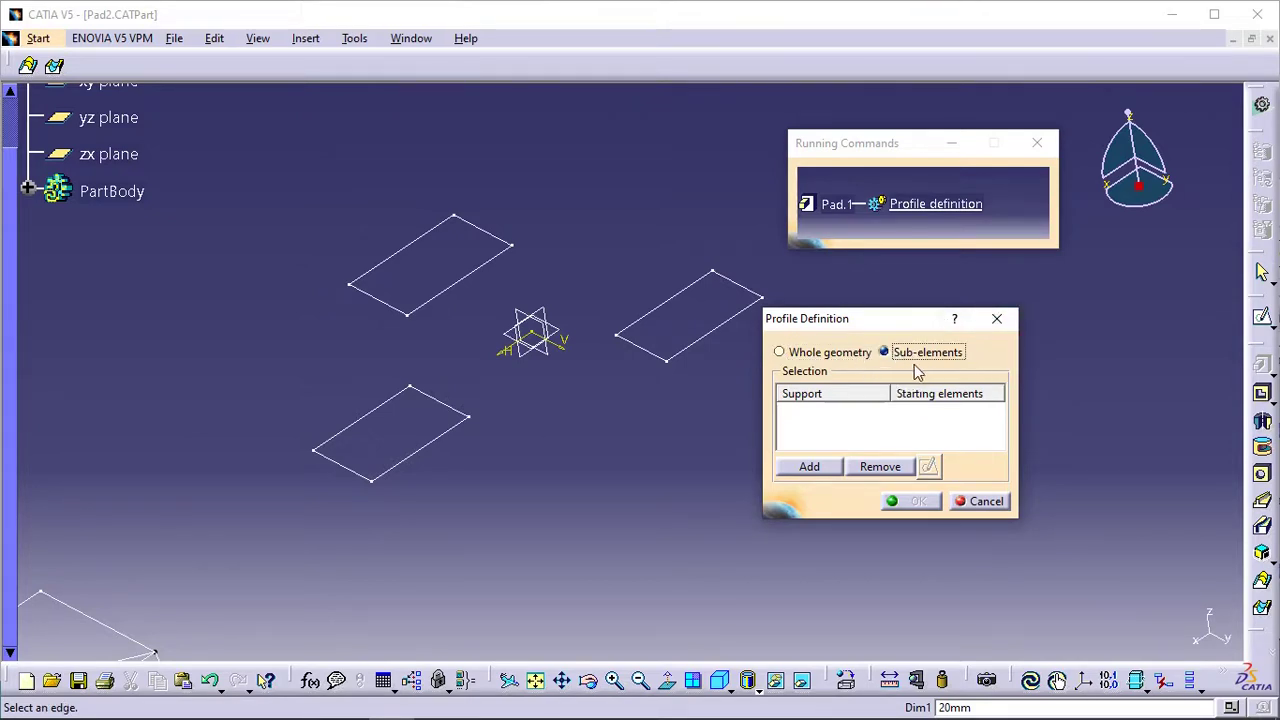
{"action": "left_click", "coordinate": [697, 356]}
Add the left and lower rectangle edges to the profile as Edge.2 and Edge.3
{"action": "mouse_move", "coordinate": [668, 357]}
{"action": "middle_mouse_down"}
{"action": "mouse_move", "coordinate": [580, 398]}
{"action": "mouse_move", "coordinate": [600, 405]}
{"action": "middle_mouse_up"}
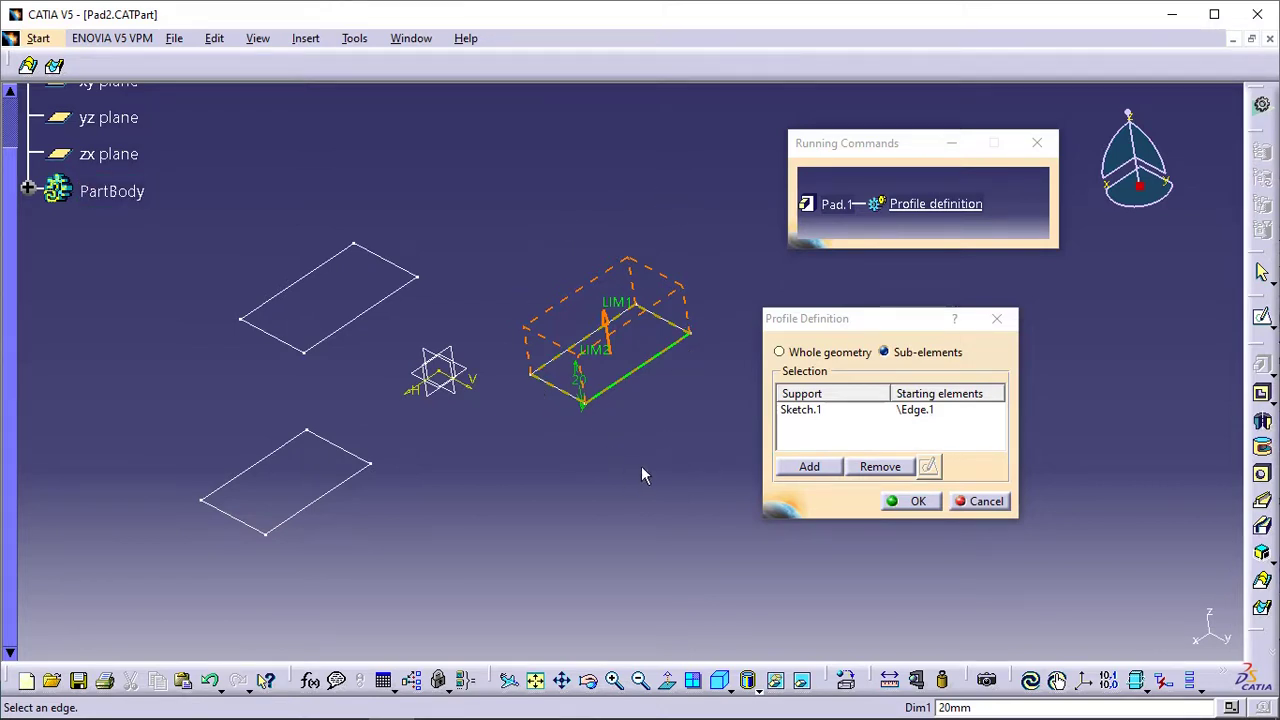
{"action": "left_click", "coordinate": [809, 466]}
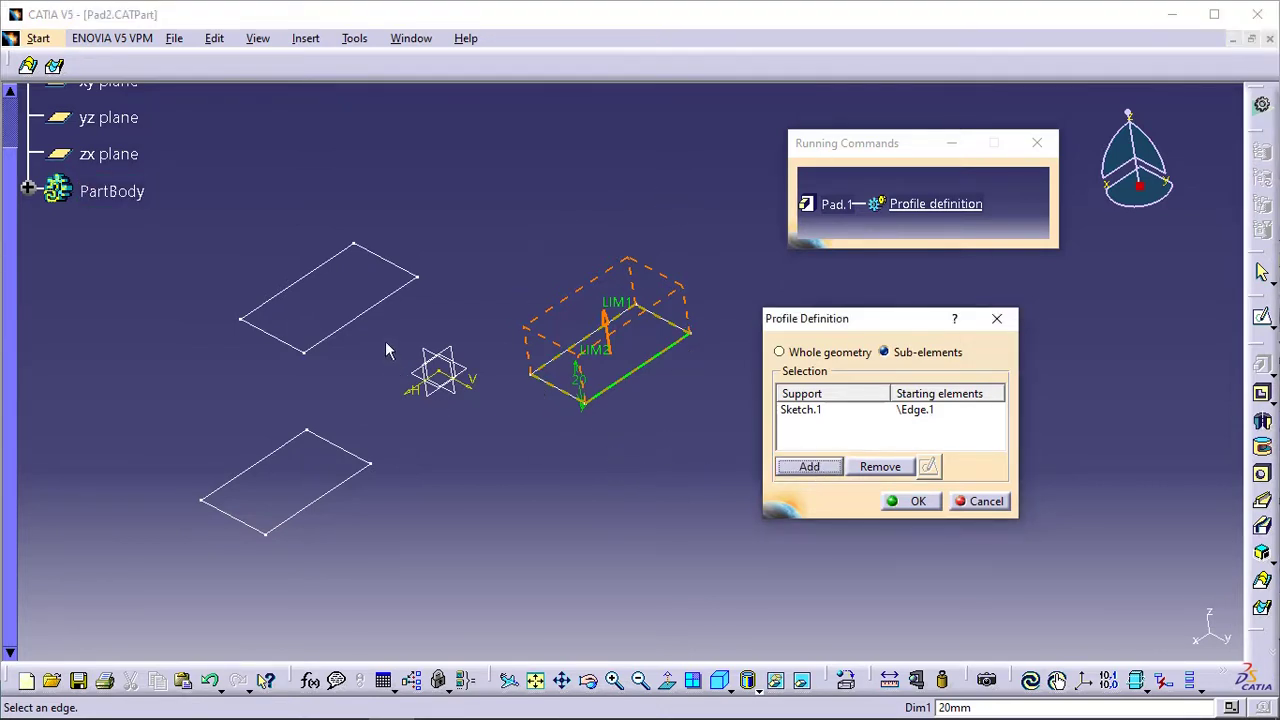
{"action": "left_click", "coordinate": [366, 310]}
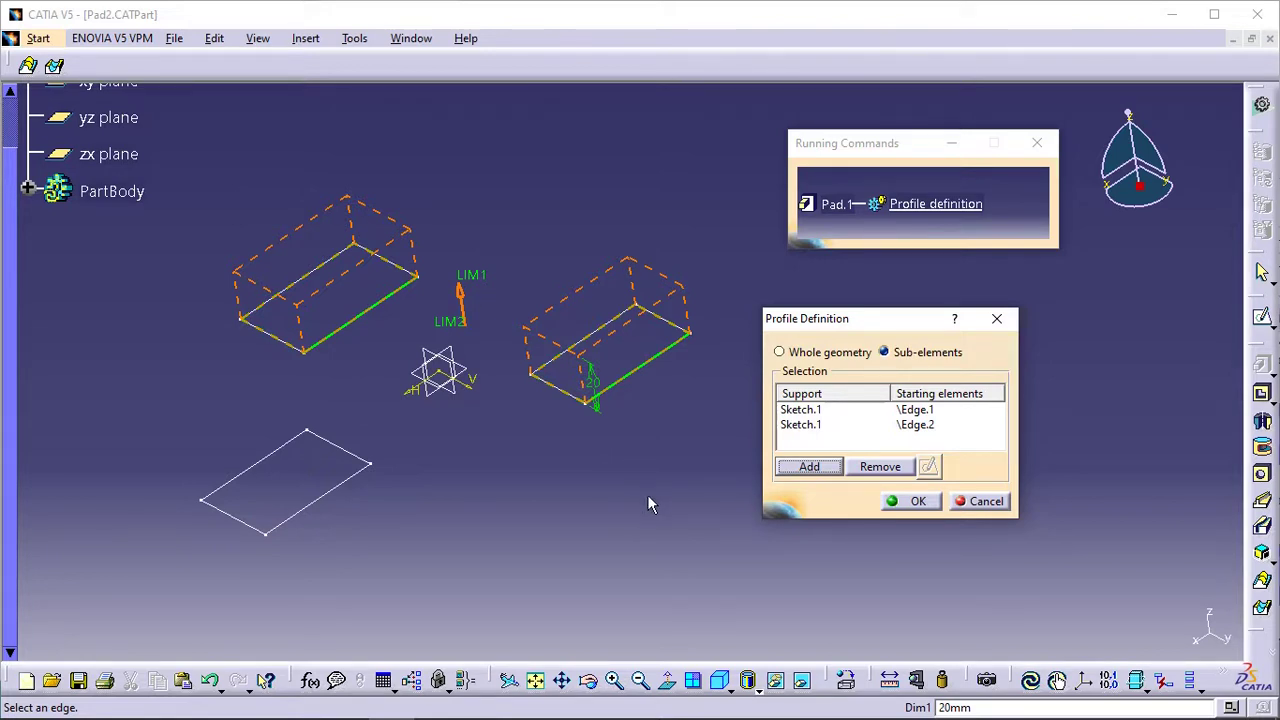
{"action": "left_click", "coordinate": [812, 467]}
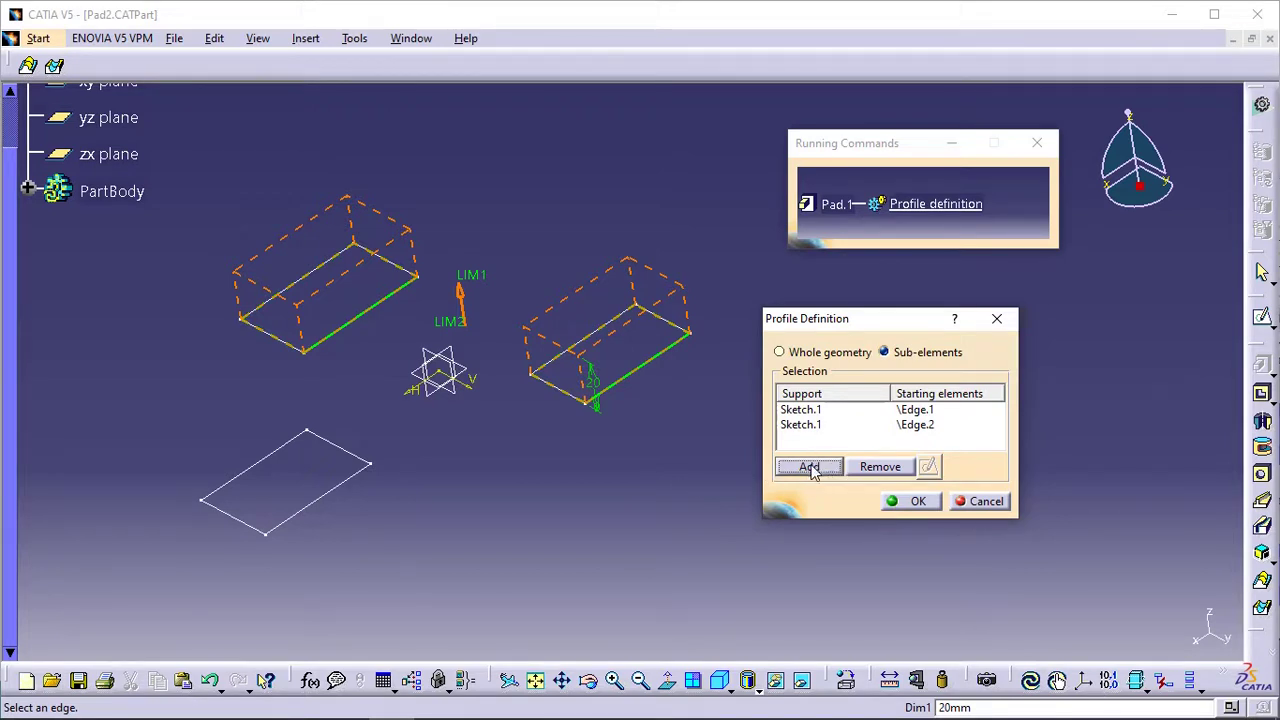
{"action": "left_click", "coordinate": [345, 489]}
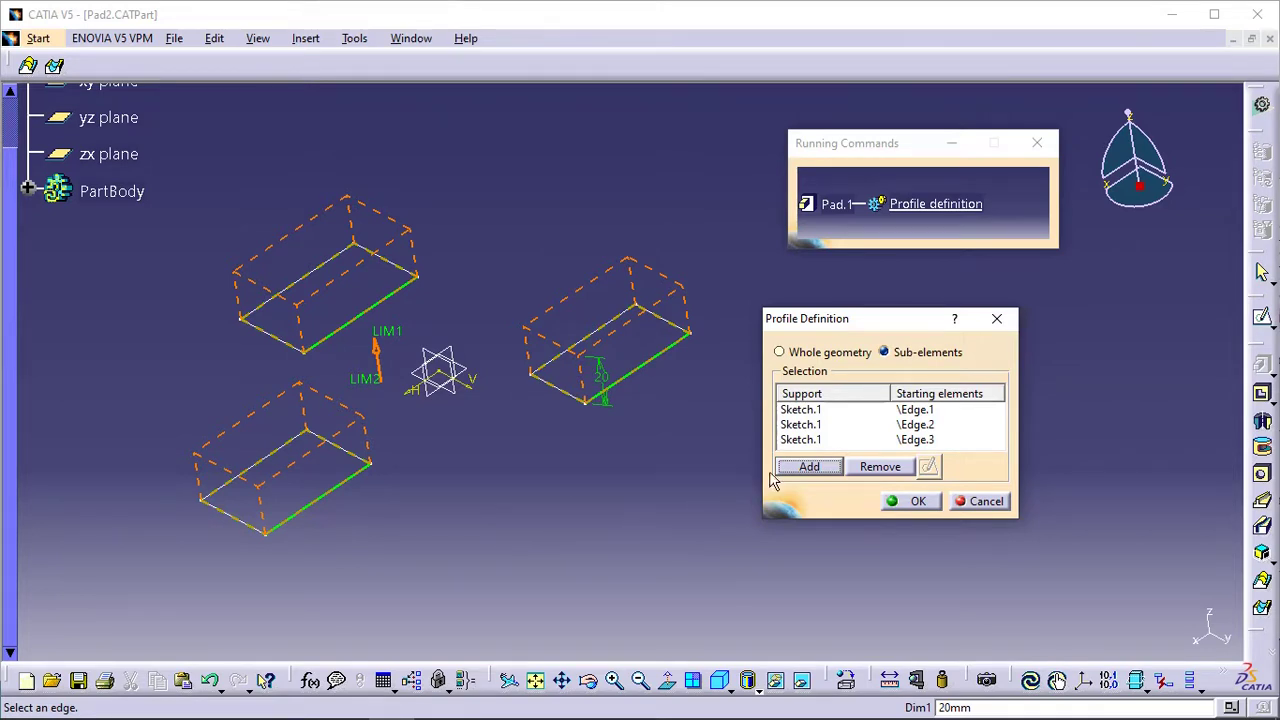
Remove Edge.2 and confirm the profile with only Edge.1 and Edge.3
{"action": "left_click", "coordinate": [920, 426]}
{"action": "left_click", "coordinate": [883, 470]}
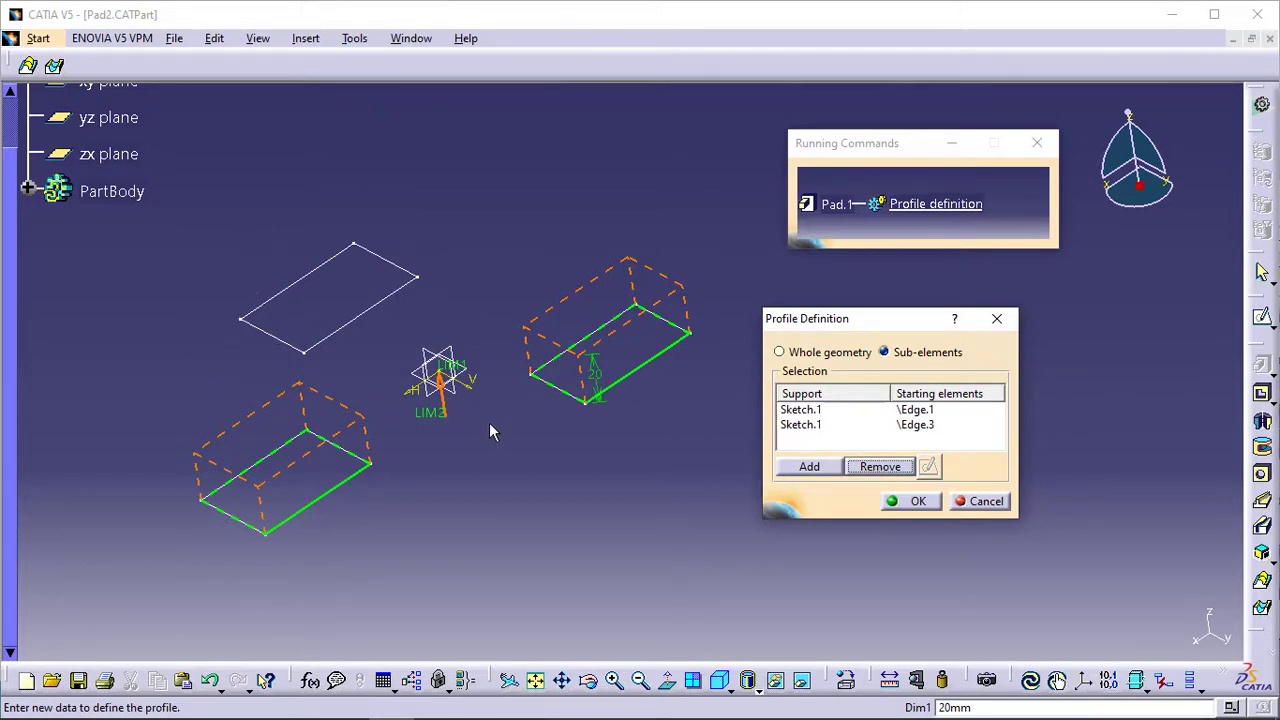
{"action": "left_click", "coordinate": [905, 505]}
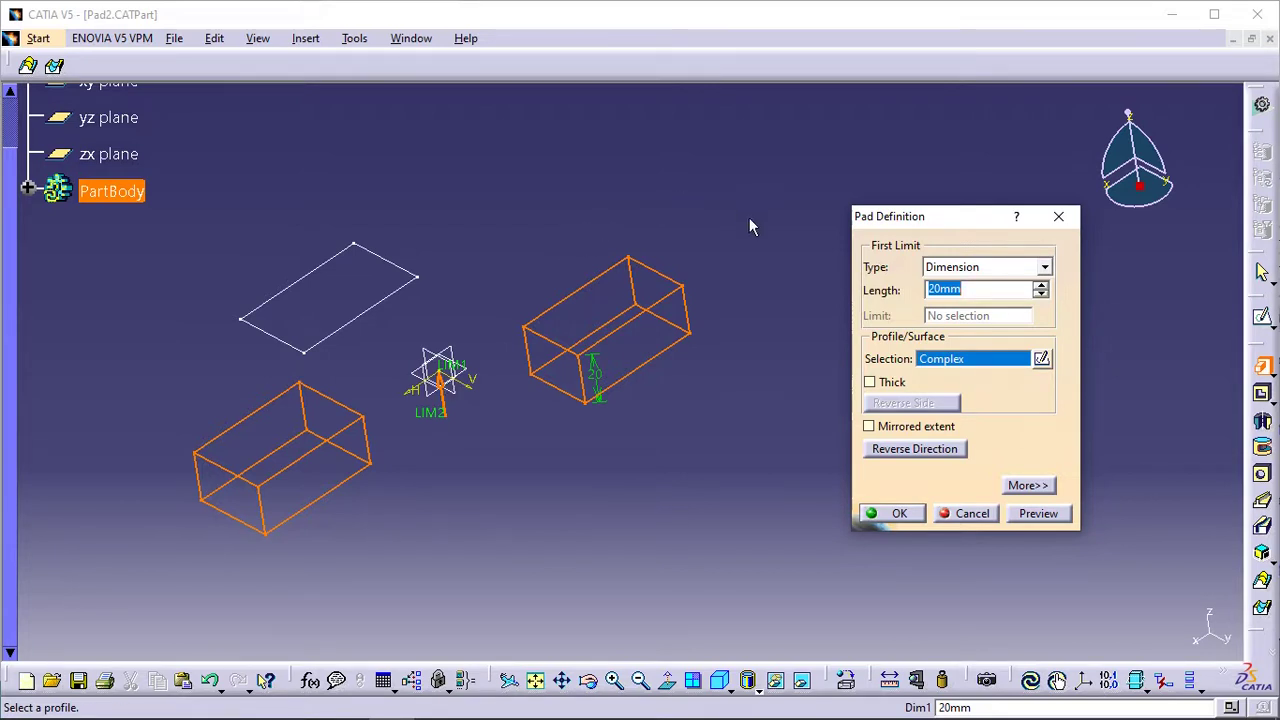
Preview and create the 20mm pad from the two rectangle profiles
{"action": "left_click", "coordinate": [974, 289]}
{"action": "double_click", "coordinate": [974, 289]}
{"action": "left_click", "coordinate": [1036, 514]}
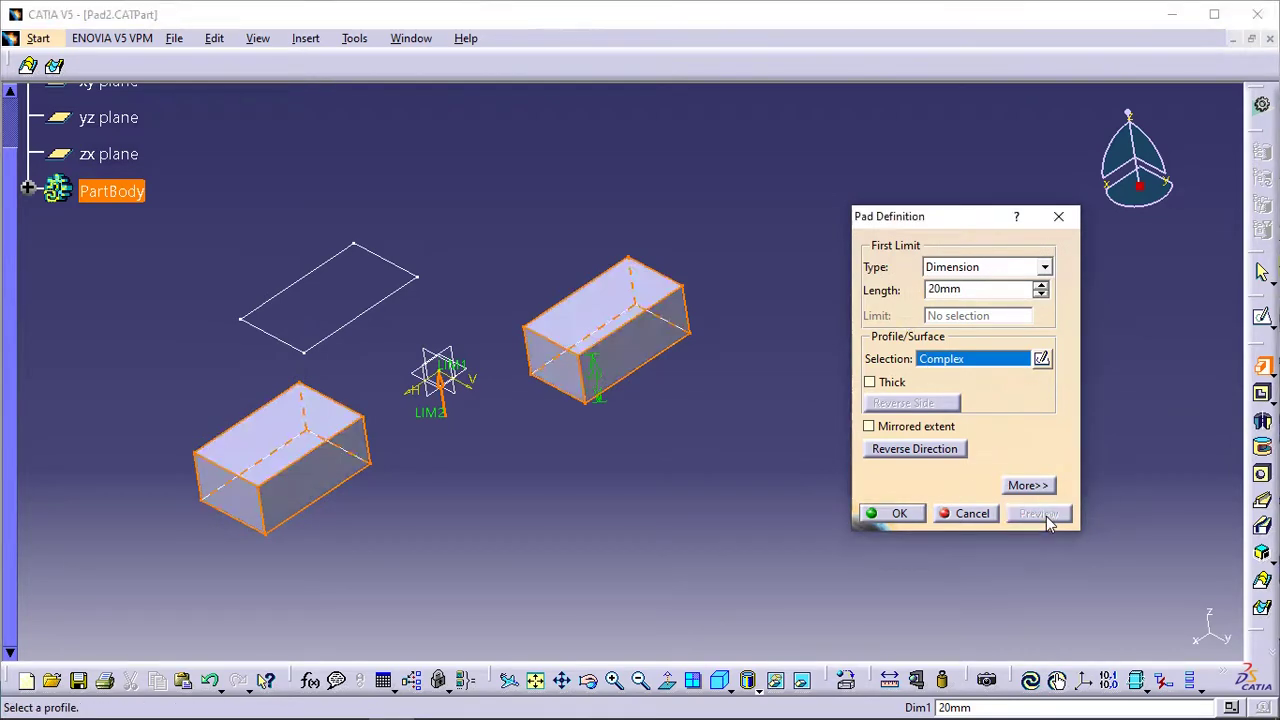
{"action": "middle_click_drag", "start_coordinate": [548, 445], "coordinate": [574, 409]}
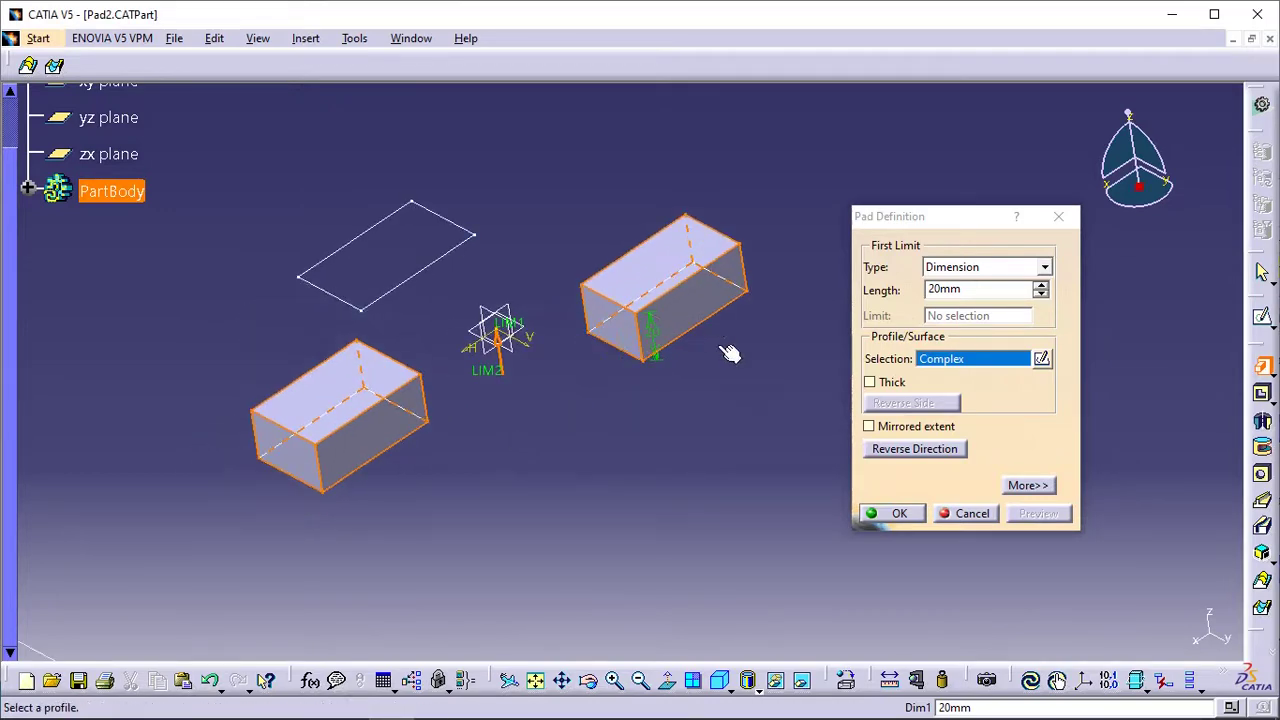
{"action": "left_click", "coordinate": [895, 515]}
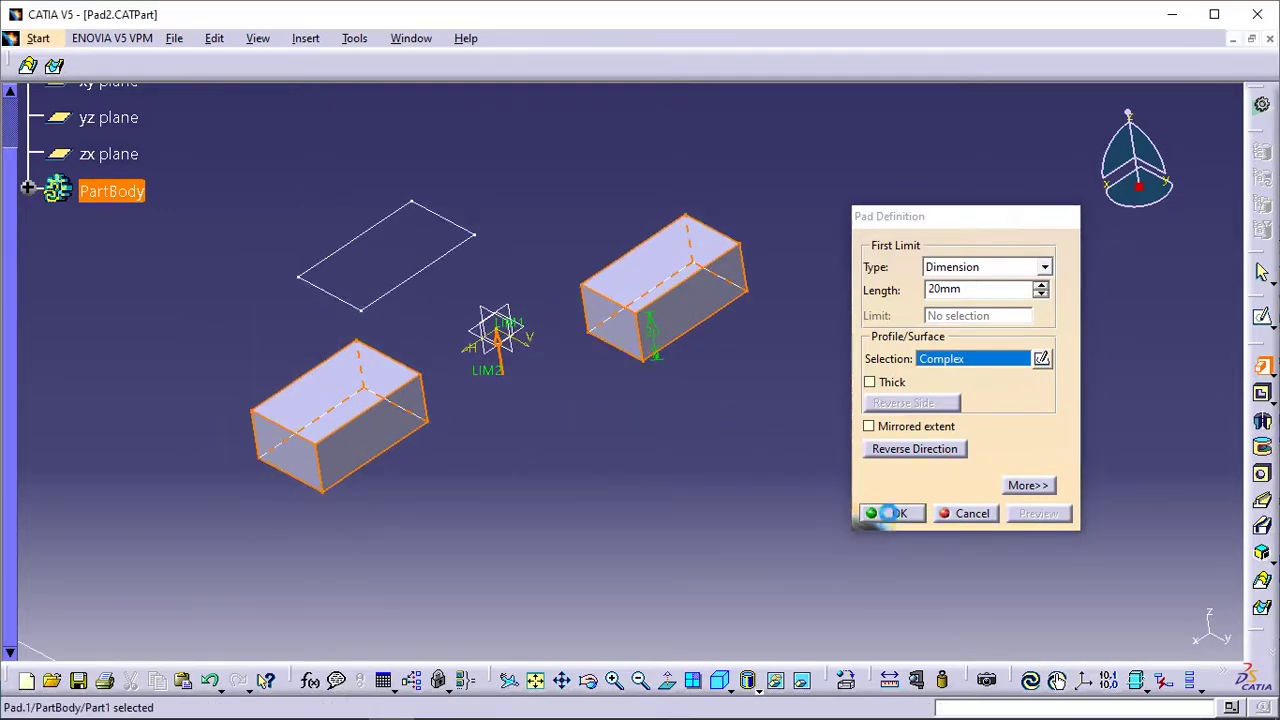
{"action": "middle_click_drag", "start_coordinate": [674, 349], "coordinate": [838, 309]}
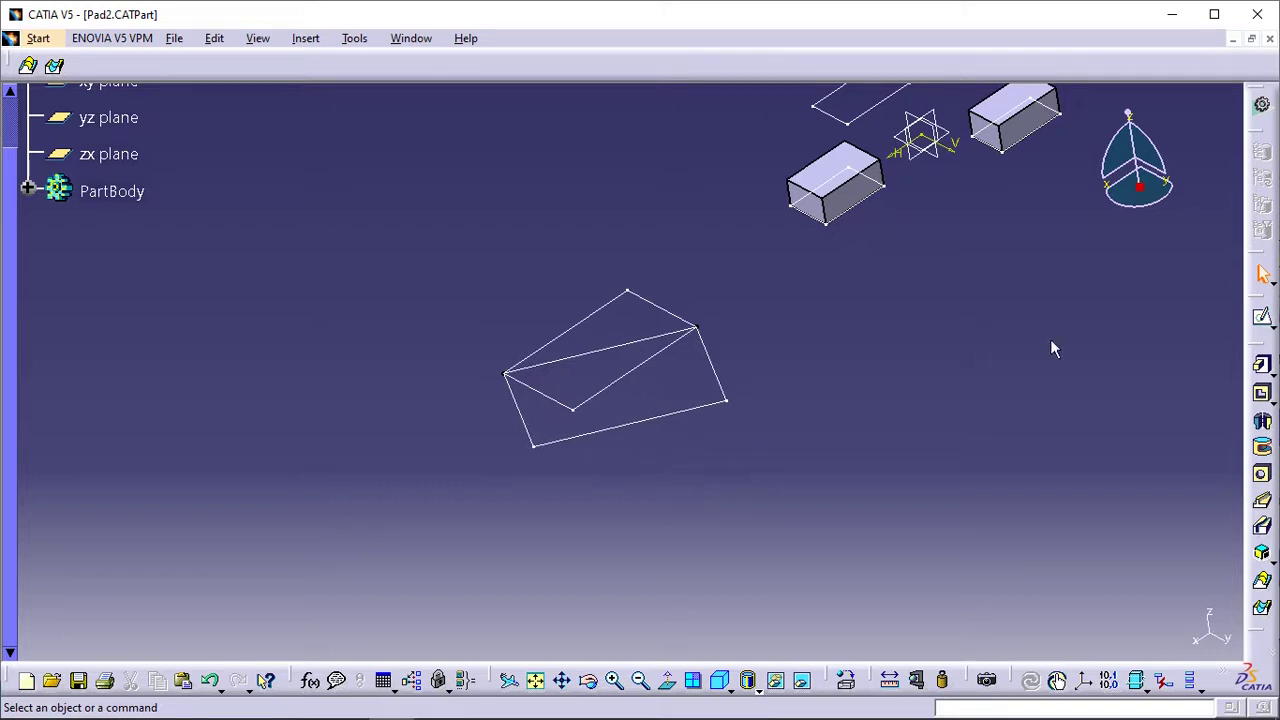
Define a new pad profile from two edges of Sketch.2
{"action": "left_click", "coordinate": [1260, 367]}
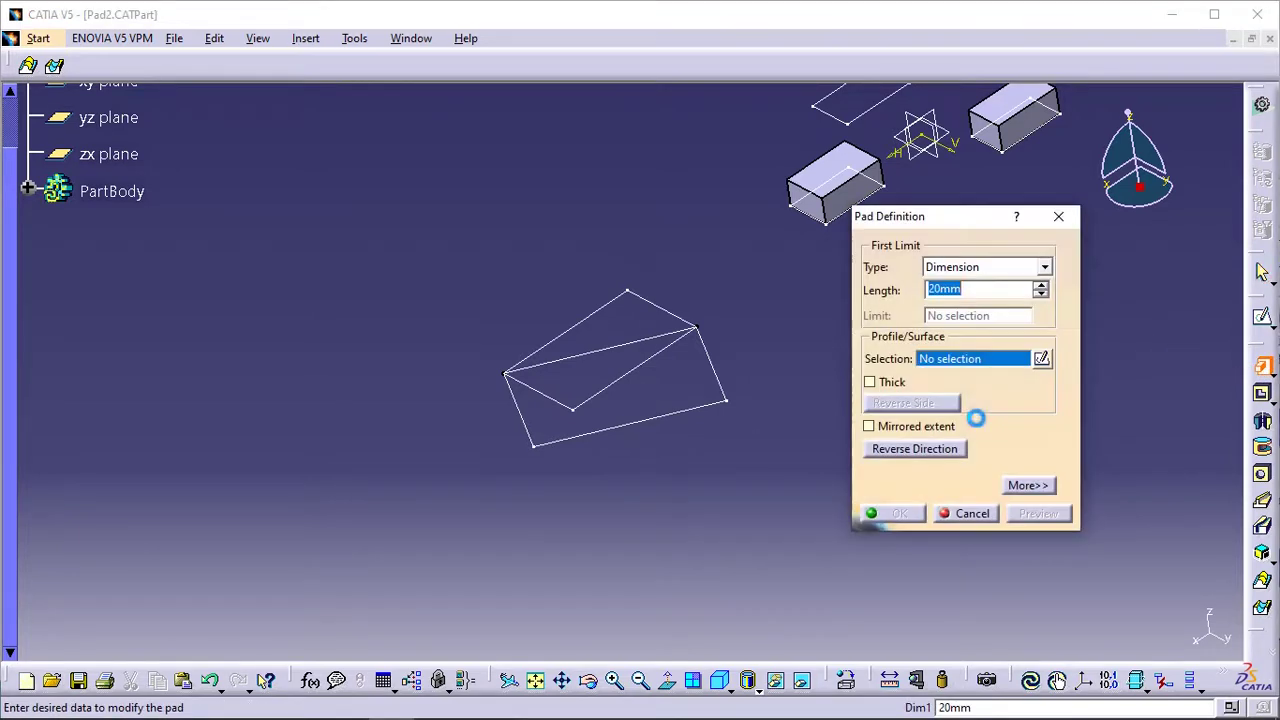
{"action": "right_click", "coordinate": [975, 366]}
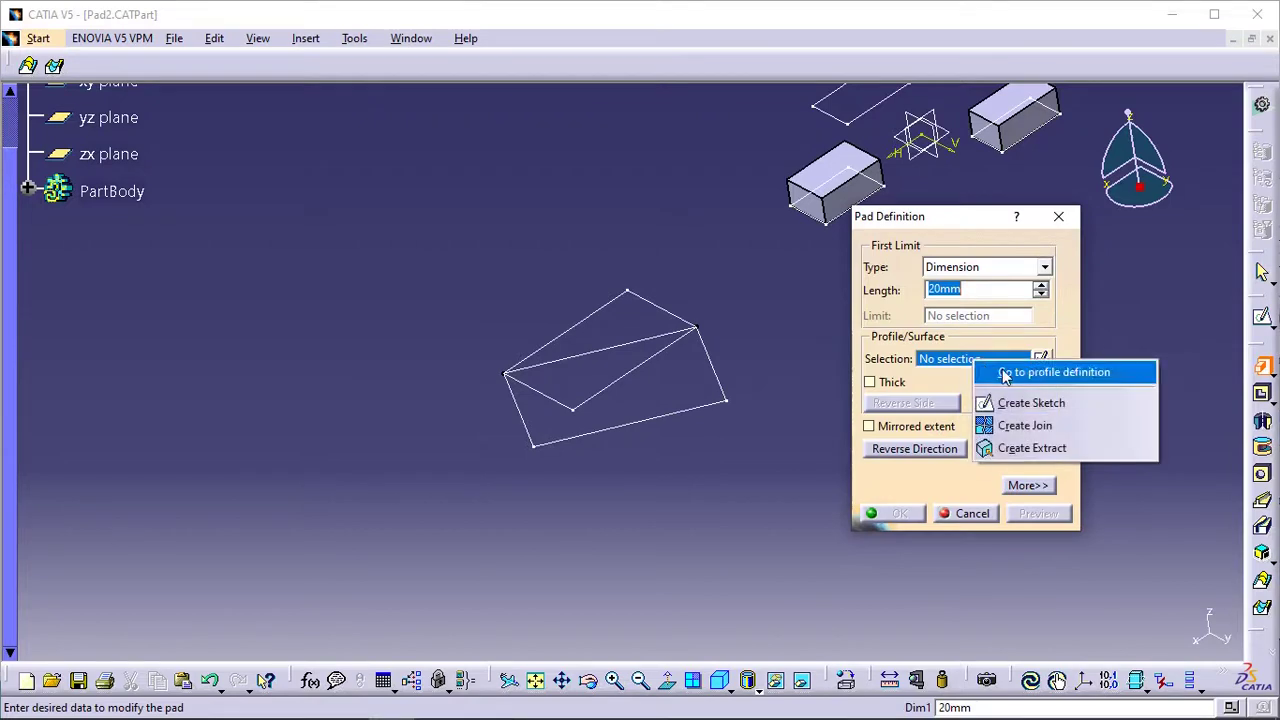
{"action": "left_click", "coordinate": [1008, 372]}
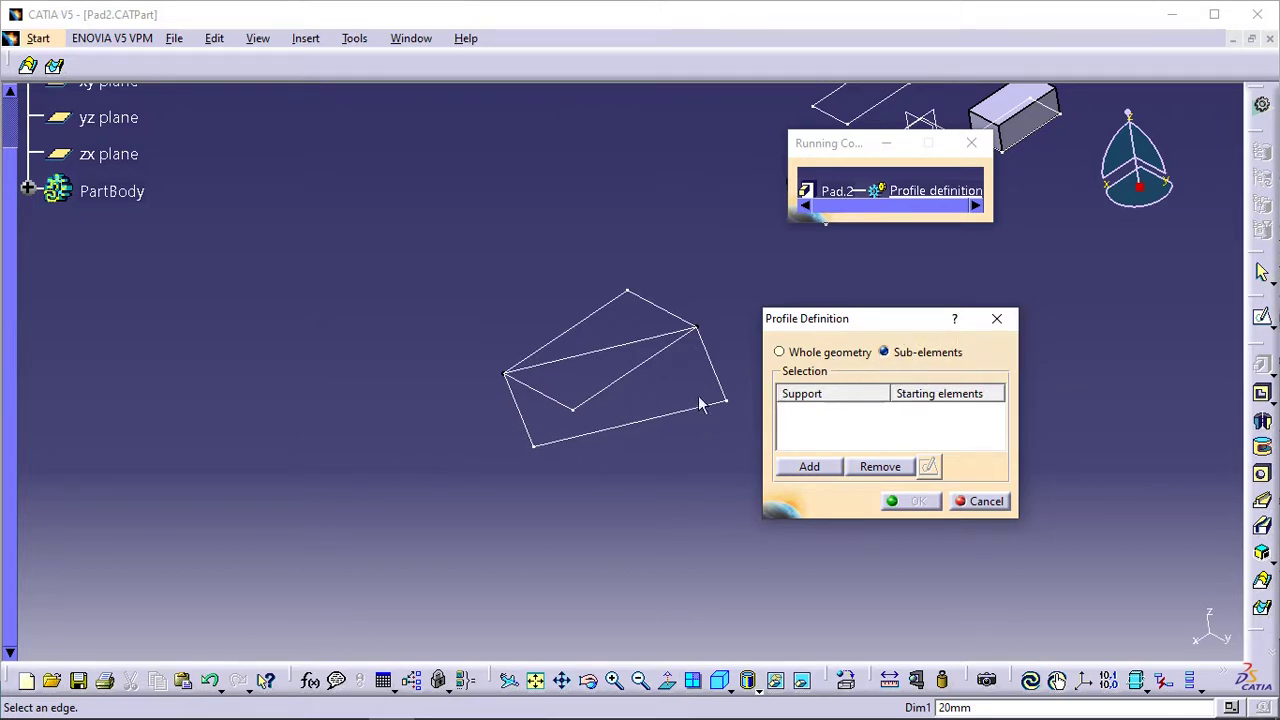
{"action": "left_click", "coordinate": [607, 303]}
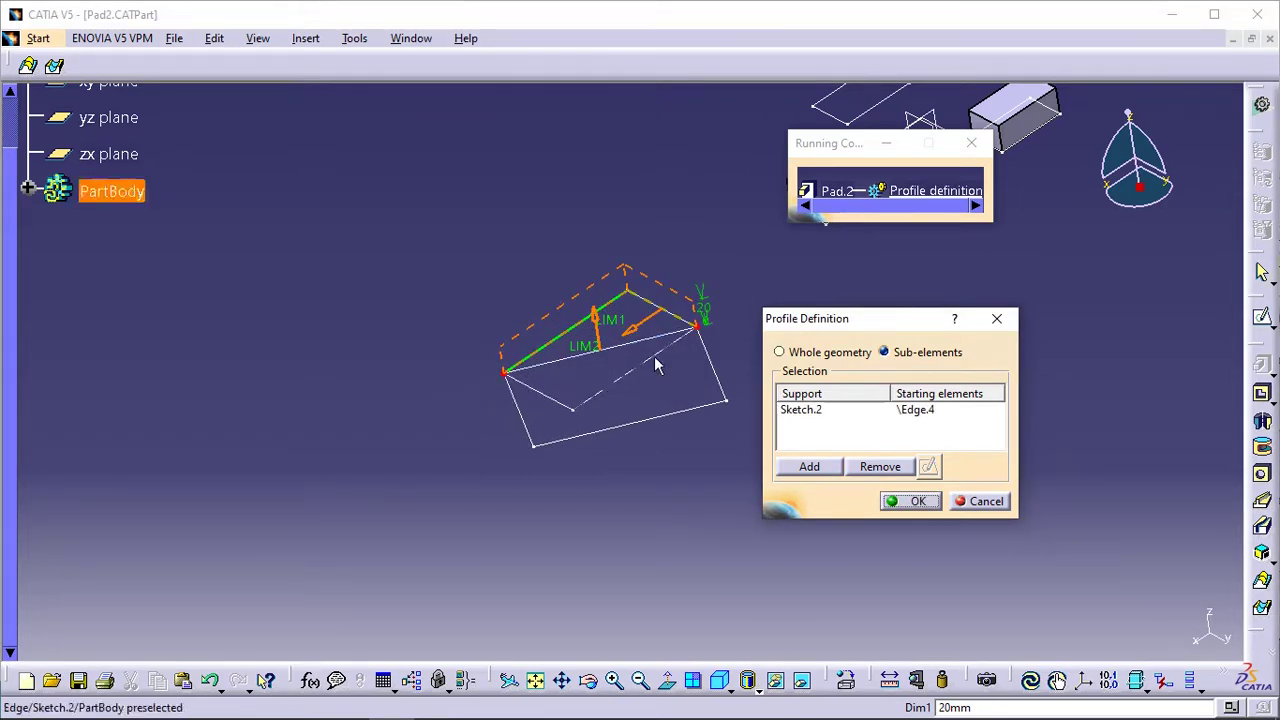
{"action": "left_click", "coordinate": [716, 358]}
{"action": "mouse_move", "coordinate": [663, 350]}
{"action": "middle_mouse_down"}
{"action": "mouse_move", "coordinate": [634, 388]}
{"action": "mouse_move", "coordinate": [545, 362]}
{"action": "middle_mouse_up"}
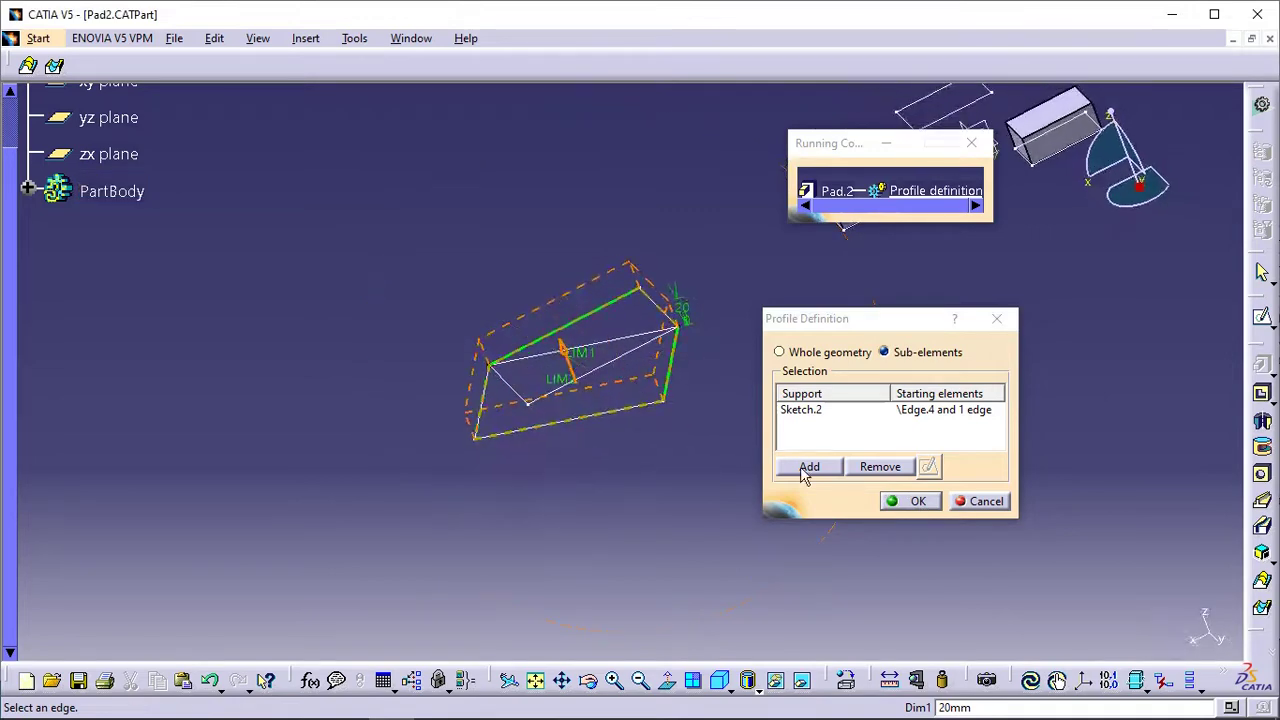
{"action": "left_click", "coordinate": [902, 502]}
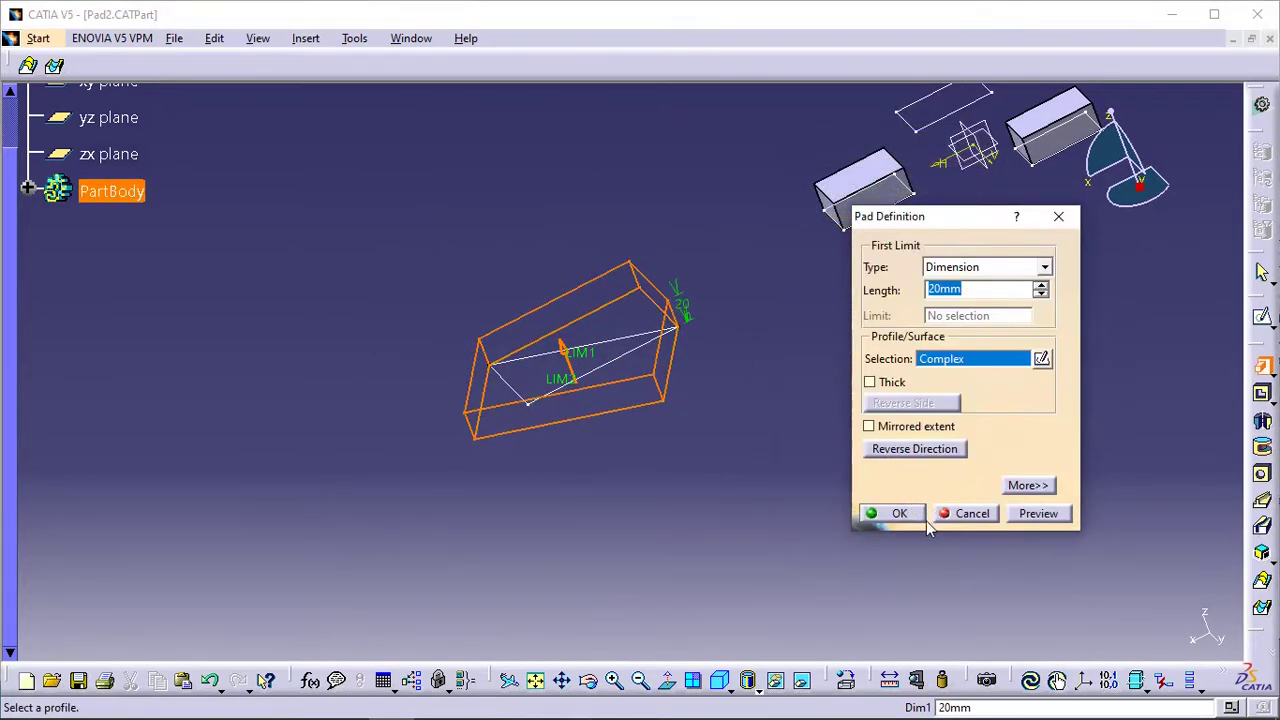
Create the 20mm pad from the Sketch.2 edges and clear the selection
{"action": "left_click", "coordinate": [898, 514]}
{"action": "middle_click_drag", "start_coordinate": [620, 480], "coordinate": [752, 506]}
{"action": "left_click", "coordinate": [816, 454]}
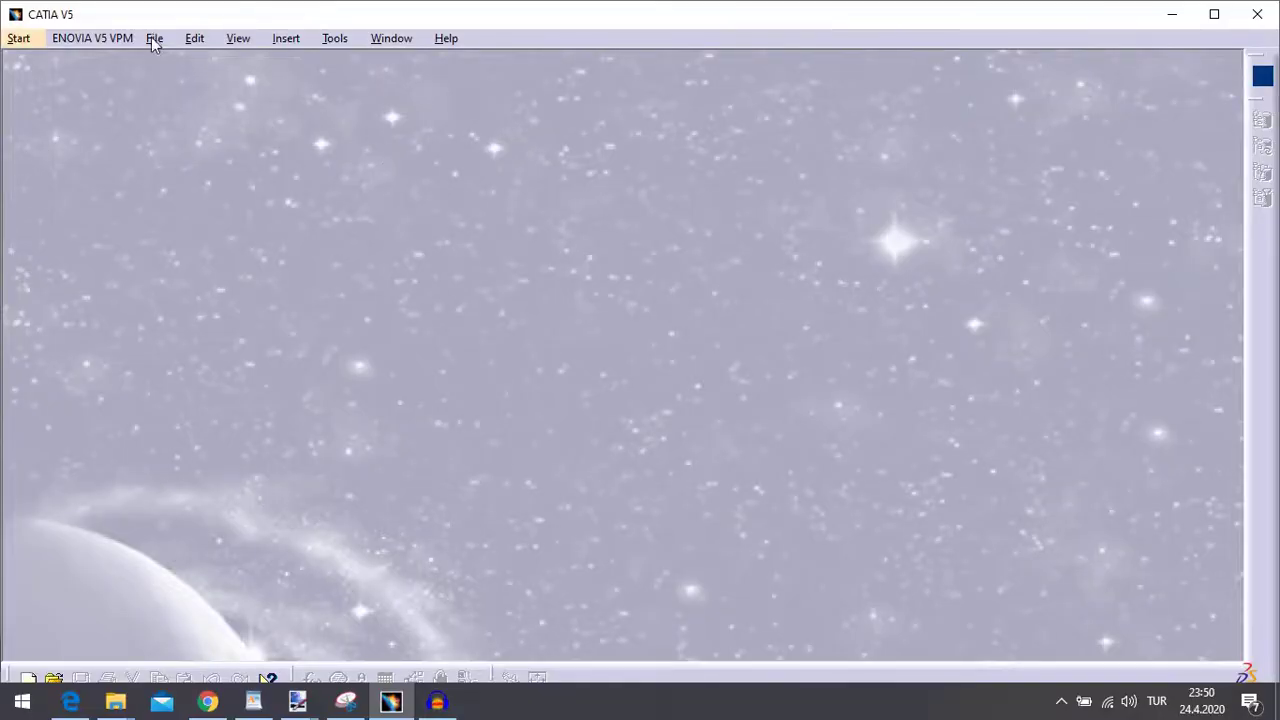
Open Pad3.CATPart and orbit to see the notched plate and circle sketch
{"action": "left_click", "coordinate": [154, 38]}
{"action": "left_click", "coordinate": [190, 106]}
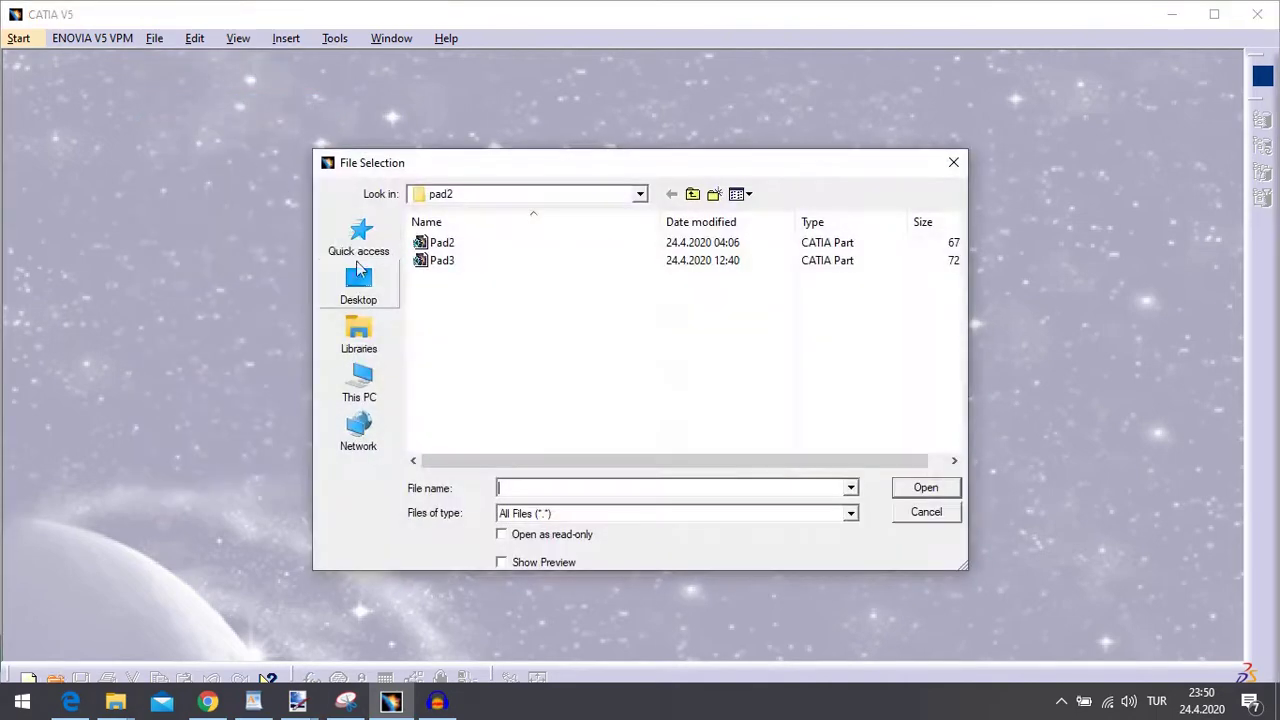
{"action": "left_click", "coordinate": [438, 260]}
{"action": "left_click", "coordinate": [924, 490]}
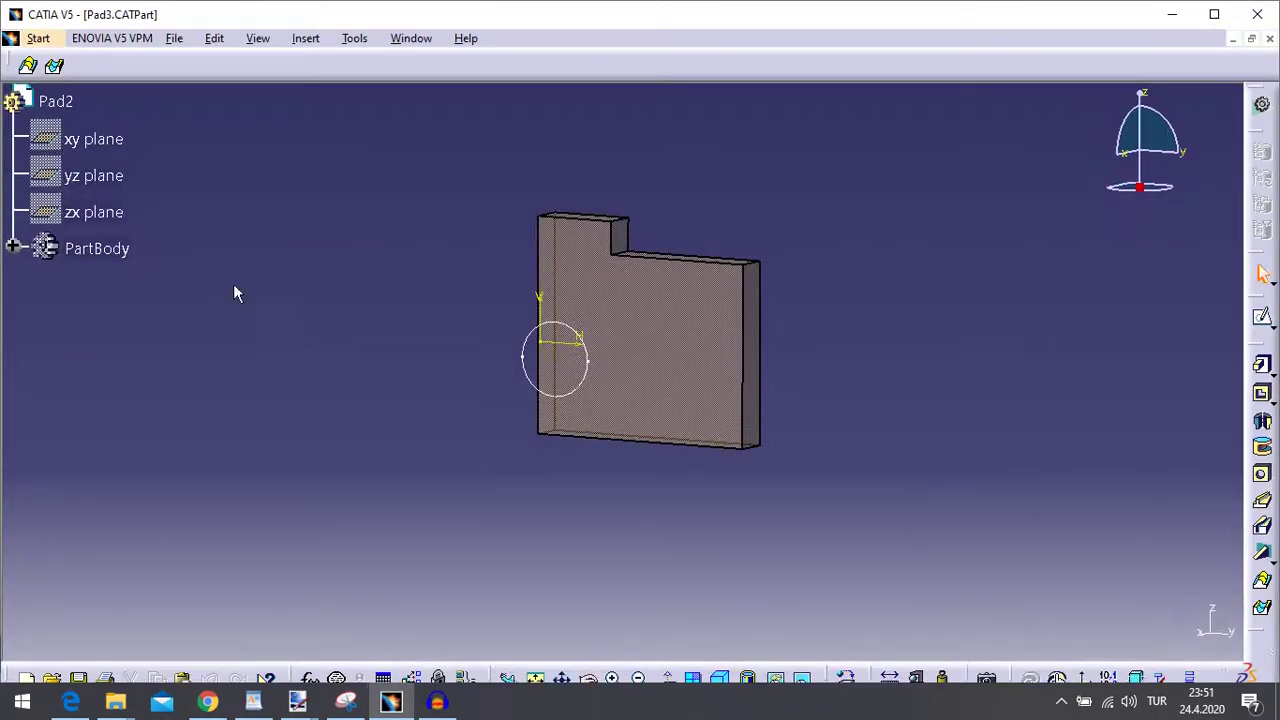
{"action": "middle_click_drag", "start_coordinate": [233, 293], "coordinate": [345, 372]}
{"action": "middle_click_drag", "start_coordinate": [580, 363], "coordinate": [745, 440]}
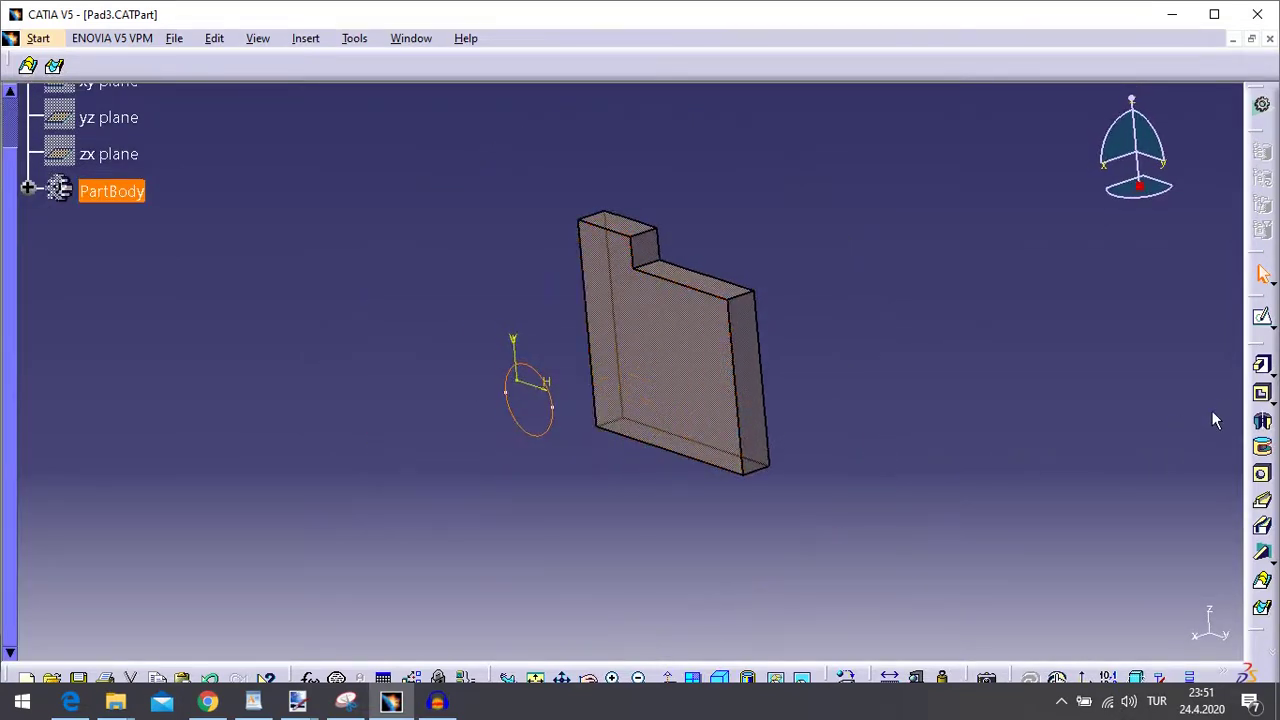
Start a pad on the circle sketch, reversed to point toward the block
{"action": "left_click", "coordinate": [1261, 368]}
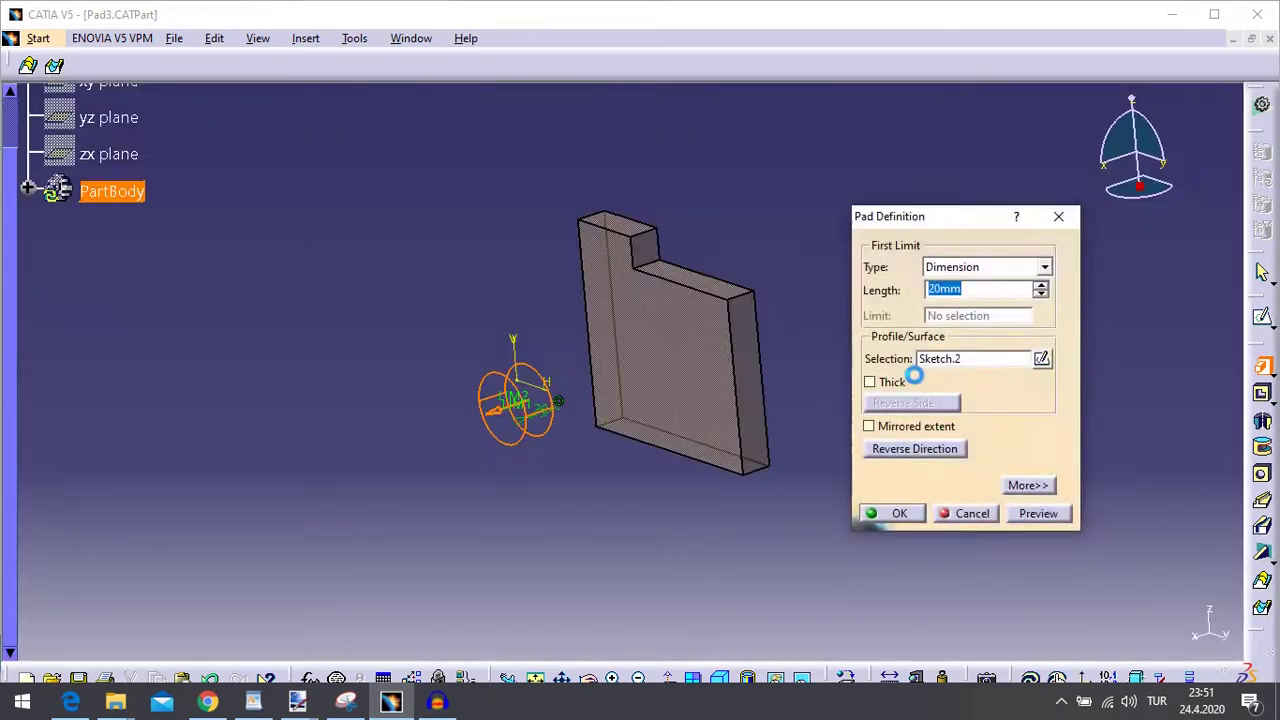
{"action": "mouse_move", "coordinate": [700, 480]}
{"action": "middle_mouse_down"}
{"action": "mouse_move", "coordinate": [591, 530]}
{"action": "mouse_move", "coordinate": [591, 486]}
{"action": "mouse_move", "coordinate": [529, 466]}
{"action": "mouse_move", "coordinate": [694, 443]}
{"action": "mouse_move", "coordinate": [667, 395]}
{"action": "middle_mouse_up"}
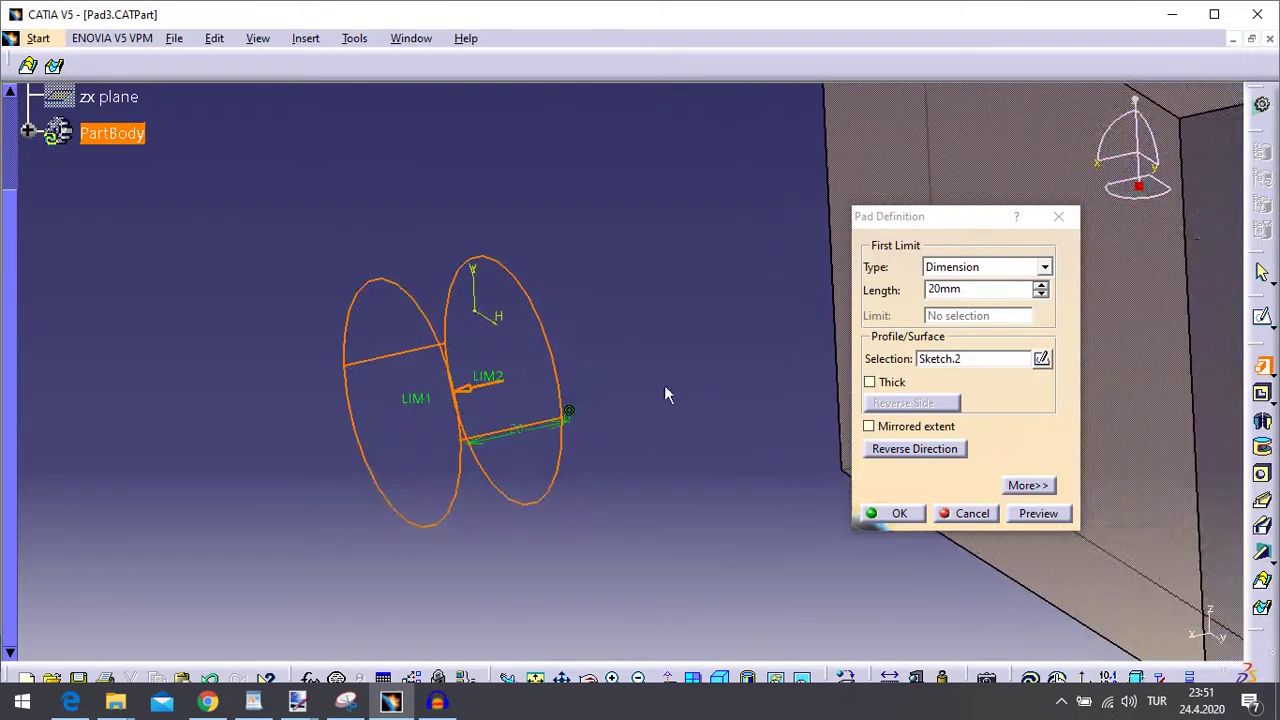
{"action": "left_click", "coordinate": [470, 390]}
{"action": "left_click", "coordinate": [541, 383]}
{"action": "left_click", "coordinate": [914, 449]}
{"action": "mouse_move", "coordinate": [728, 300]}
{"action": "middle_mouse_down"}
{"action": "mouse_move", "coordinate": [727, 395]}
{"action": "mouse_move", "coordinate": [697, 377]}
{"action": "mouse_move", "coordinate": [513, 463]}
{"action": "middle_mouse_up"}
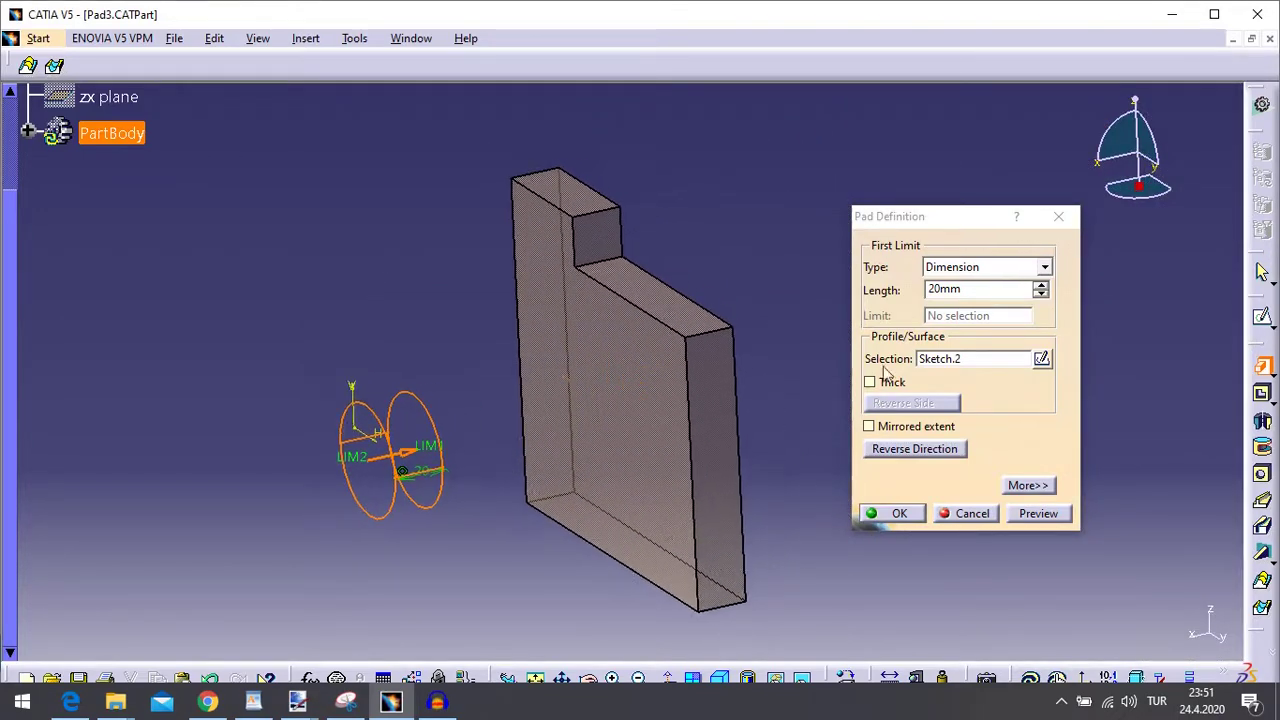
Set the pad limit to Up to next, preview, and create the cylinder
{"action": "left_click", "coordinate": [983, 272]}
{"action": "left_click", "coordinate": [975, 303]}
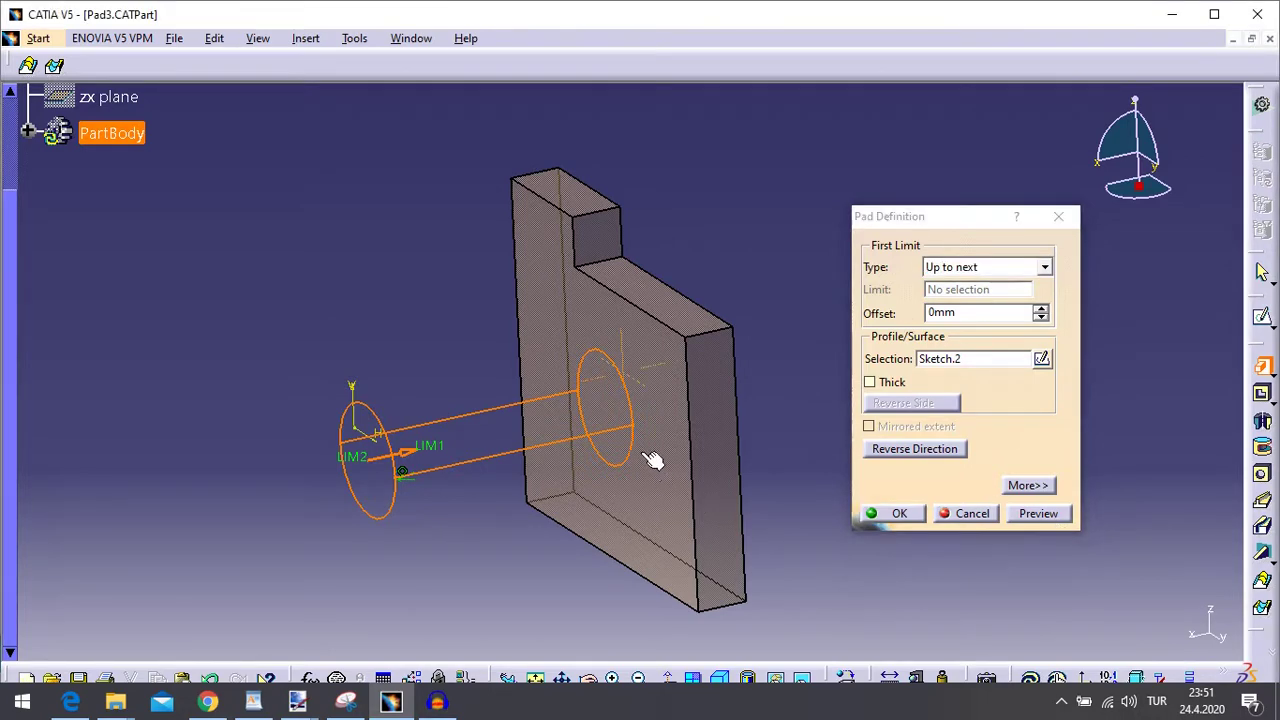
{"action": "middle_click_drag", "start_coordinate": [651, 457], "coordinate": [666, 414]}
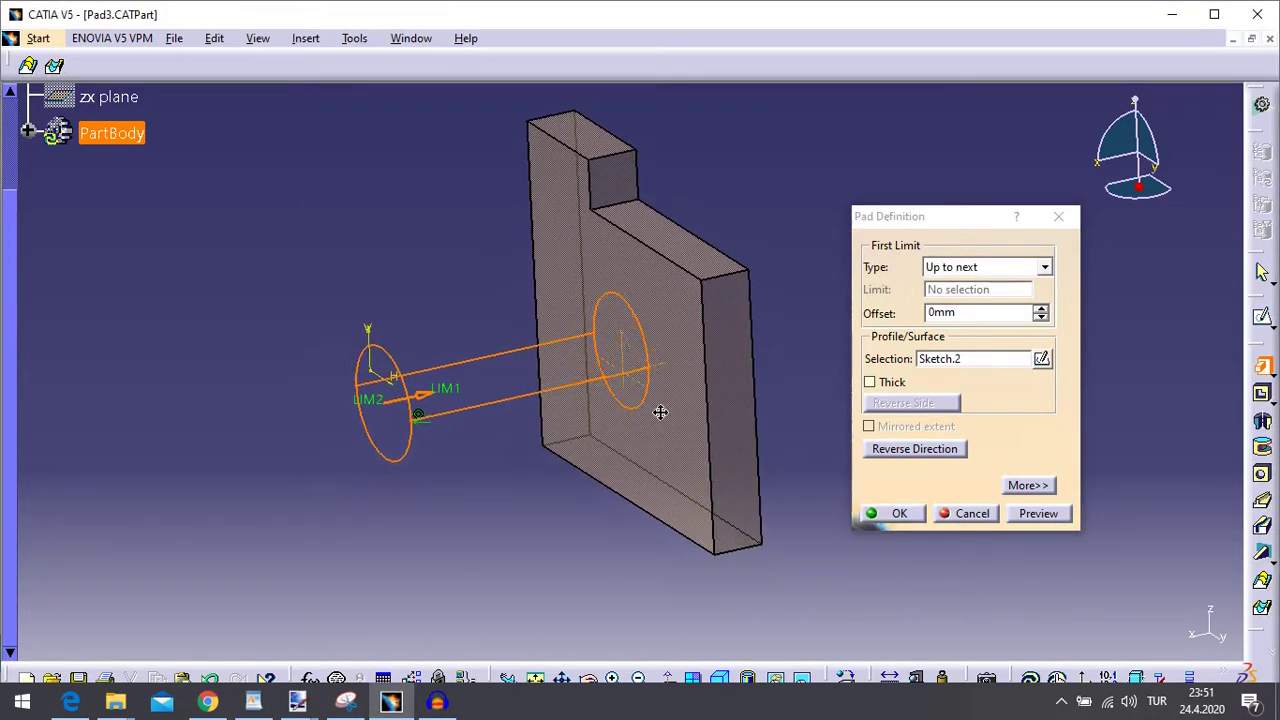
{"action": "left_click", "coordinate": [1037, 514]}
{"action": "mouse_move", "coordinate": [622, 430]}
{"action": "middle_mouse_down"}
{"action": "mouse_move", "coordinate": [651, 386]}
{"action": "mouse_move", "coordinate": [700, 400]}
{"action": "mouse_move", "coordinate": [623, 434]}
{"action": "middle_mouse_up"}
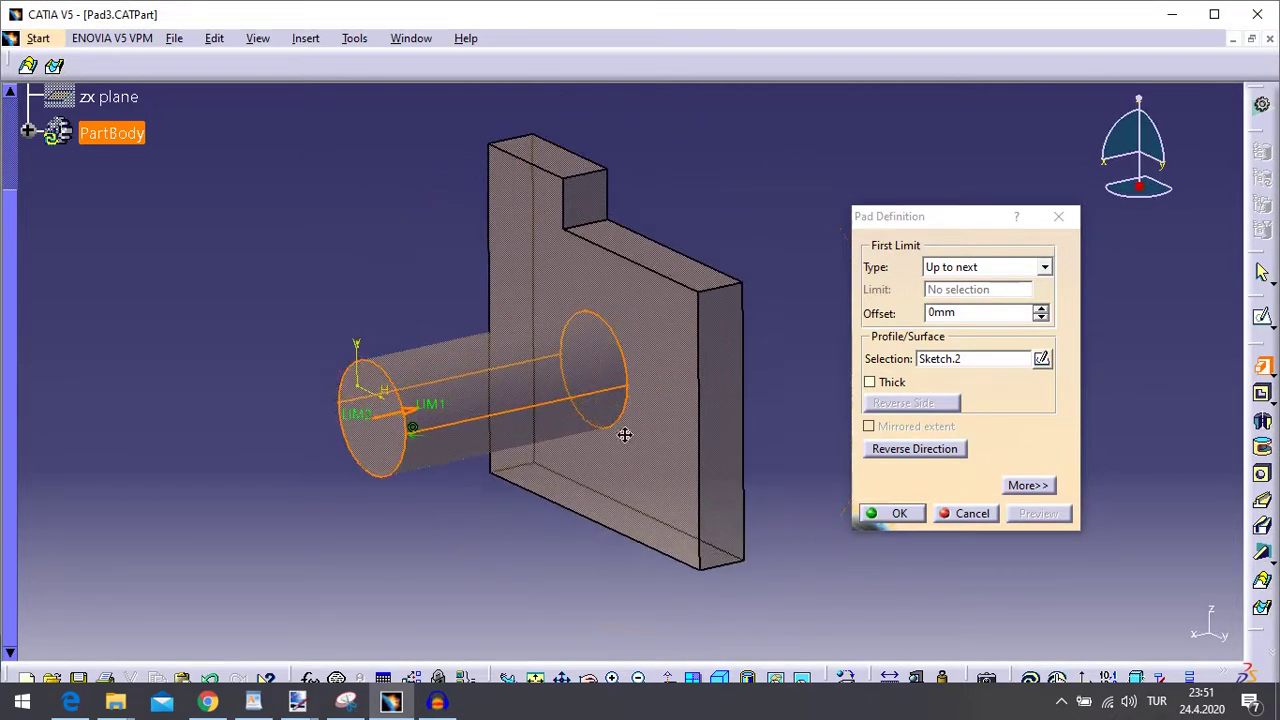
{"action": "left_click", "coordinate": [900, 514]}
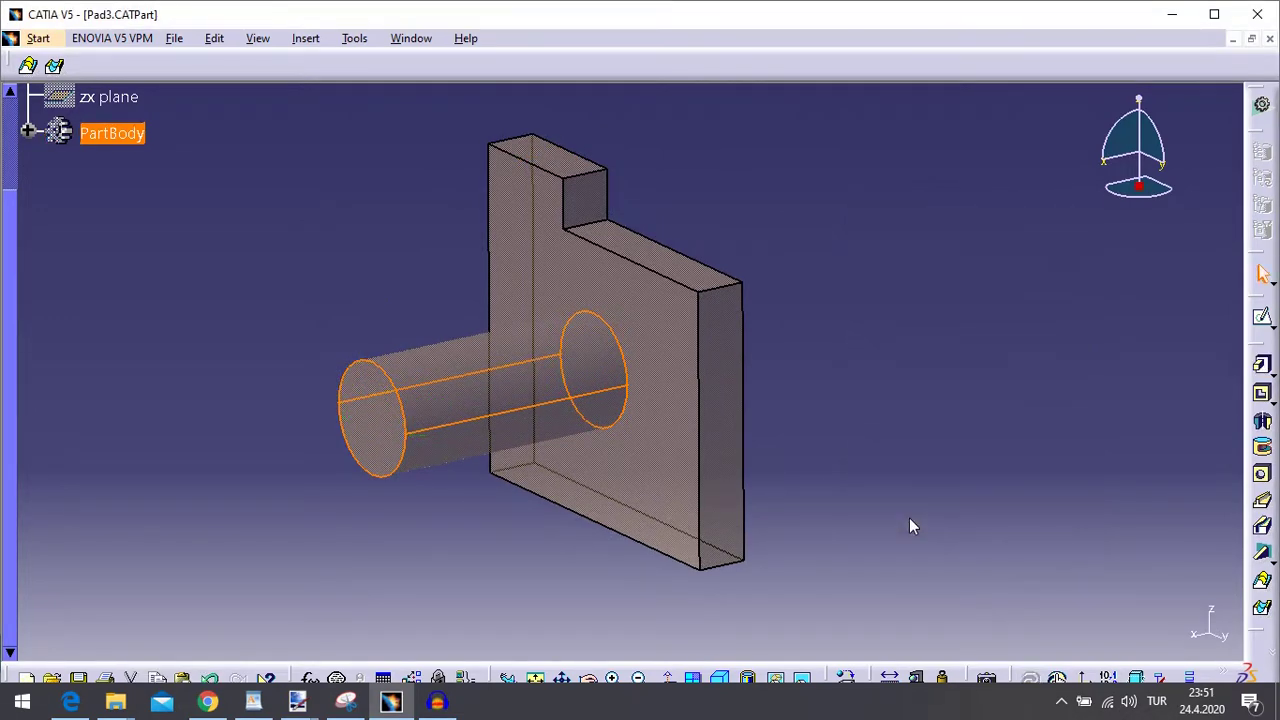
Expand PartBody and select Pad.2 to inspect the new cylinder
{"action": "left_click", "coordinate": [28, 131]}
{"action": "left_click", "coordinate": [137, 248]}
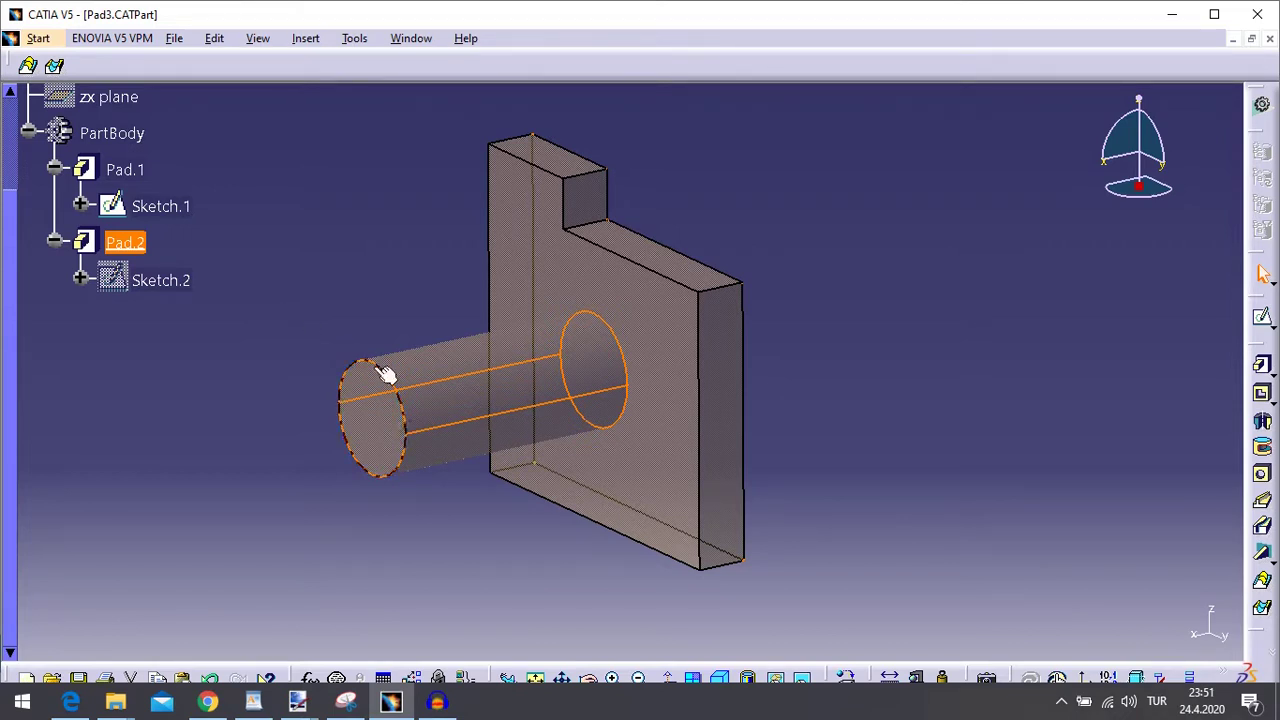
{"action": "scroll", "coordinate": [251, 367], "scroll_direction": "up", "scroll_amount": 3}
{"action": "middle_click_drag", "start_coordinate": [418, 366], "coordinate": [561, 361]}
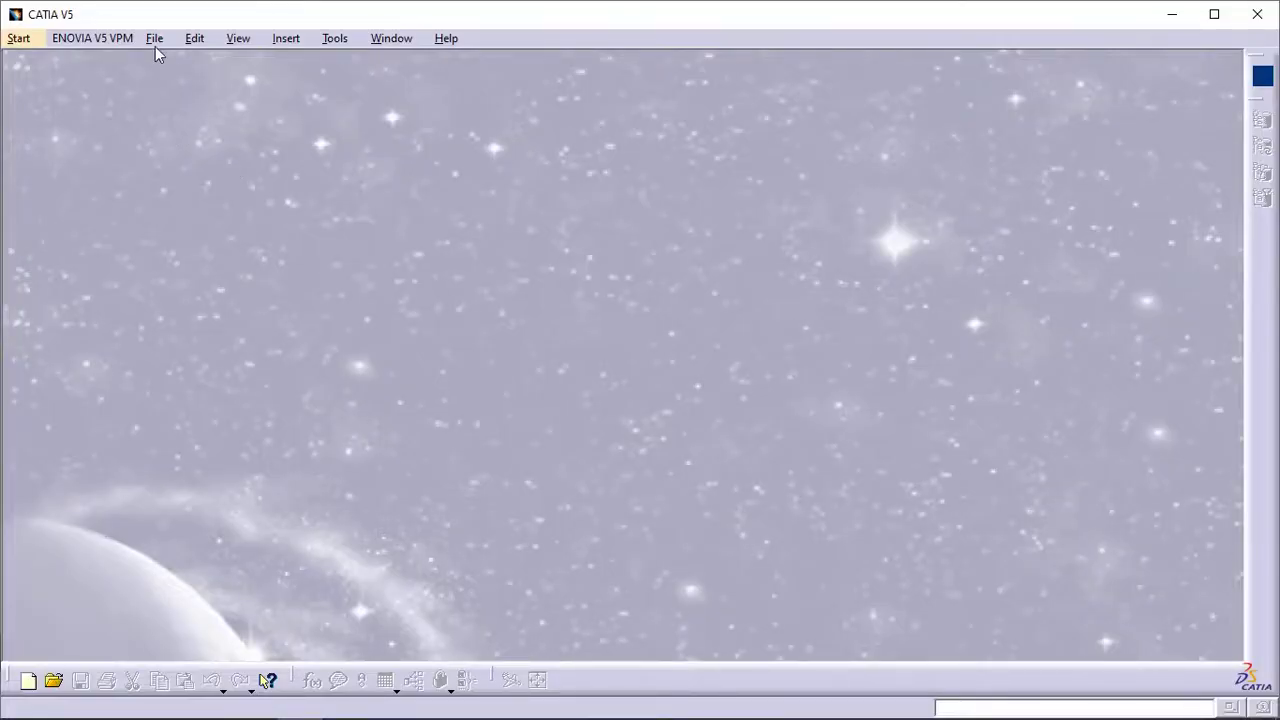
Open Pad4.CATPart through File > Open
{"action": "left_click", "coordinate": [155, 46]}
{"action": "left_click", "coordinate": [203, 106]}
{"action": "left_click", "coordinate": [462, 280]}
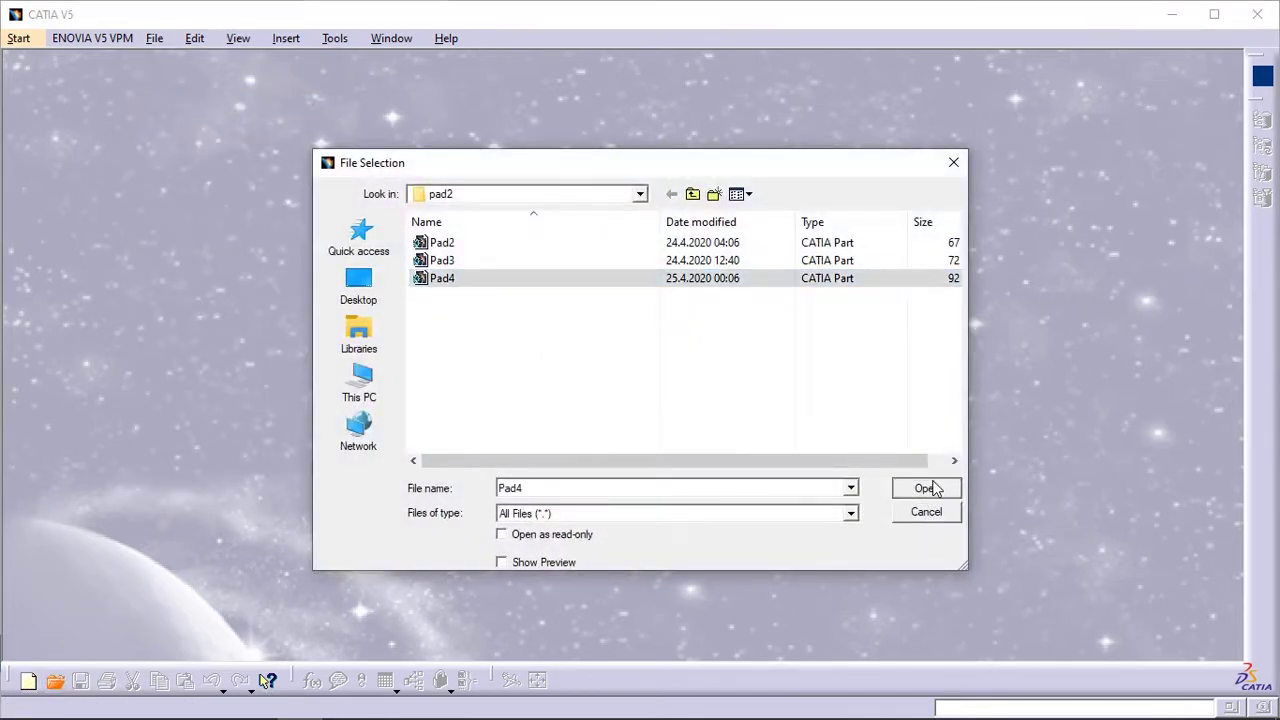
{"action": "left_click", "coordinate": [925, 488]}
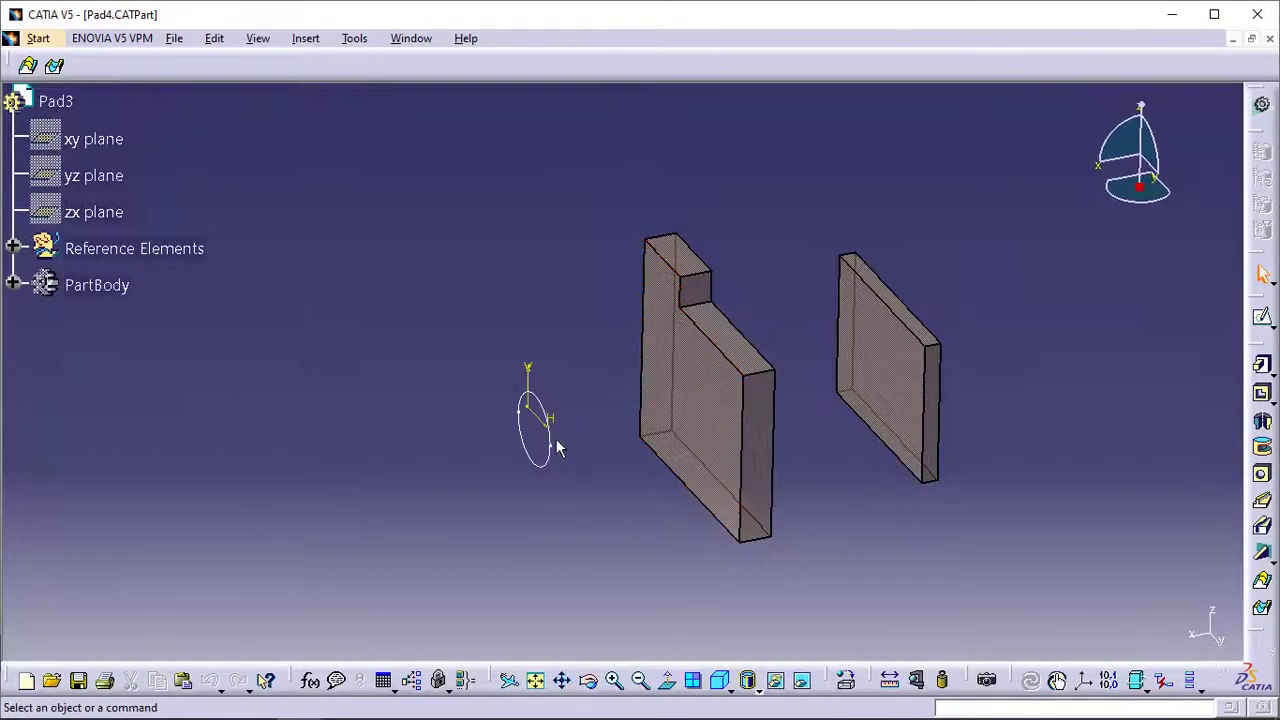
Start a 10mm pad on the circle Sketch.2, reversed to extend toward the two blocks
{"action": "left_click", "coordinate": [546, 460]}
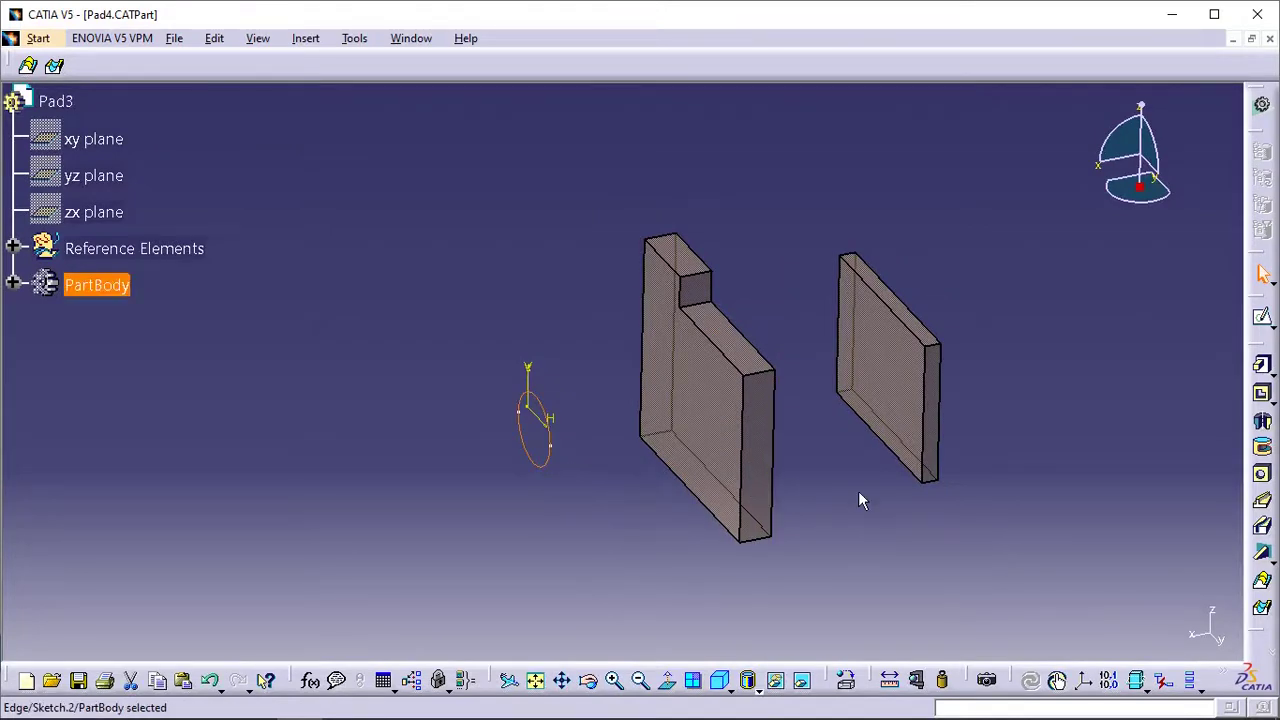
{"action": "left_click", "coordinate": [1262, 366]}
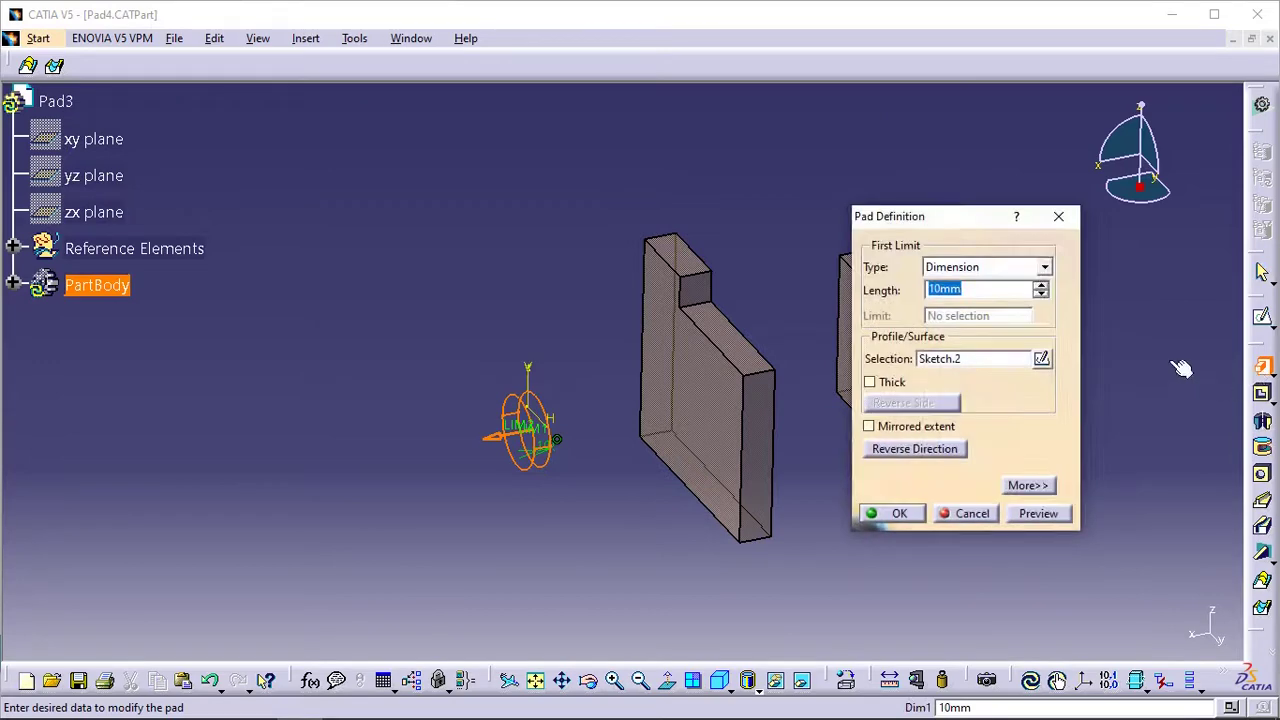
{"action": "left_click_drag", "start_coordinate": [925, 221], "coordinate": [988, 207]}
{"action": "mouse_move", "coordinate": [625, 450]}
{"action": "middle_mouse_down"}
{"action": "mouse_move", "coordinate": [583, 431]}
{"action": "mouse_move", "coordinate": [596, 287]}
{"action": "mouse_move", "coordinate": [674, 357]}
{"action": "mouse_move", "coordinate": [597, 420]}
{"action": "mouse_move", "coordinate": [538, 349]}
{"action": "middle_mouse_up"}
{"action": "middle_click_drag", "start_coordinate": [440, 430], "coordinate": [588, 516]}
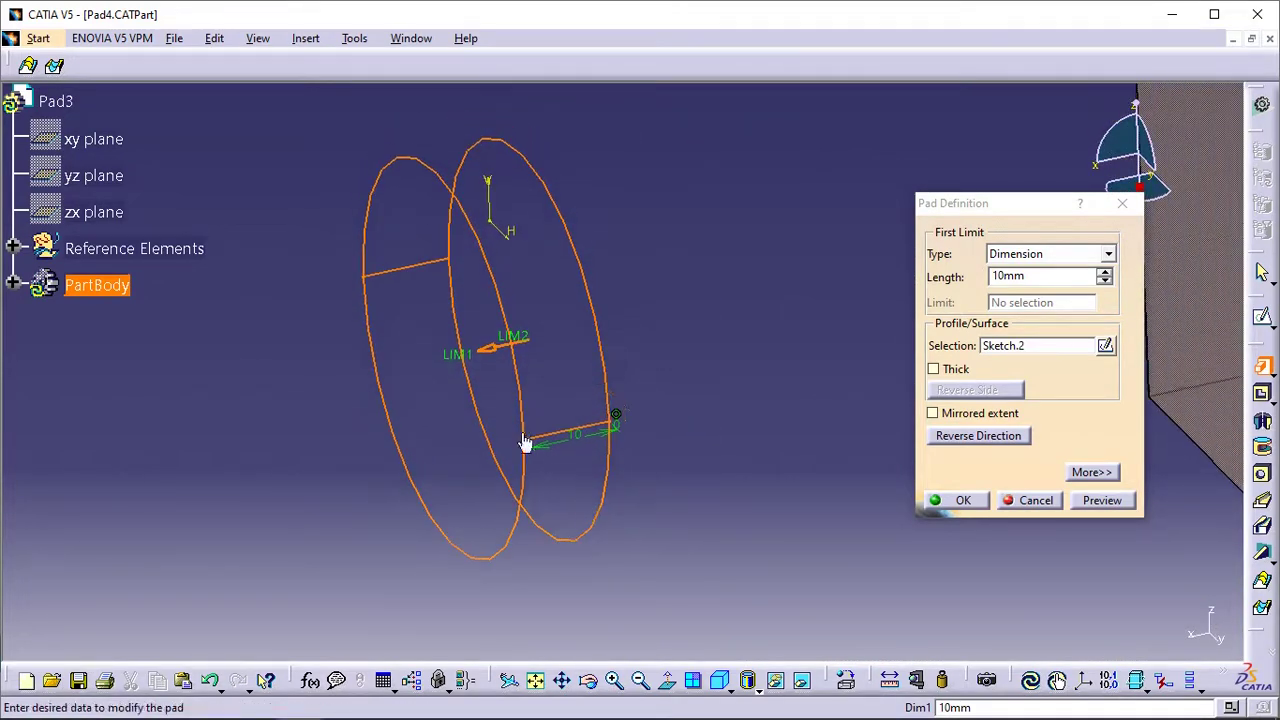
{"action": "left_click", "coordinate": [483, 354]}
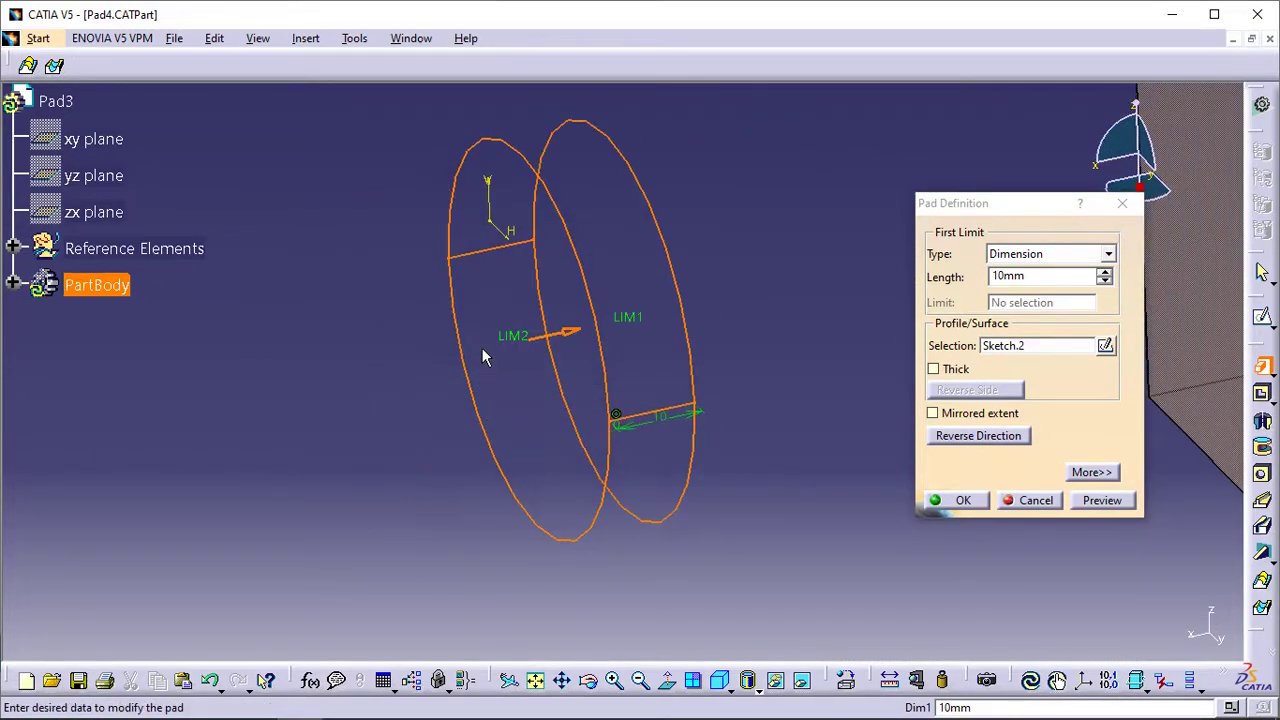
{"action": "left_click", "coordinate": [570, 332]}
{"action": "left_click", "coordinate": [990, 438]}
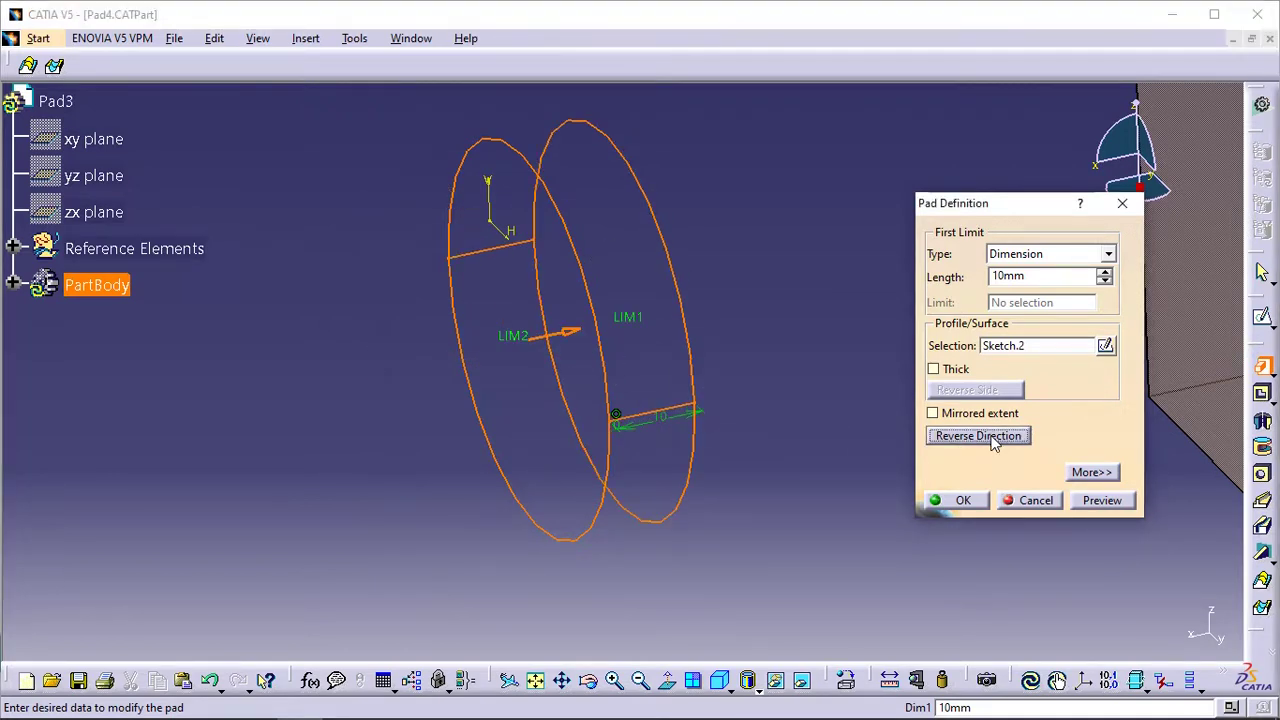
{"action": "left_click", "coordinate": [992, 442]}
{"action": "left_click", "coordinate": [993, 443]}
{"action": "middle_click_drag", "start_coordinate": [774, 372], "coordinate": [402, 498]}
Set the pad limit to Up to last, create Pad.3, and expand PartBody to list the pads
{"action": "left_click", "coordinate": [1030, 255]}
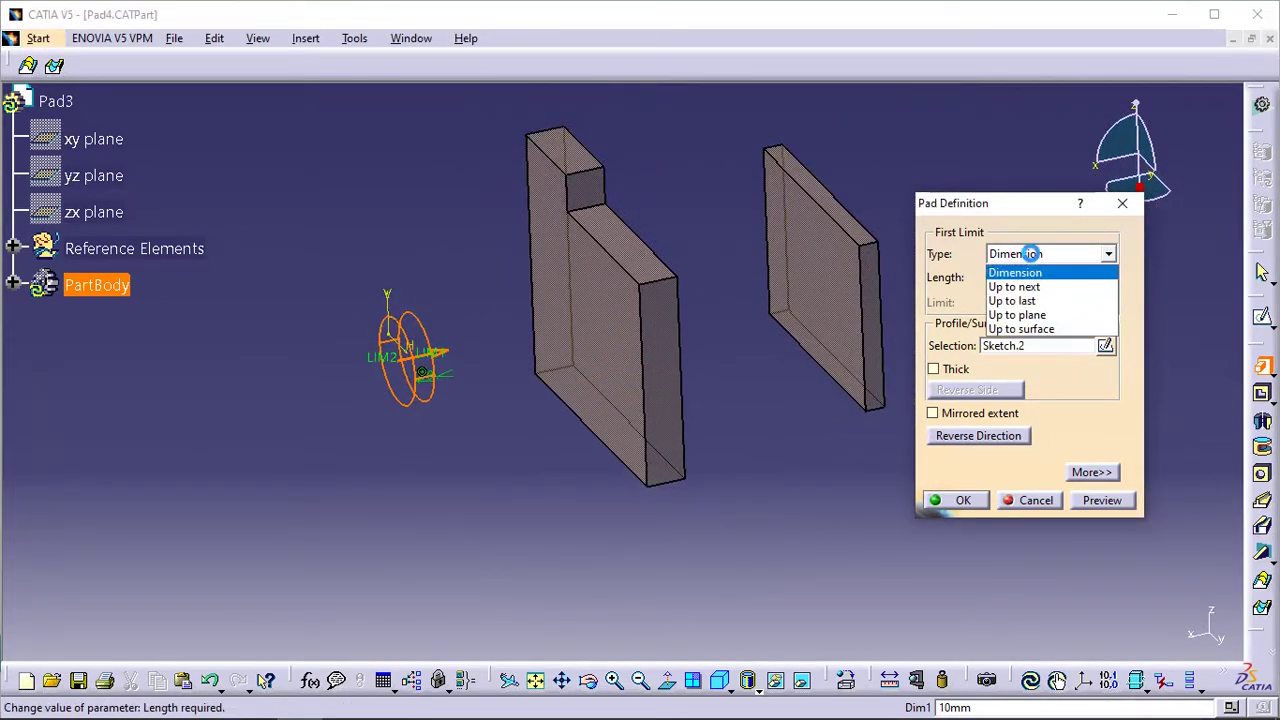
{"action": "left_click", "coordinate": [1038, 302]}
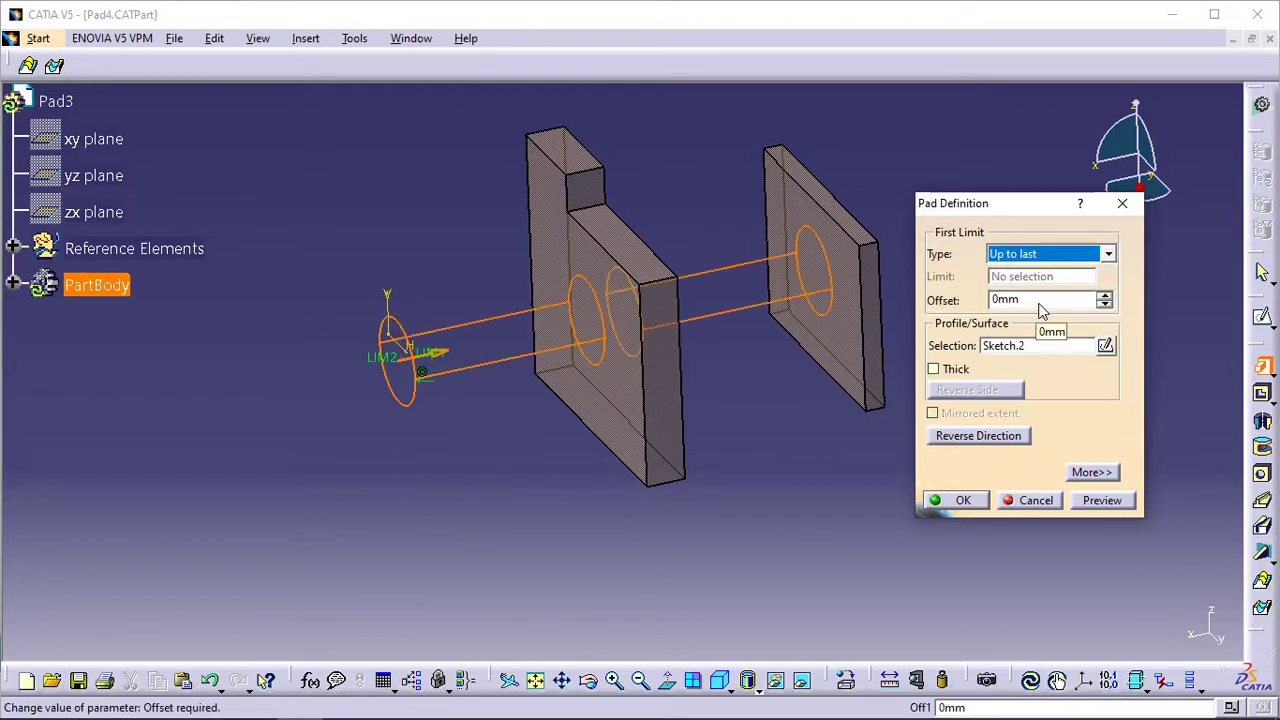
{"action": "middle_click_drag", "start_coordinate": [834, 349], "coordinate": [530, 462]}
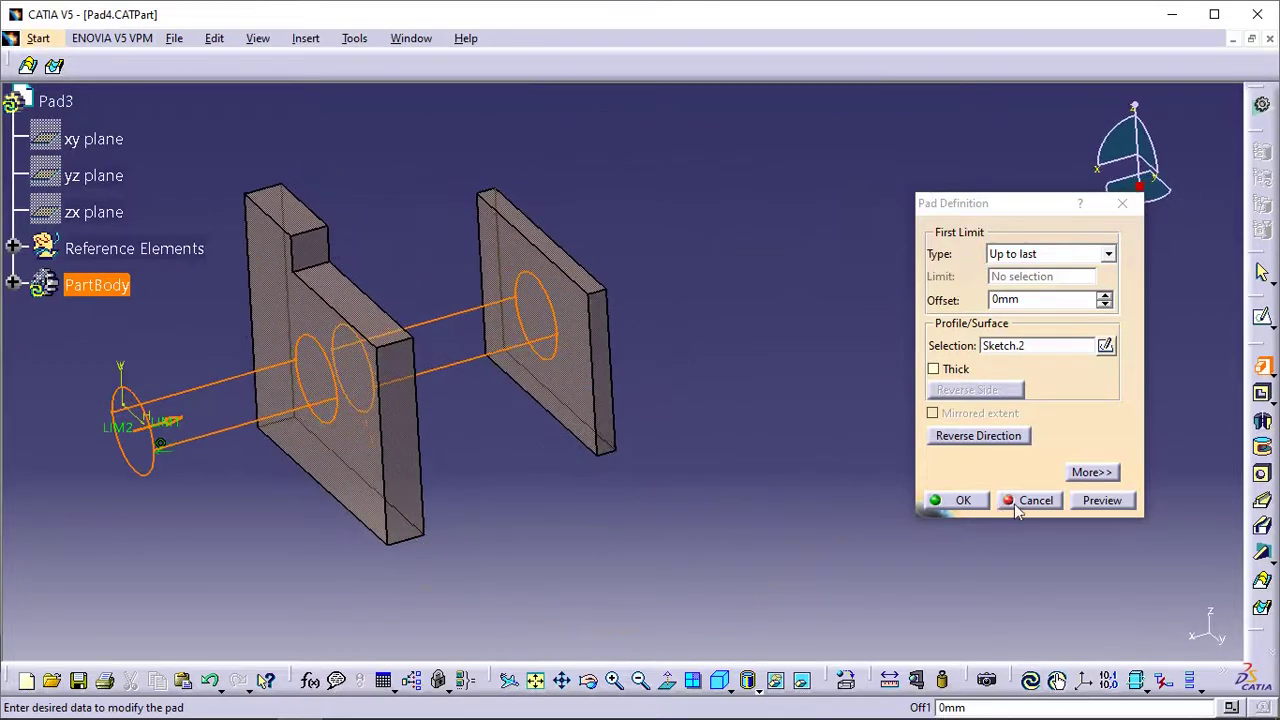
{"action": "left_click", "coordinate": [1087, 505]}
{"action": "middle_click_drag", "start_coordinate": [630, 421], "coordinate": [600, 465]}
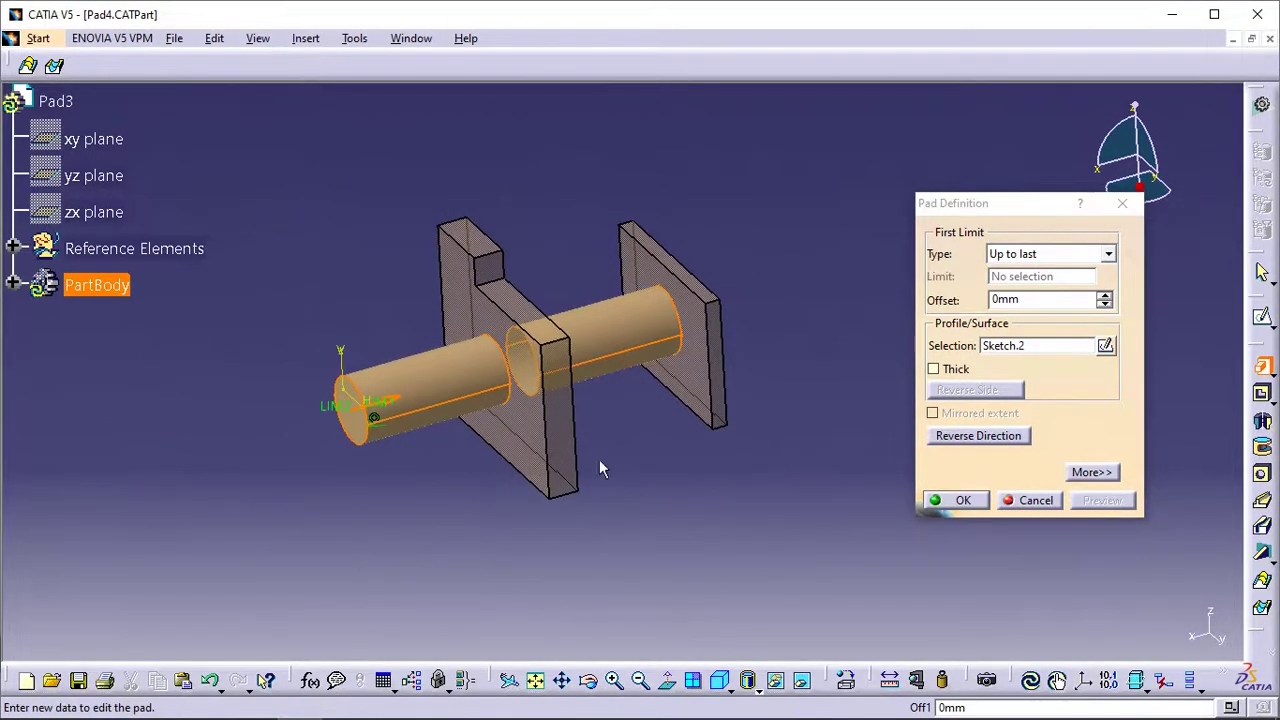
{"action": "left_click", "coordinate": [962, 500]}
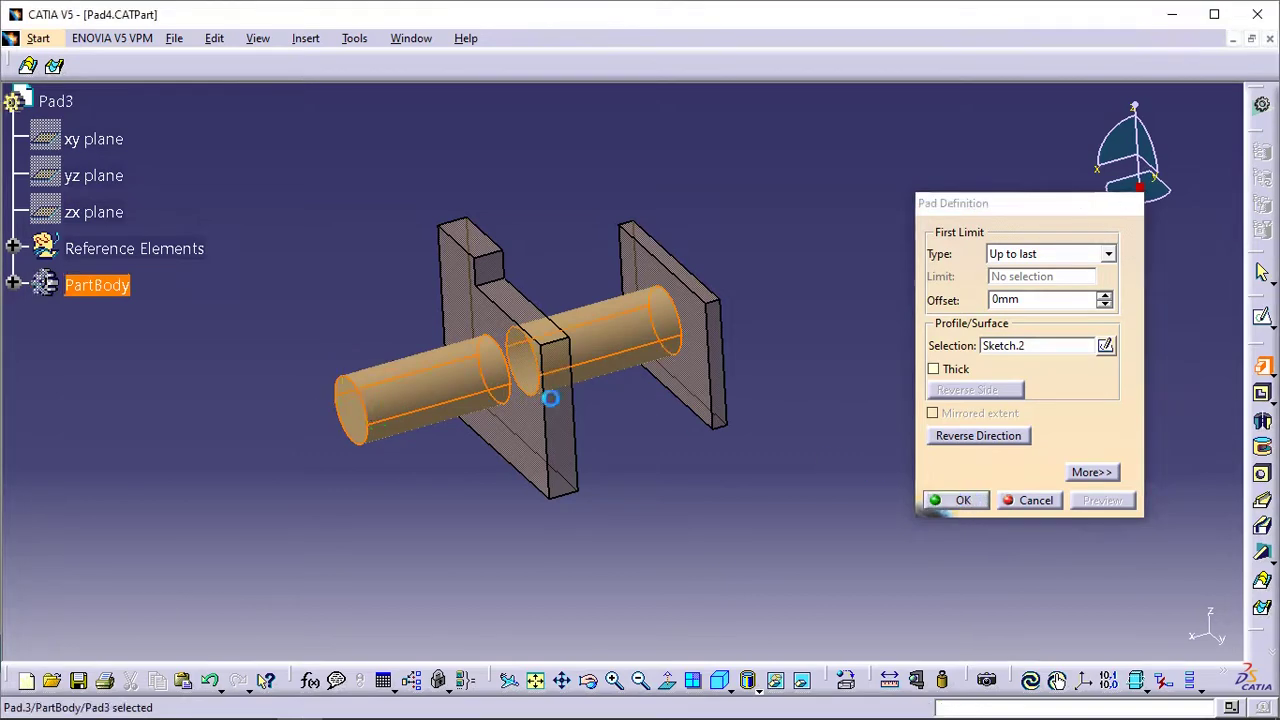
{"action": "left_click", "coordinate": [231, 310]}
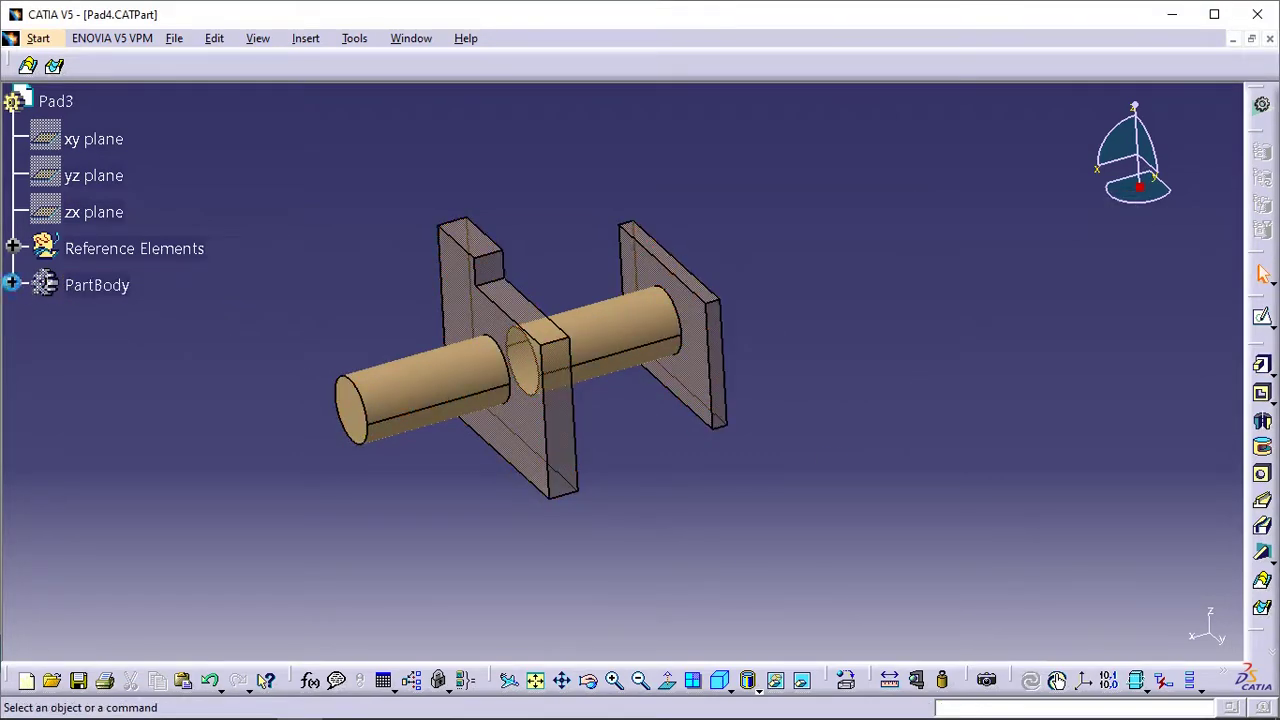
{"action": "left_click", "coordinate": [12, 284]}
Open Pad5.CATPart, which holds a profile sketch and Plane.1
{"action": "middle_click_drag", "start_coordinate": [541, 446], "coordinate": [551, 406]}
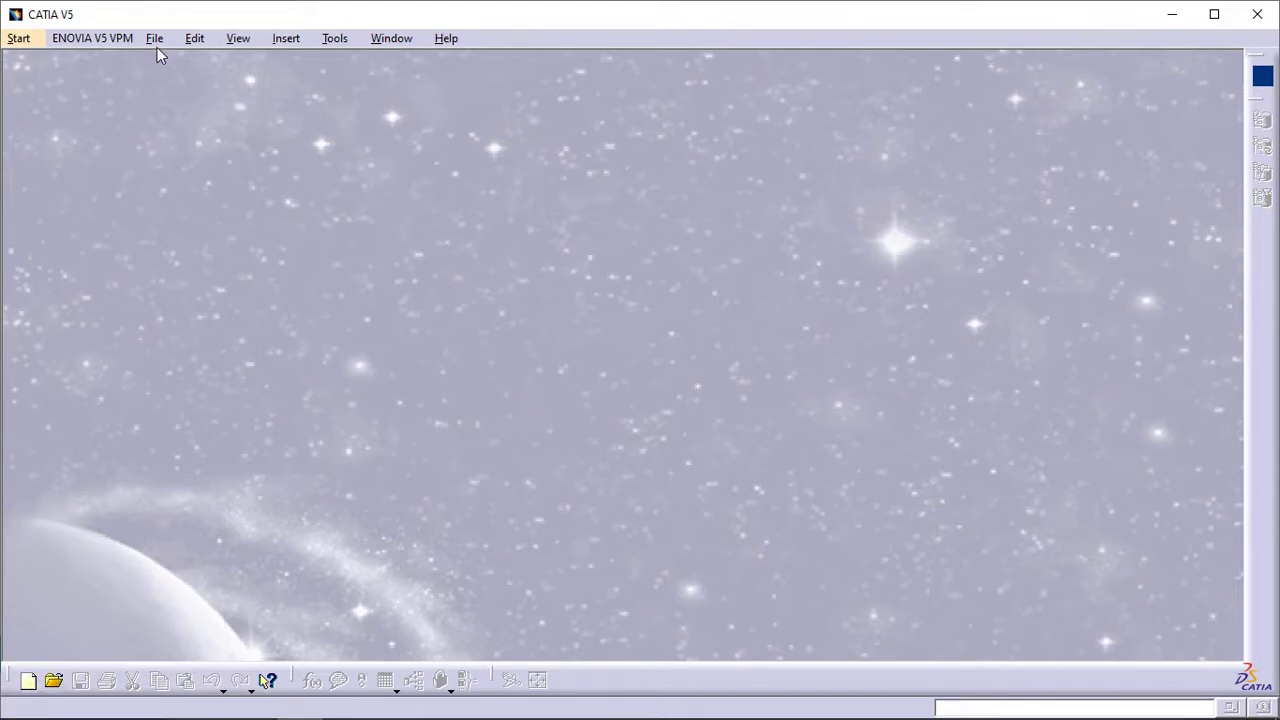
{"action": "left_click", "coordinate": [154, 38]}
{"action": "left_click", "coordinate": [180, 105]}
{"action": "left_click", "coordinate": [460, 300]}
{"action": "left_click", "coordinate": [935, 490]}
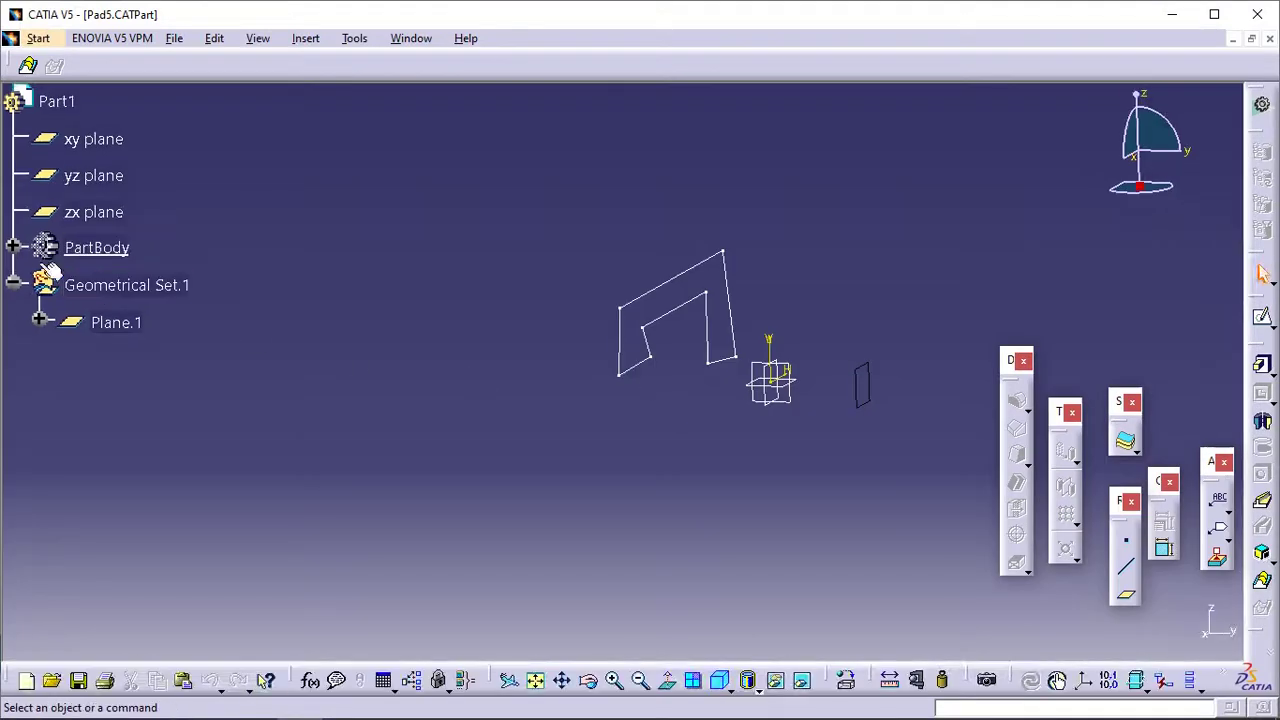
Start a pad using Sketch.1 as the profile
{"action": "left_click", "coordinate": [12, 247]}
{"action": "left_click", "coordinate": [118, 285]}
{"action": "mouse_move", "coordinate": [625, 396]}
{"action": "middle_mouse_down"}
{"action": "mouse_move", "coordinate": [523, 429]}
{"action": "mouse_move", "coordinate": [672, 507]}
{"action": "middle_mouse_up"}
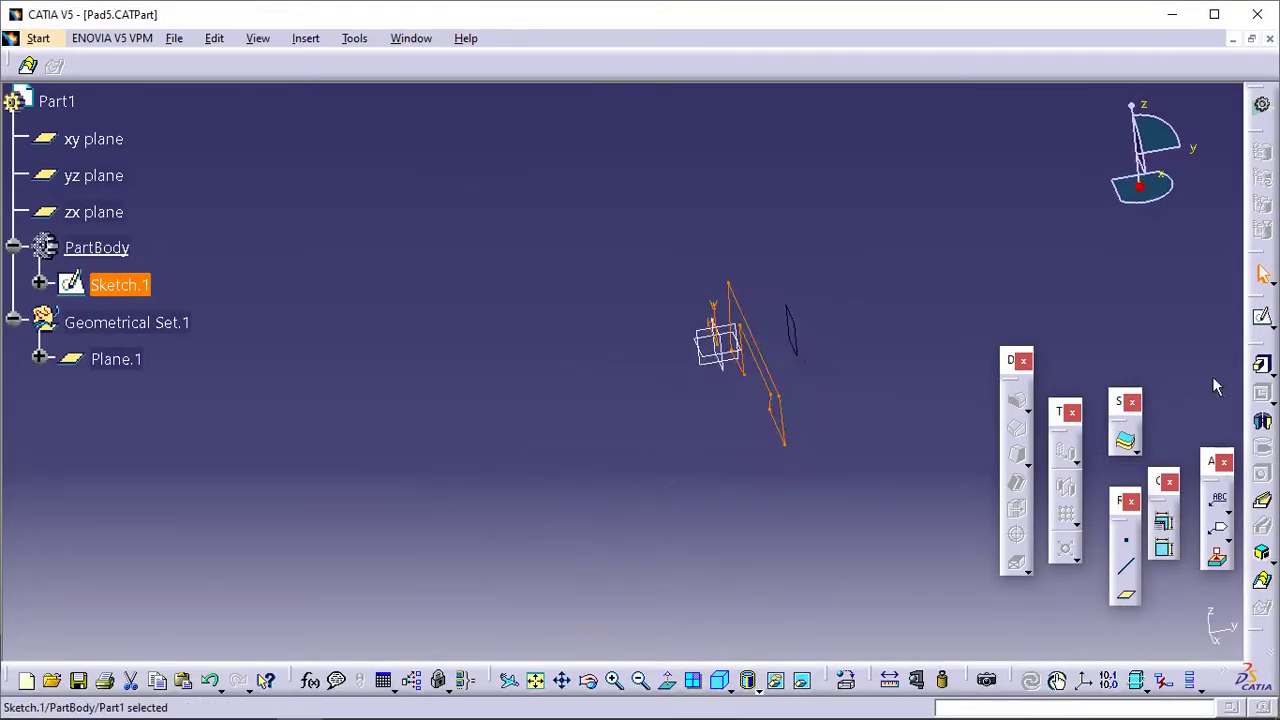
{"action": "left_click", "coordinate": [1262, 364]}
Switch the pad's limit type to Up to plane
{"action": "middle_click_drag", "start_coordinate": [807, 308], "coordinate": [532, 447]}
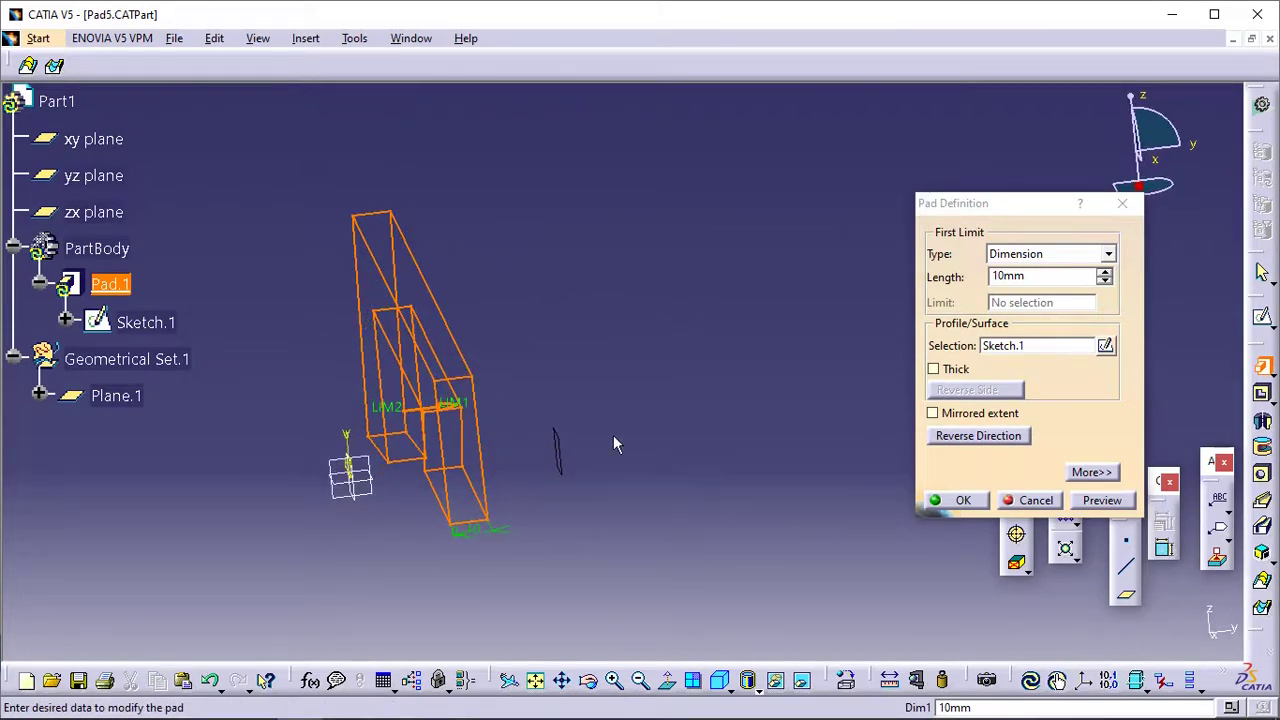
{"action": "middle_click_drag", "start_coordinate": [610, 440], "coordinate": [632, 360]}
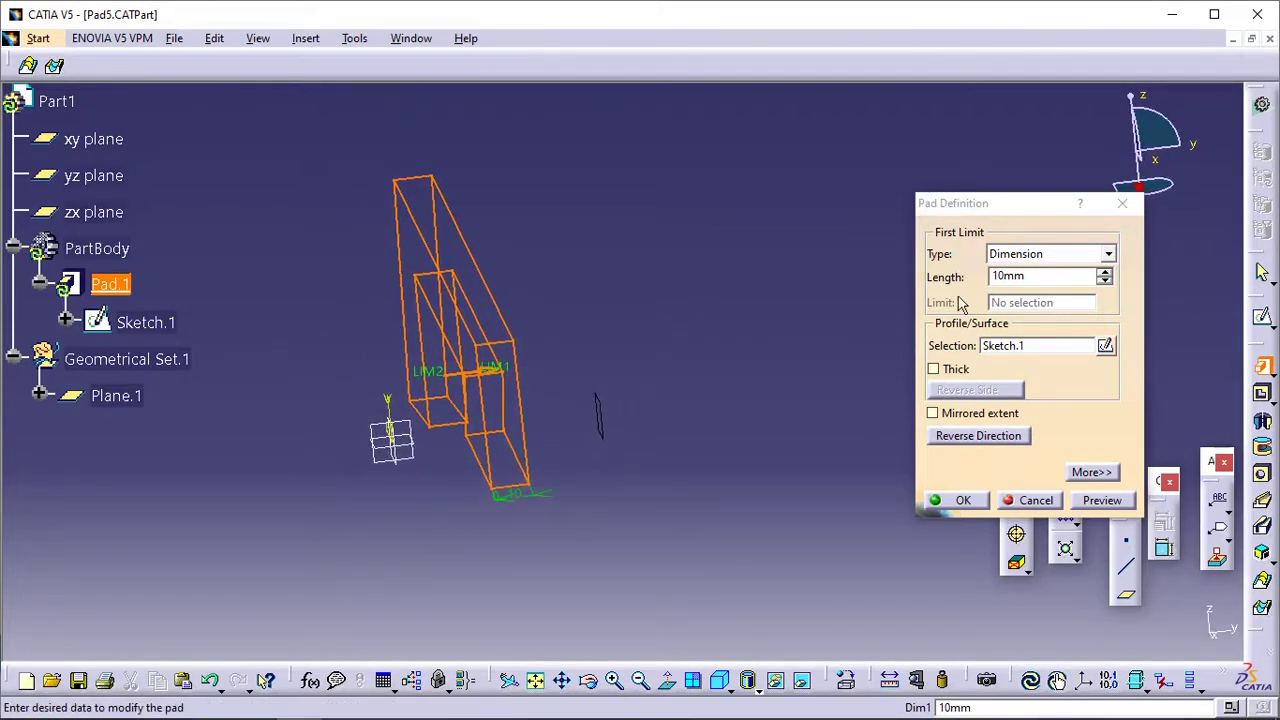
{"action": "left_click", "coordinate": [1035, 256]}
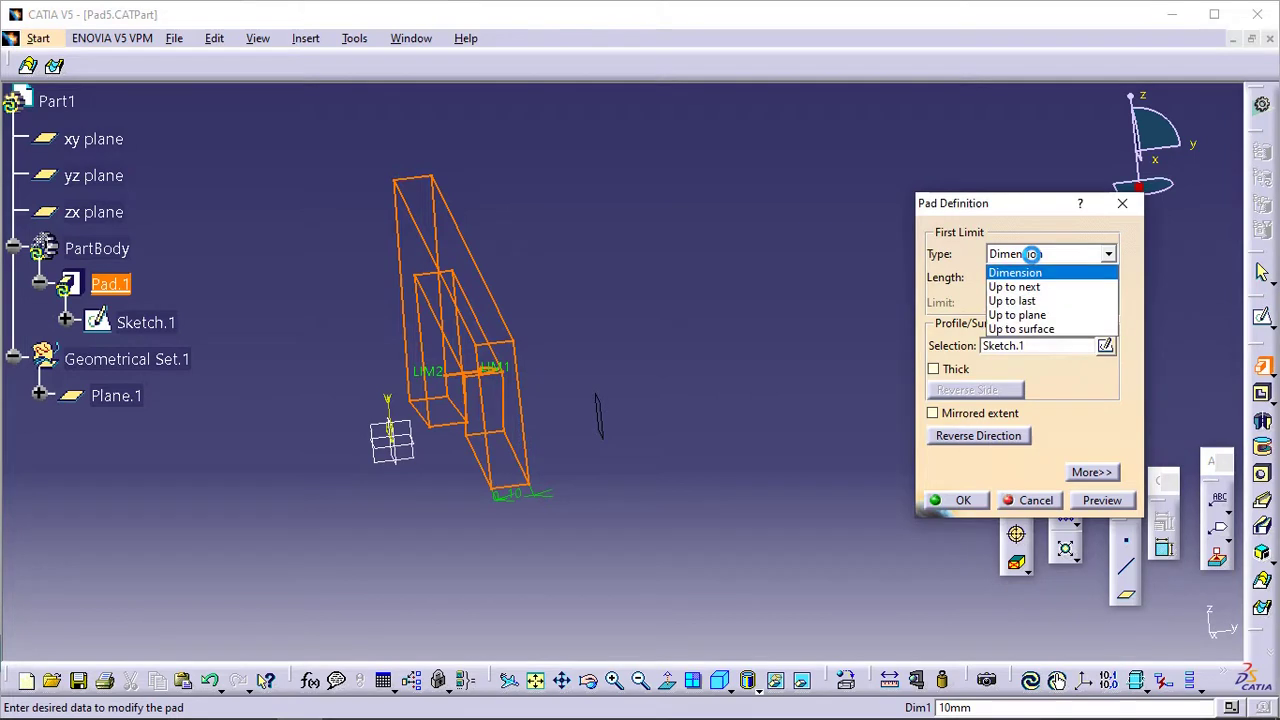
{"action": "left_click", "coordinate": [1036, 316]}
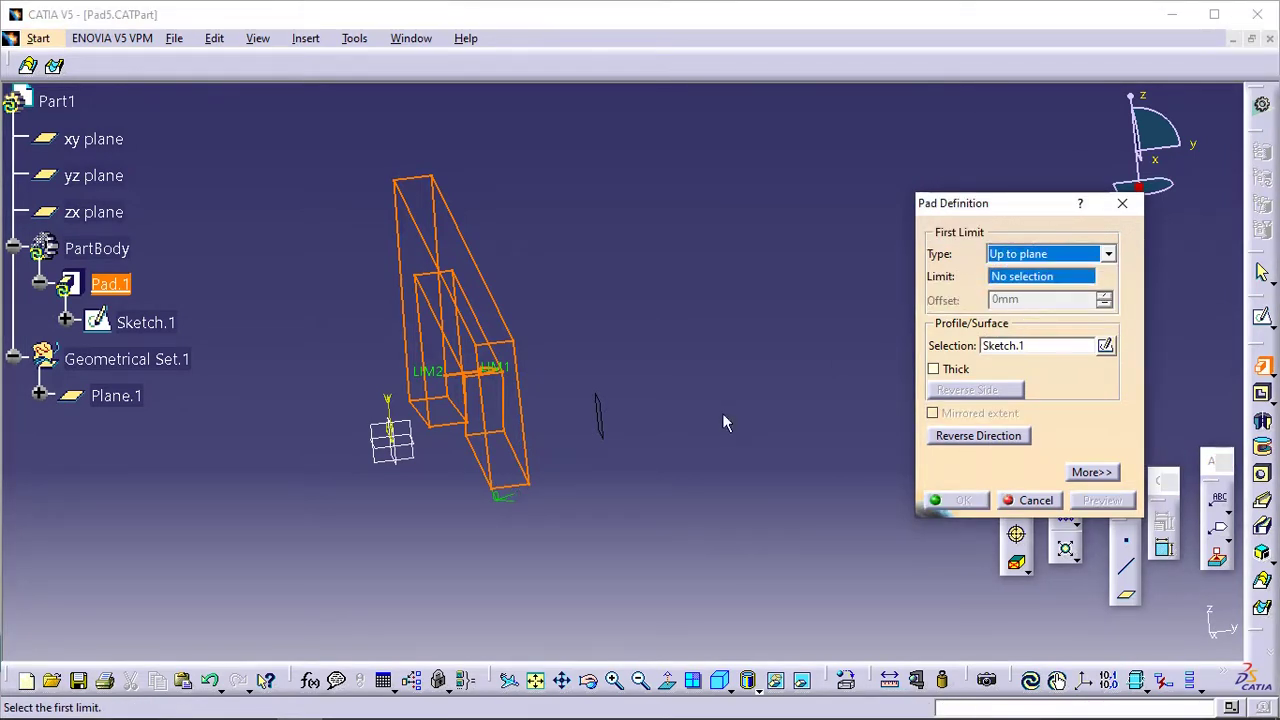
Set Plane.1 as the pad limit and bring up the Limit field's context options
{"action": "left_click", "coordinate": [597, 425]}
{"action": "middle_click_drag", "start_coordinate": [600, 500], "coordinate": [700, 450]}
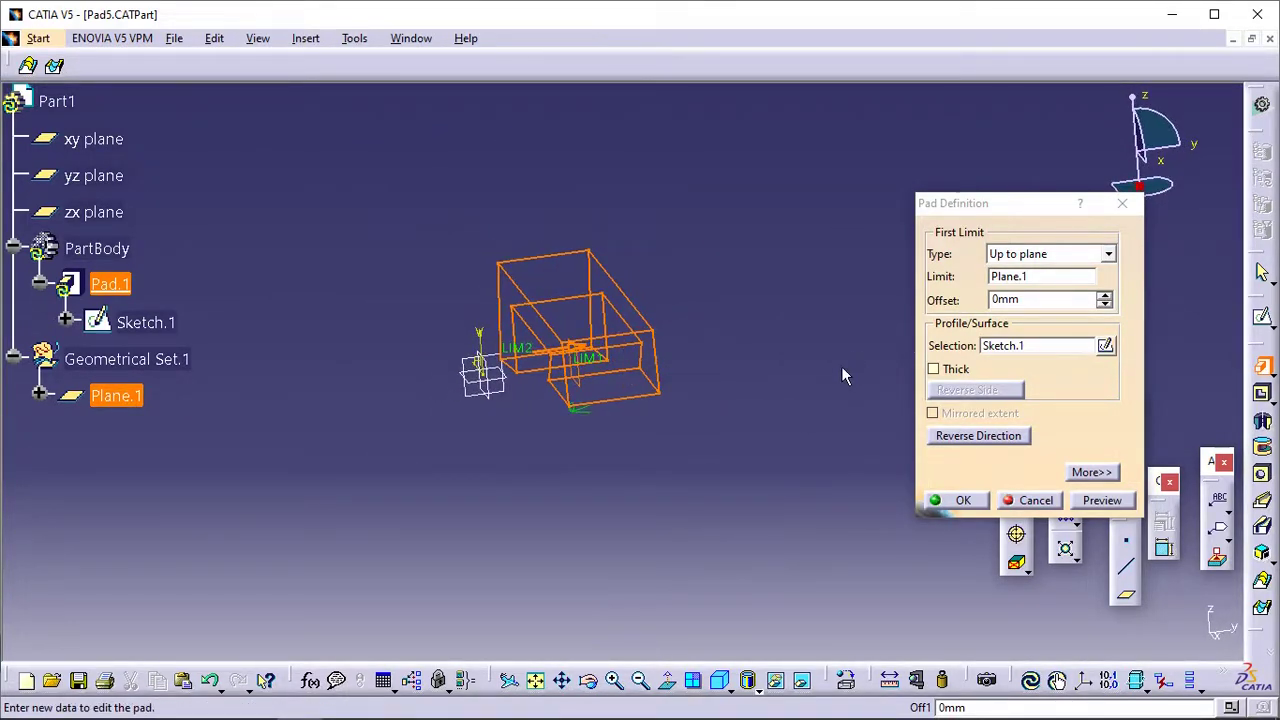
{"action": "right_click", "coordinate": [1041, 285]}
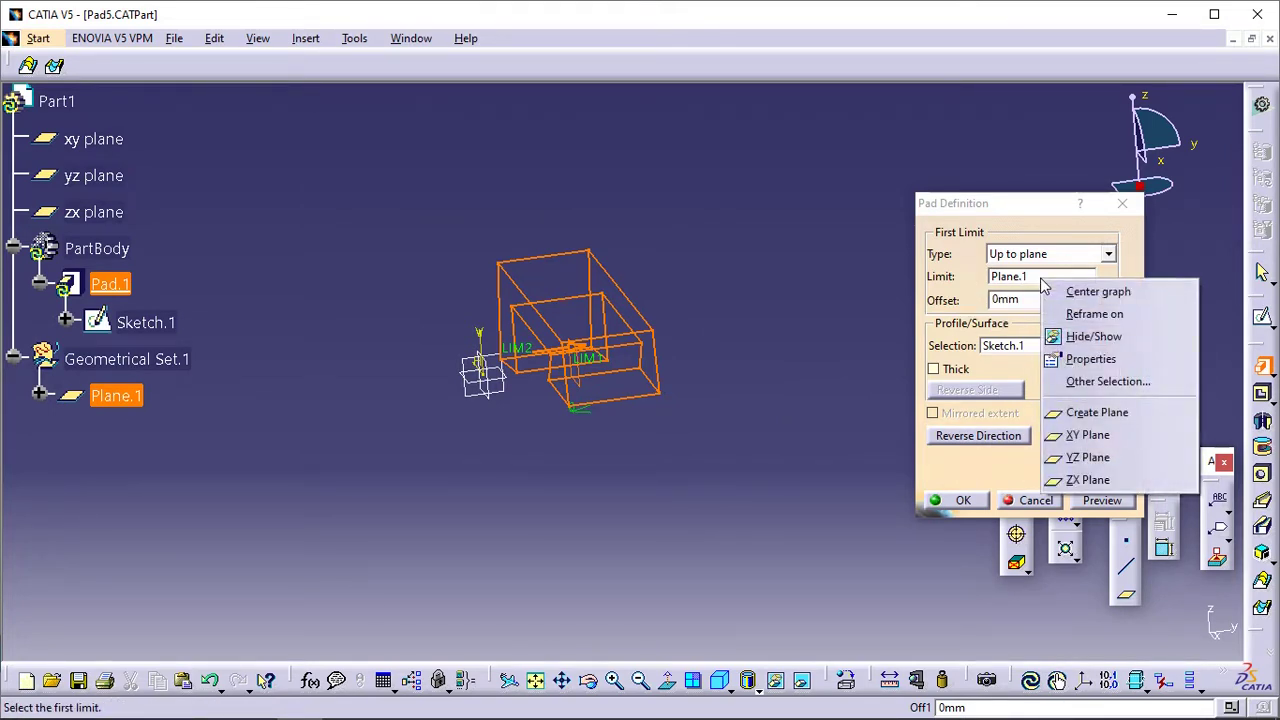
Create Plane.2 offset 100 mm from the zx plane as the pad limit
{"action": "left_click", "coordinate": [1097, 413]}
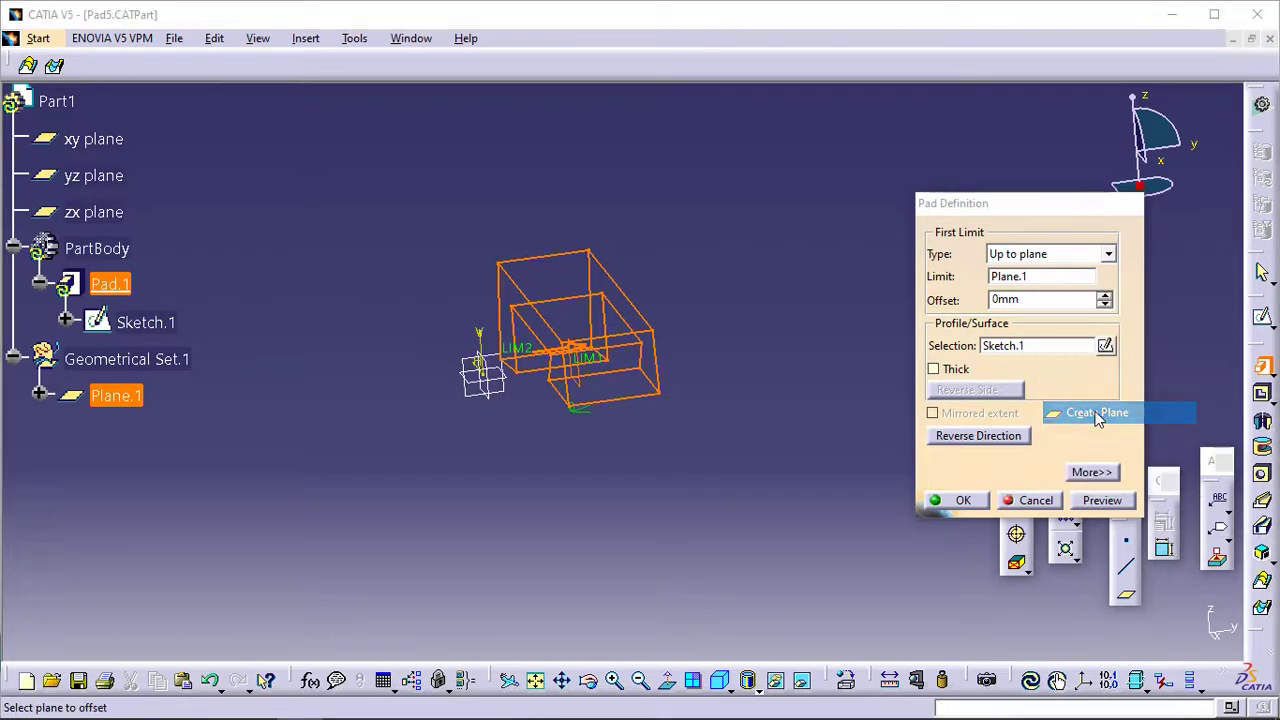
{"action": "left_click", "coordinate": [1111, 553]}
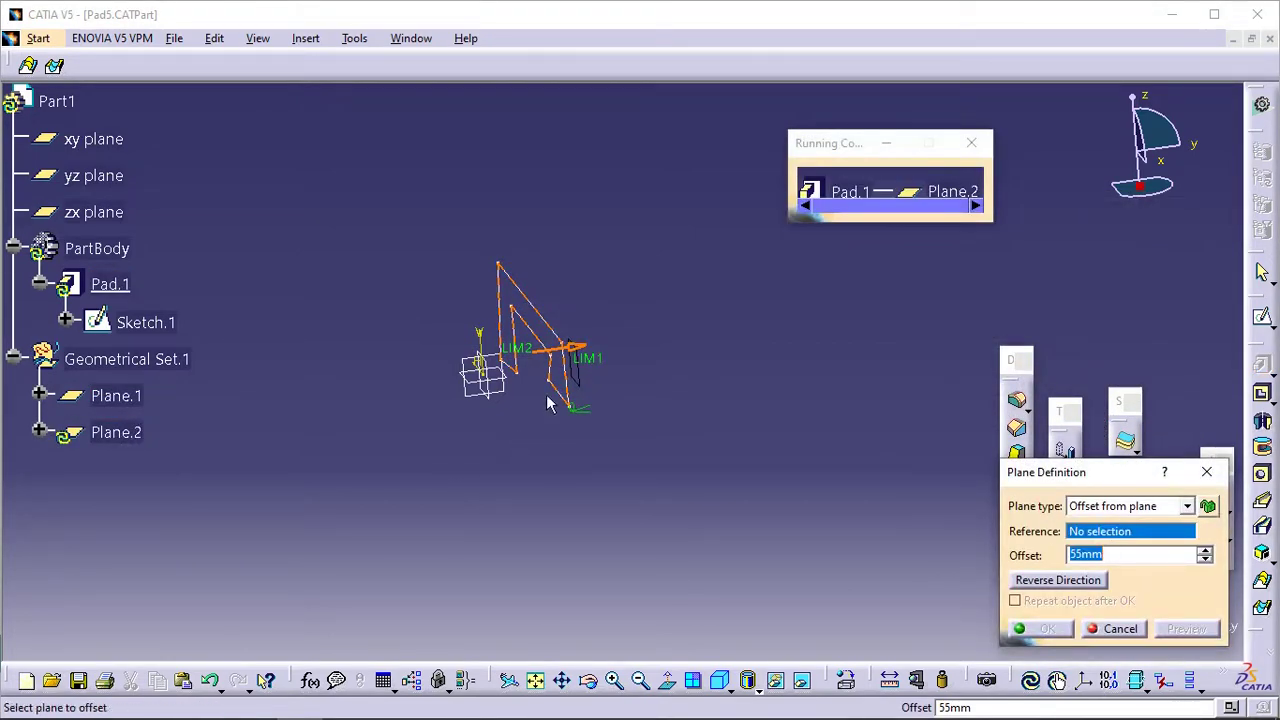
{"action": "left_click", "coordinate": [493, 395]}
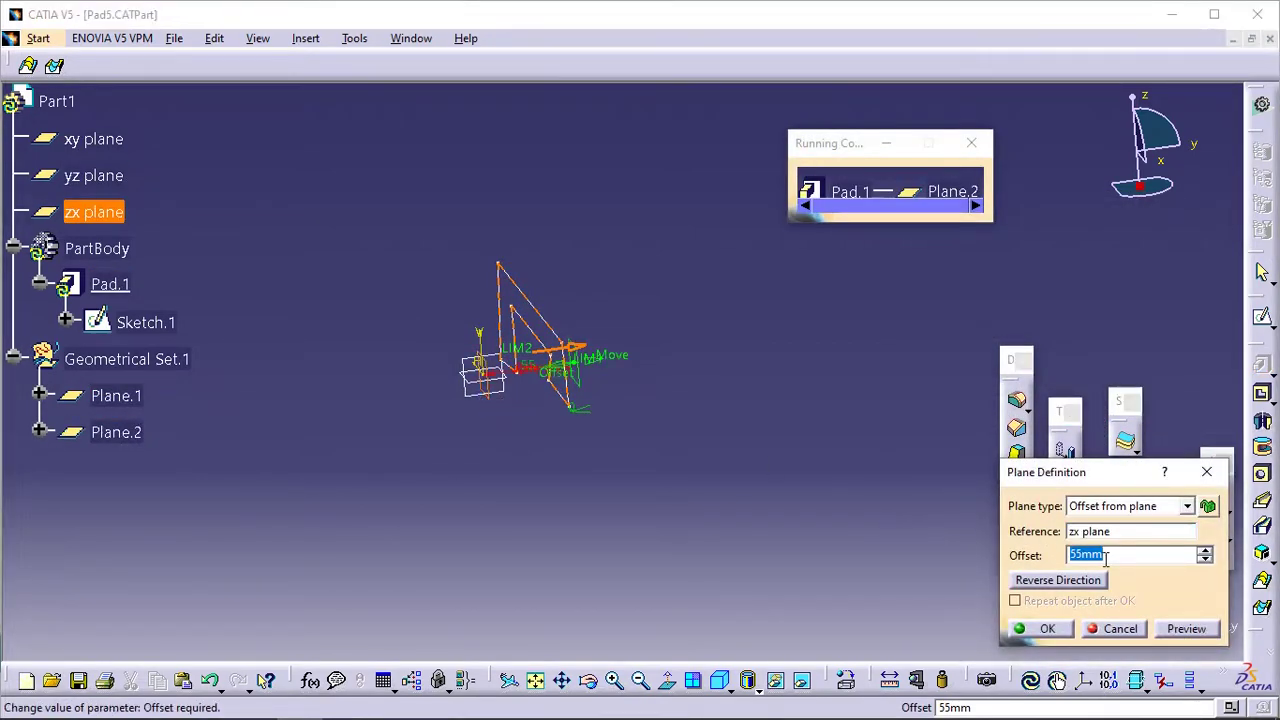
{"action": "type", "text": "100"}
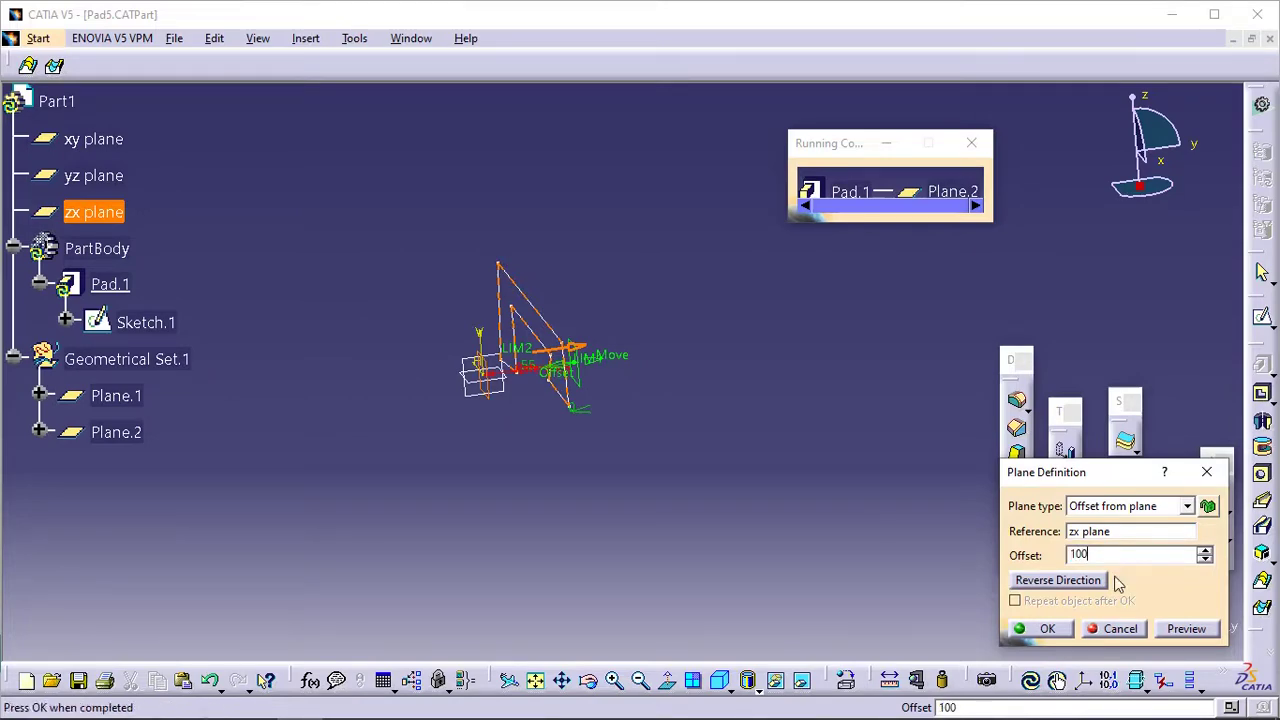
{"action": "left_click", "coordinate": [1047, 628]}
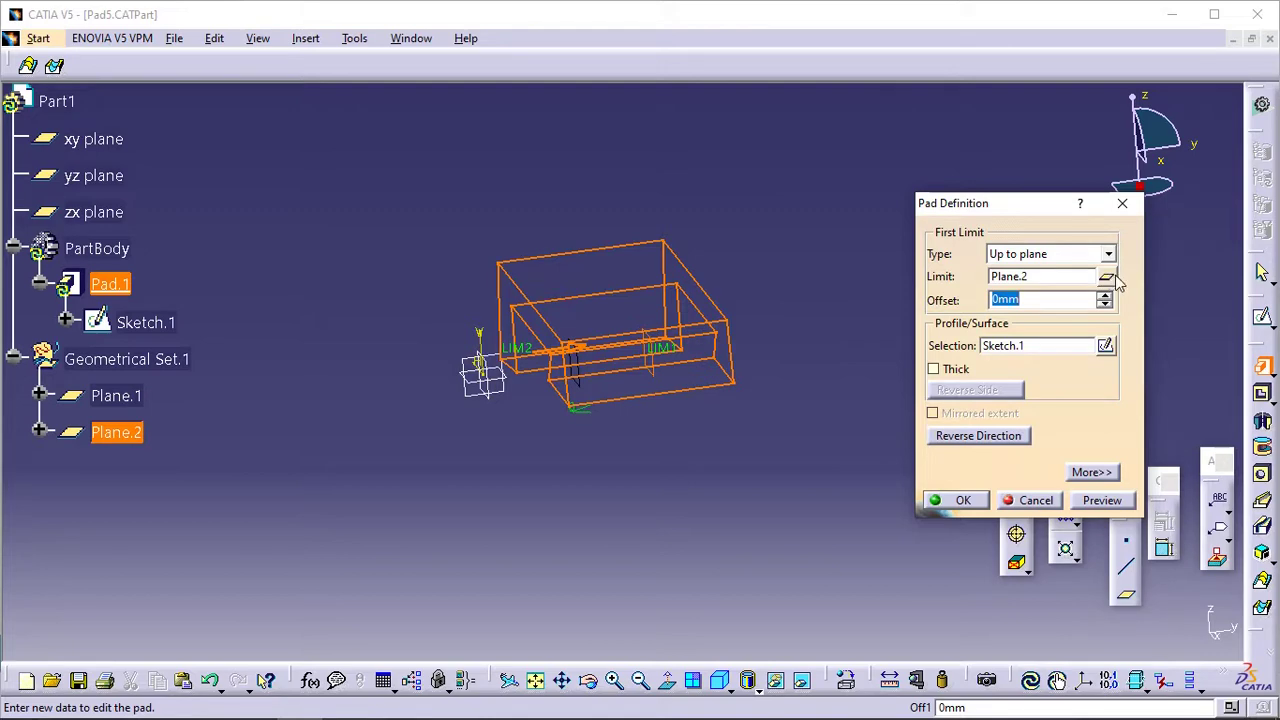
Give the pad a -20 mm offset from Plane.2, preview it and create Pad.1
{"action": "middle_click_drag", "start_coordinate": [763, 400], "coordinate": [609, 451]}
{"action": "left_click", "coordinate": [997, 299]}
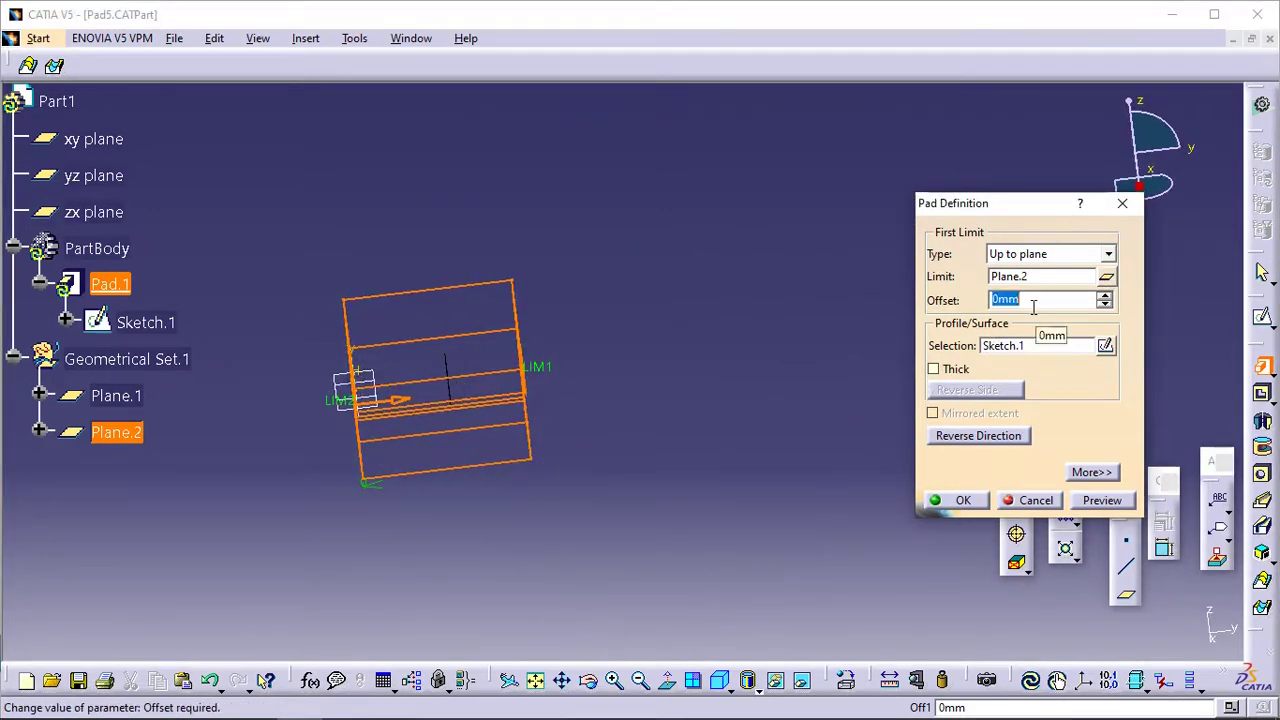
{"action": "type", "text": "-20"}
{"action": "key", "text": "Return"}
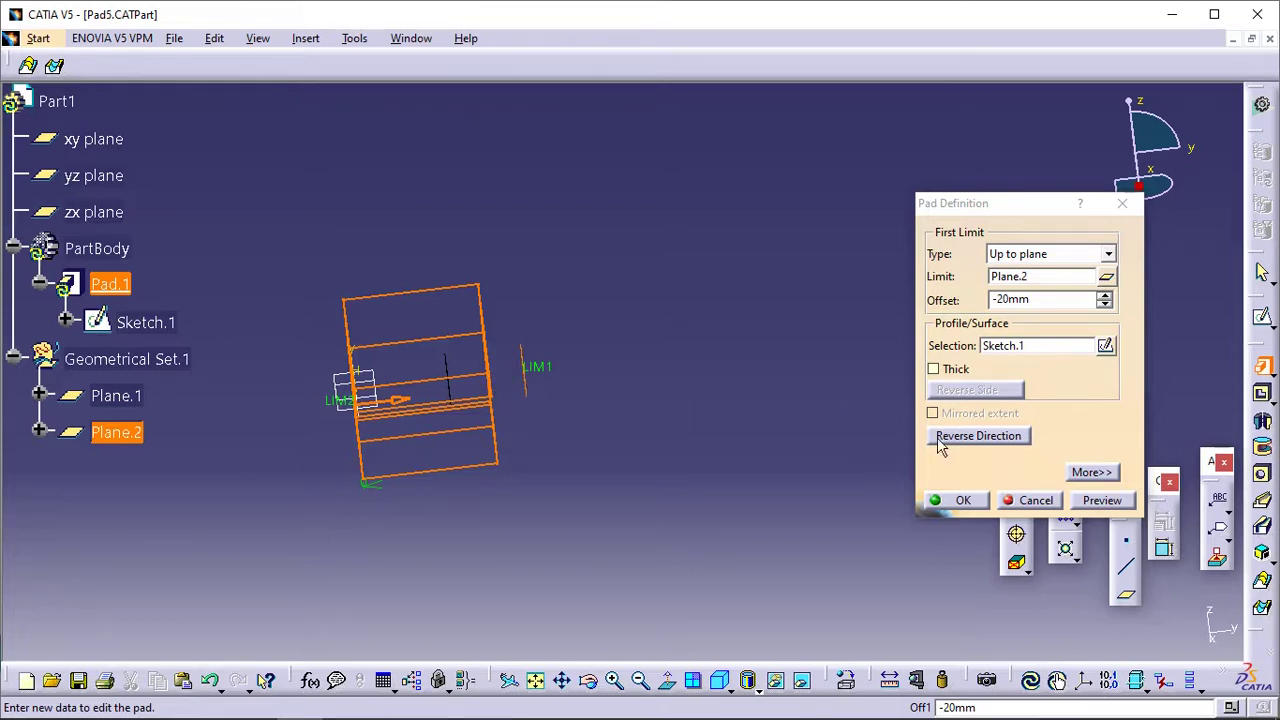
{"action": "left_click", "coordinate": [1100, 500]}
{"action": "mouse_move", "coordinate": [520, 430]}
{"action": "middle_mouse_down"}
{"action": "mouse_move", "coordinate": [457, 440]}
{"action": "mouse_move", "coordinate": [467, 420]}
{"action": "mouse_move", "coordinate": [560, 450]}
{"action": "middle_mouse_up"}
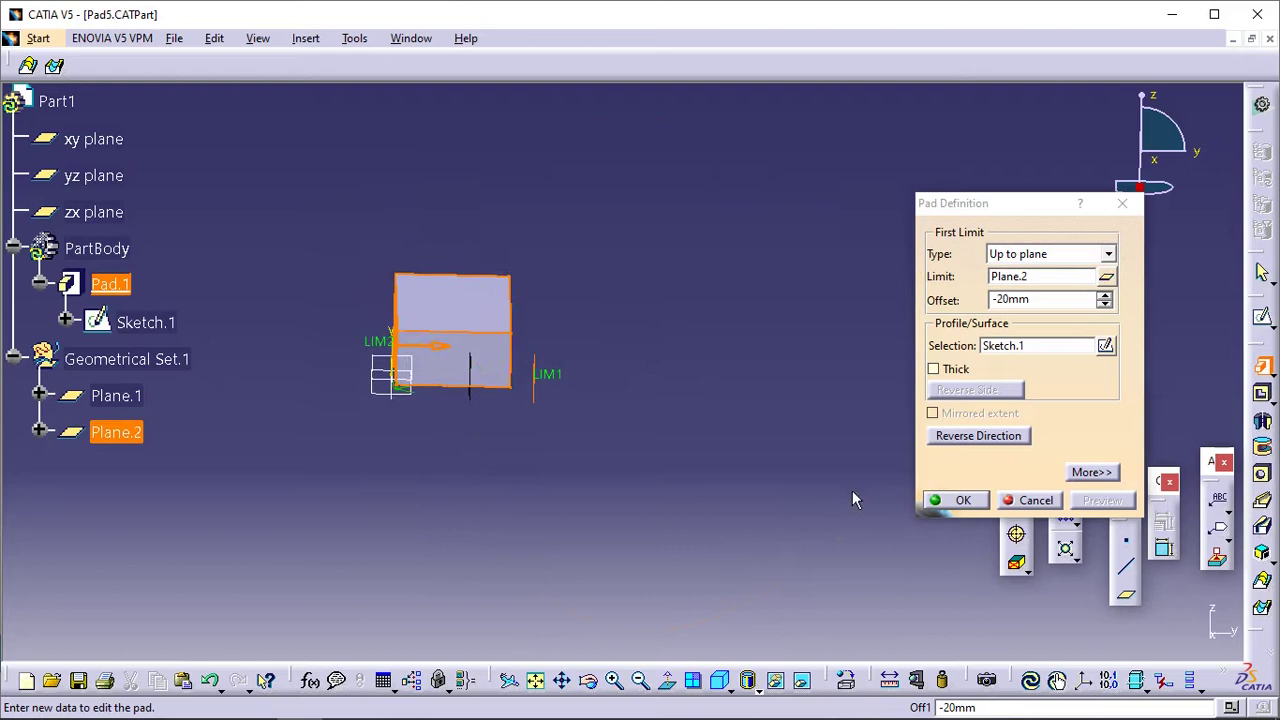
{"action": "left_click", "coordinate": [955, 500]}
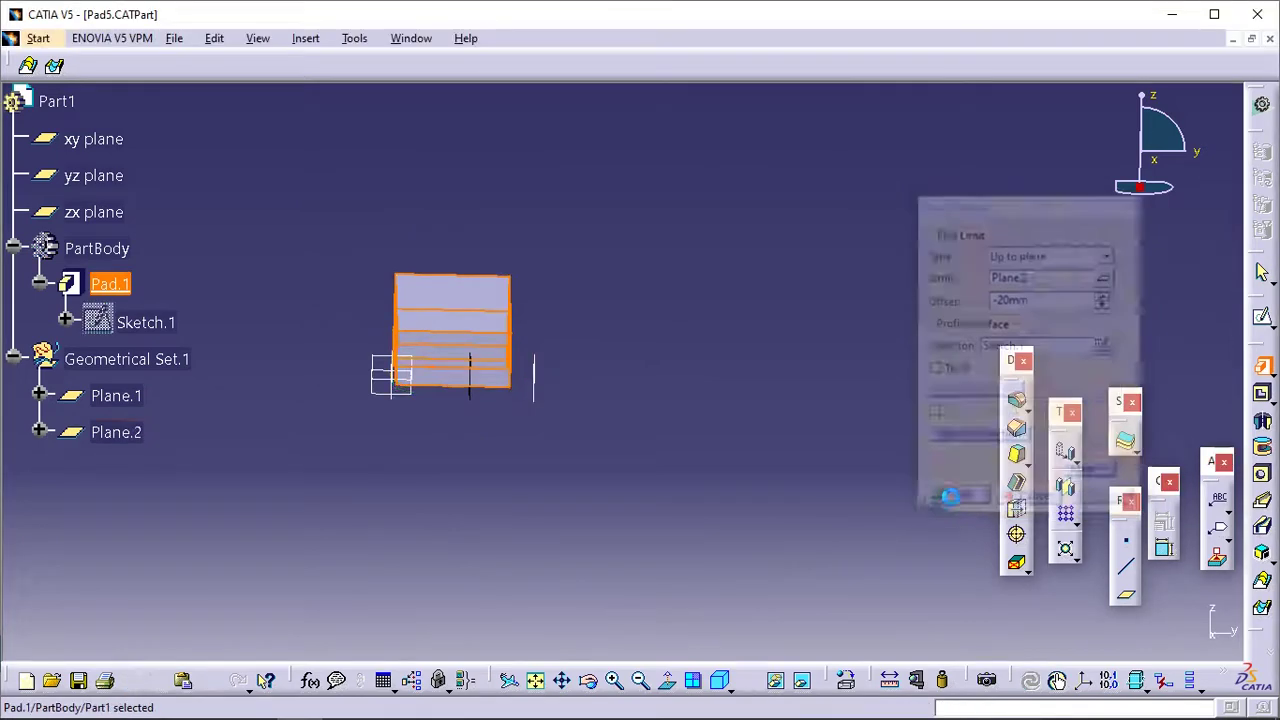
Close Pad5 and open Pad6.CATPart with its notched block and rectangular sketch
{"action": "left_click", "coordinate": [112, 286]}
{"action": "middle_click_drag", "start_coordinate": [372, 435], "coordinate": [764, 446]}
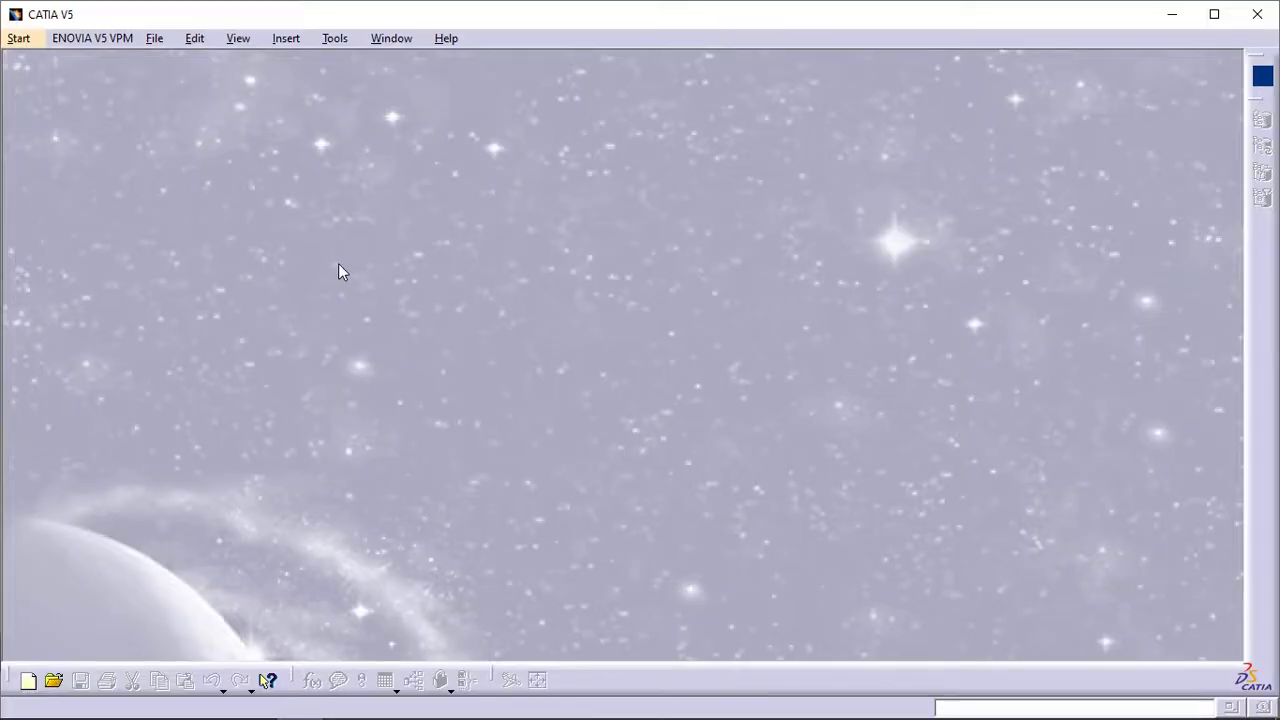
{"action": "left_click", "coordinate": [154, 38]}
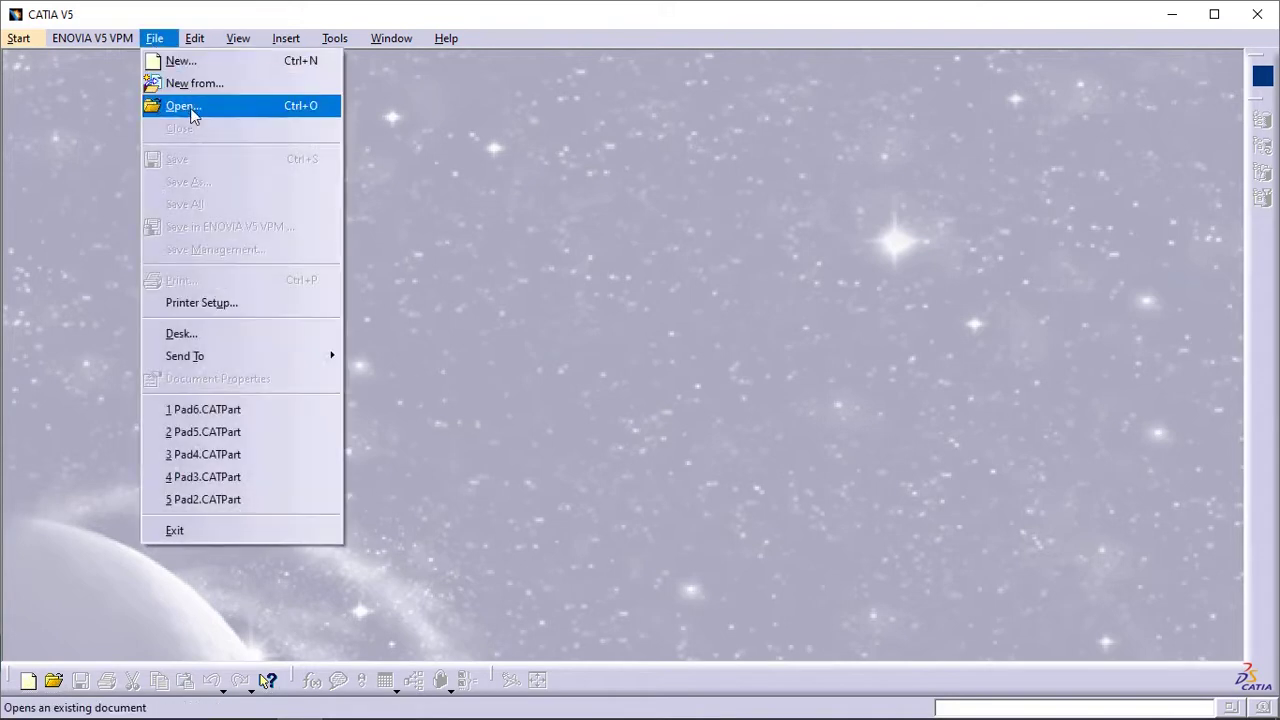
{"action": "left_click", "coordinate": [191, 108]}
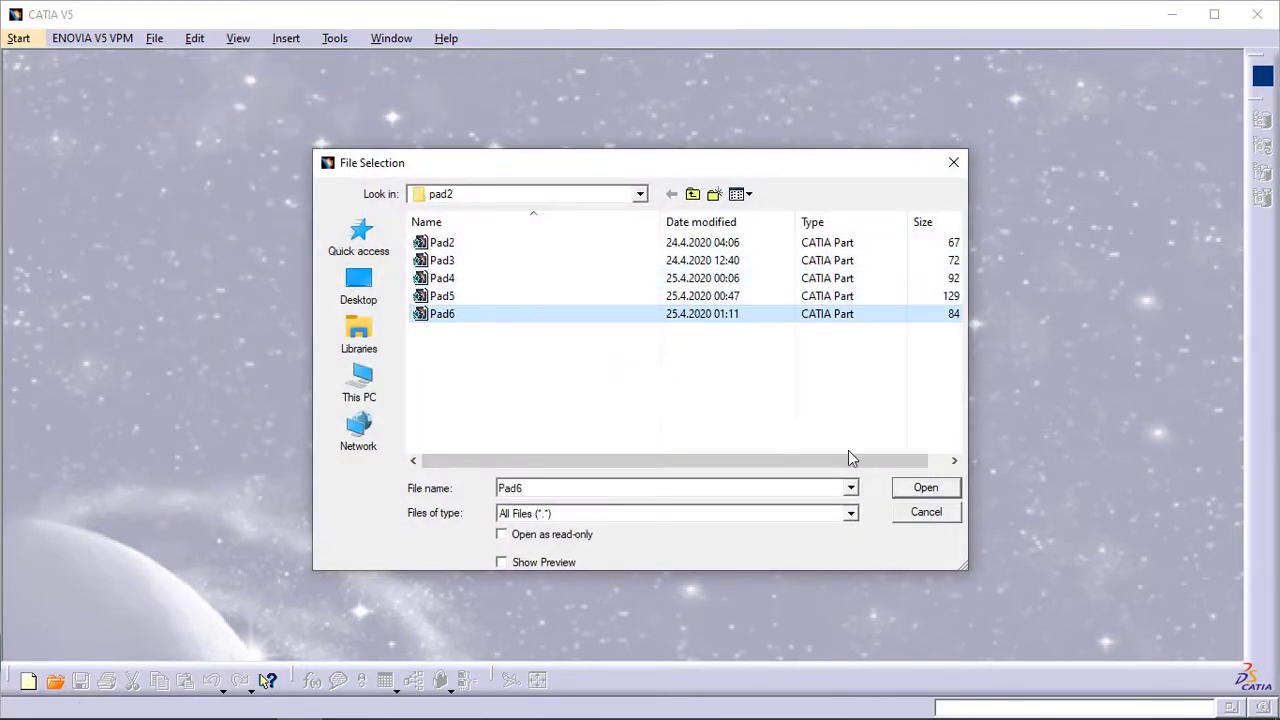
{"action": "left_click", "coordinate": [925, 488]}
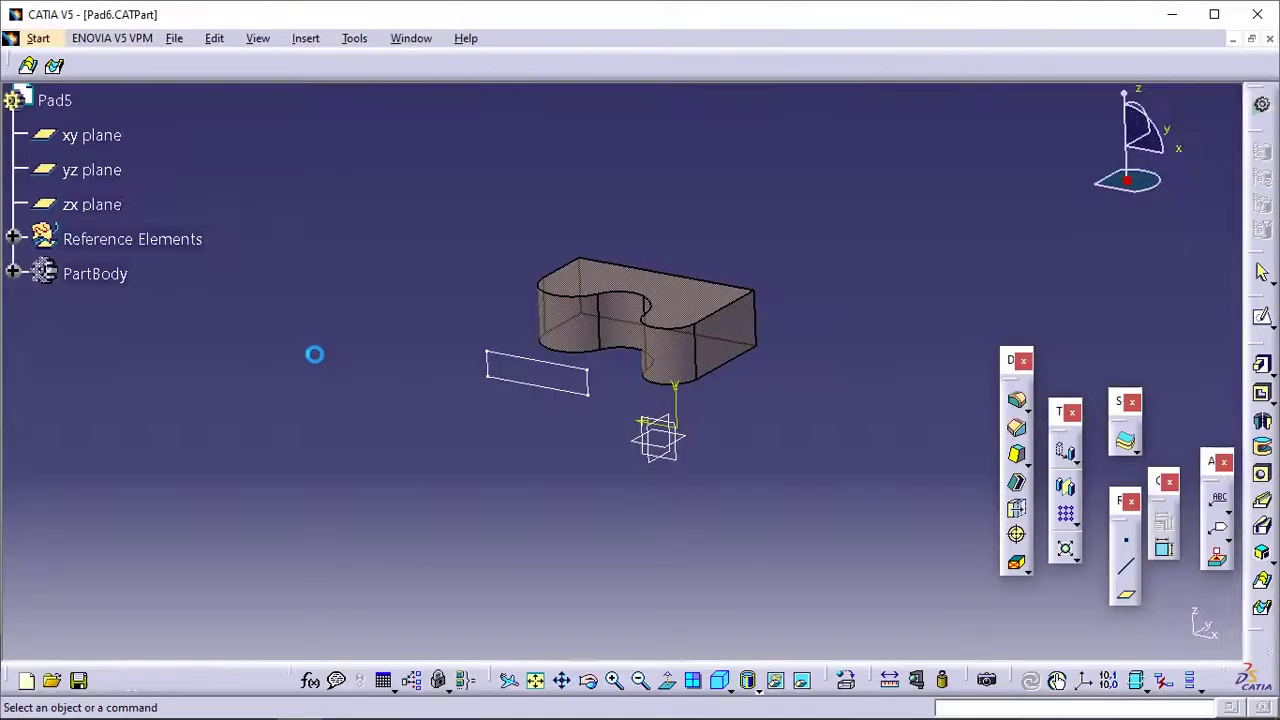
Start a pad from Sketch.2, previewing a 40 mm extrusion beside the block
{"action": "left_click", "coordinate": [13, 285]}
{"action": "left_click", "coordinate": [122, 397]}
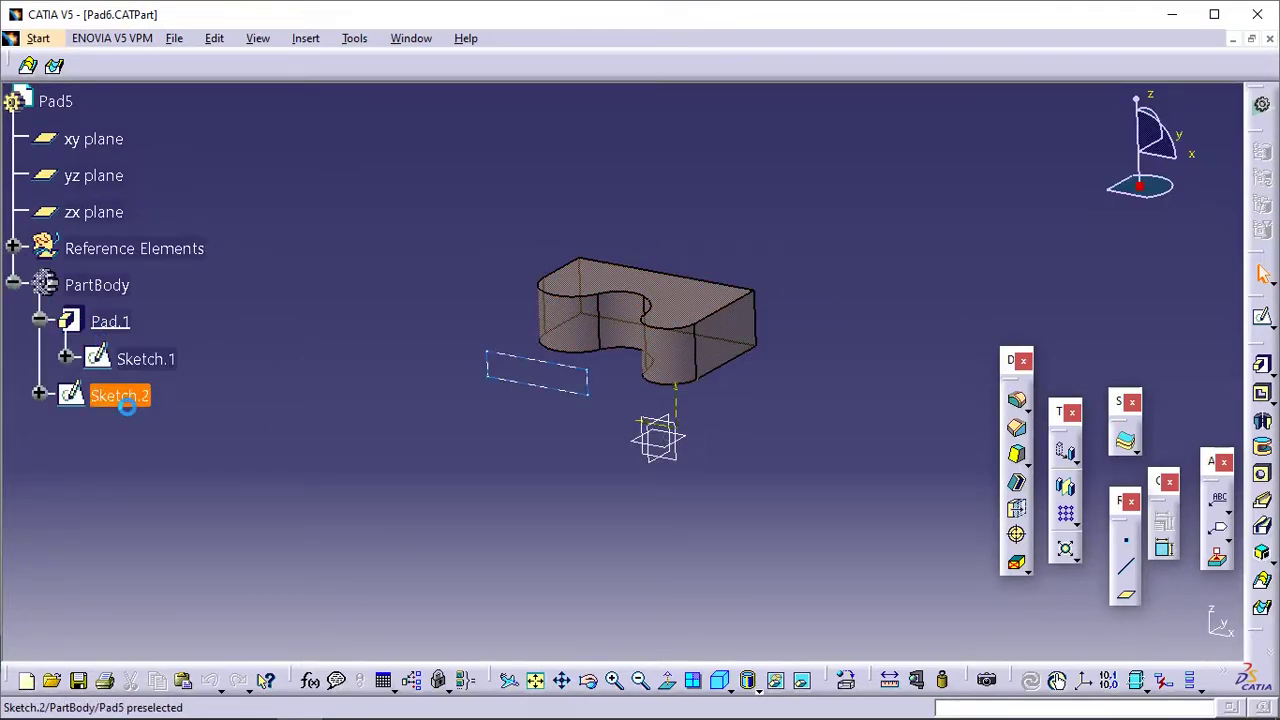
{"action": "left_click", "coordinate": [1262, 365]}
{"action": "middle_click_drag", "start_coordinate": [586, 434], "coordinate": [628, 402]}
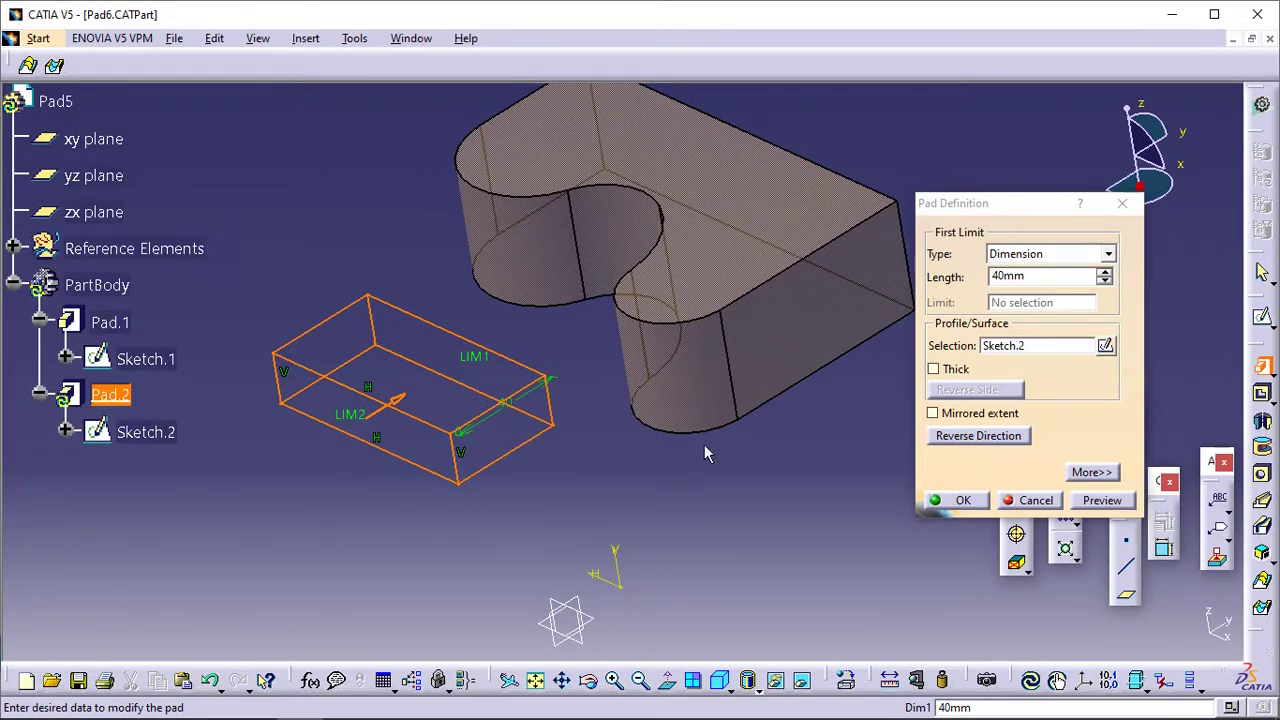
Set the pad to Up to surface, limited by the block's curved notch face Pad.1\Face.1
{"action": "left_click", "coordinate": [1023, 256]}
{"action": "left_click", "coordinate": [1023, 256]}
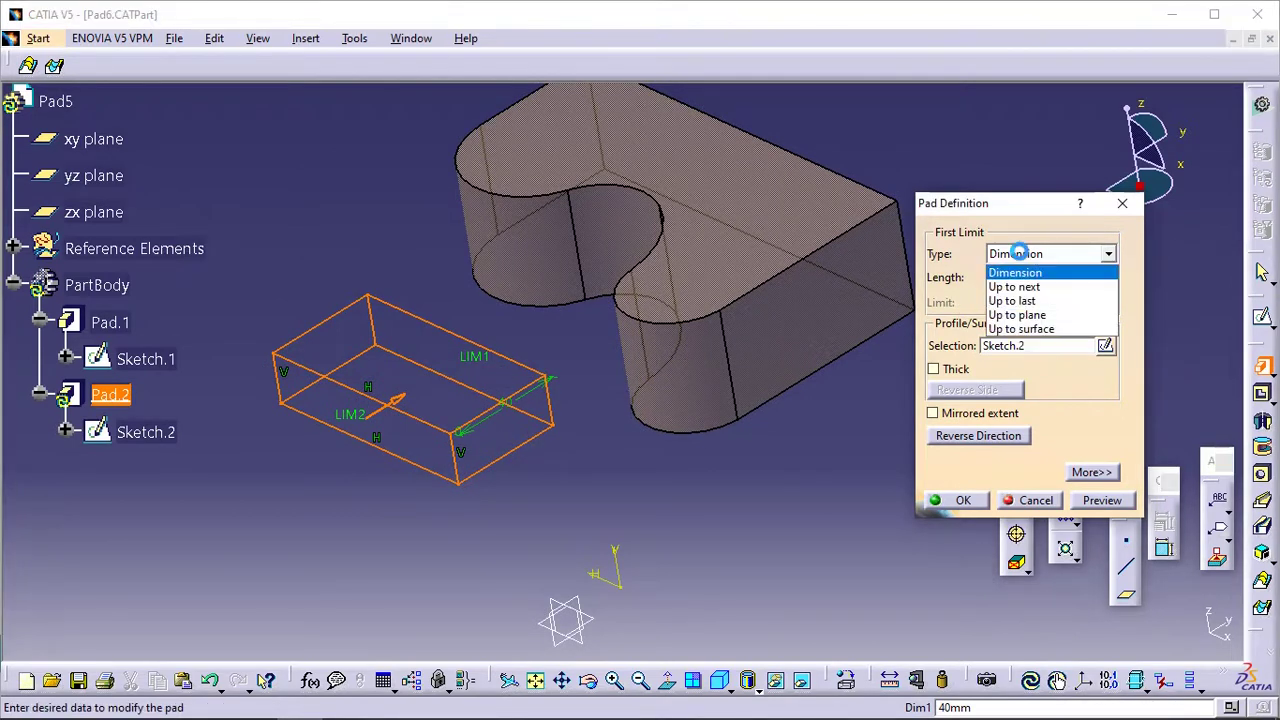
{"action": "left_click", "coordinate": [1041, 331]}
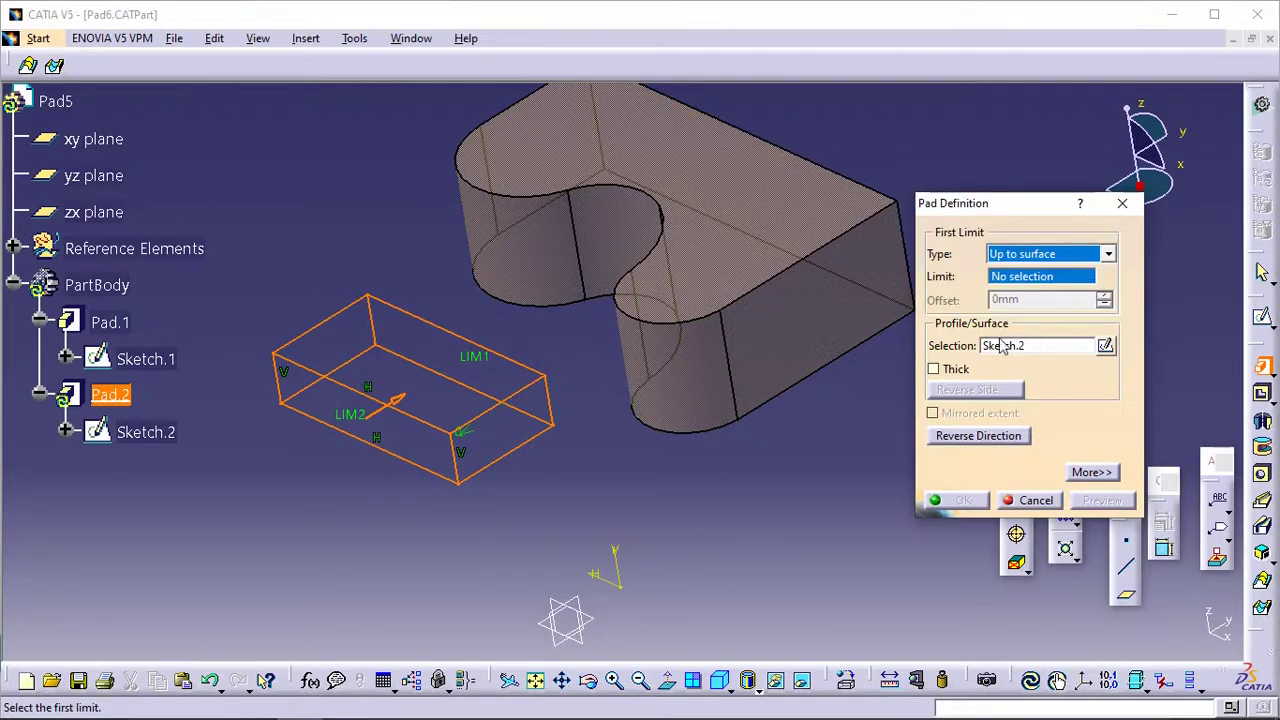
{"action": "mouse_move", "coordinate": [575, 492]}
{"action": "middle_mouse_down"}
{"action": "mouse_move", "coordinate": [594, 446]}
{"action": "mouse_move", "coordinate": [654, 451]}
{"action": "mouse_move", "coordinate": [526, 298]}
{"action": "middle_mouse_up"}
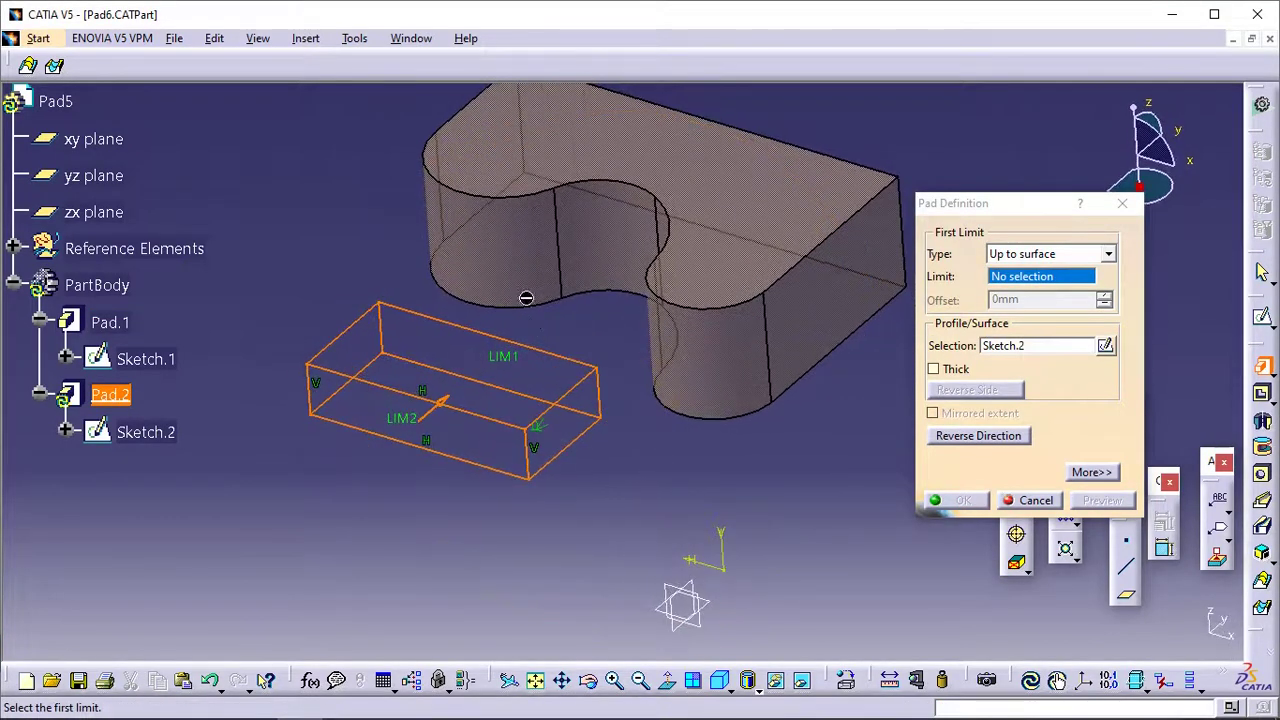
{"action": "left_click", "coordinate": [589, 249]}
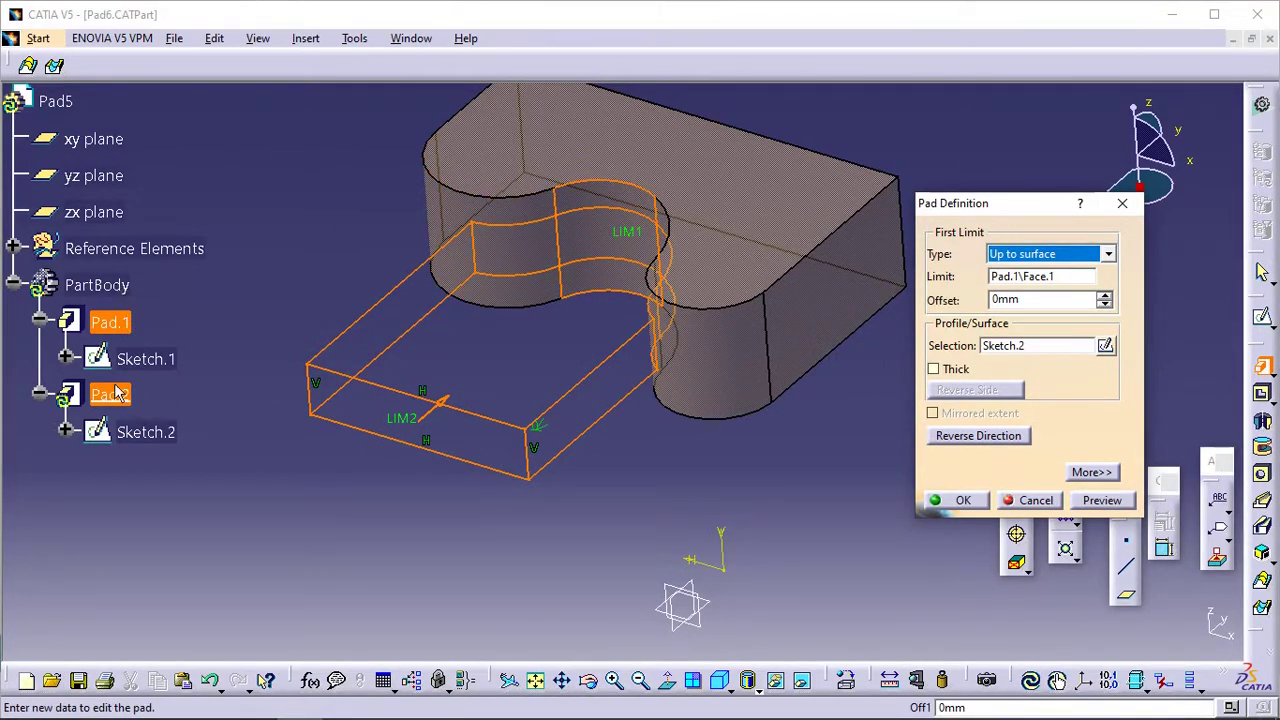
{"action": "middle_click_drag", "start_coordinate": [590, 422], "coordinate": [540, 473]}
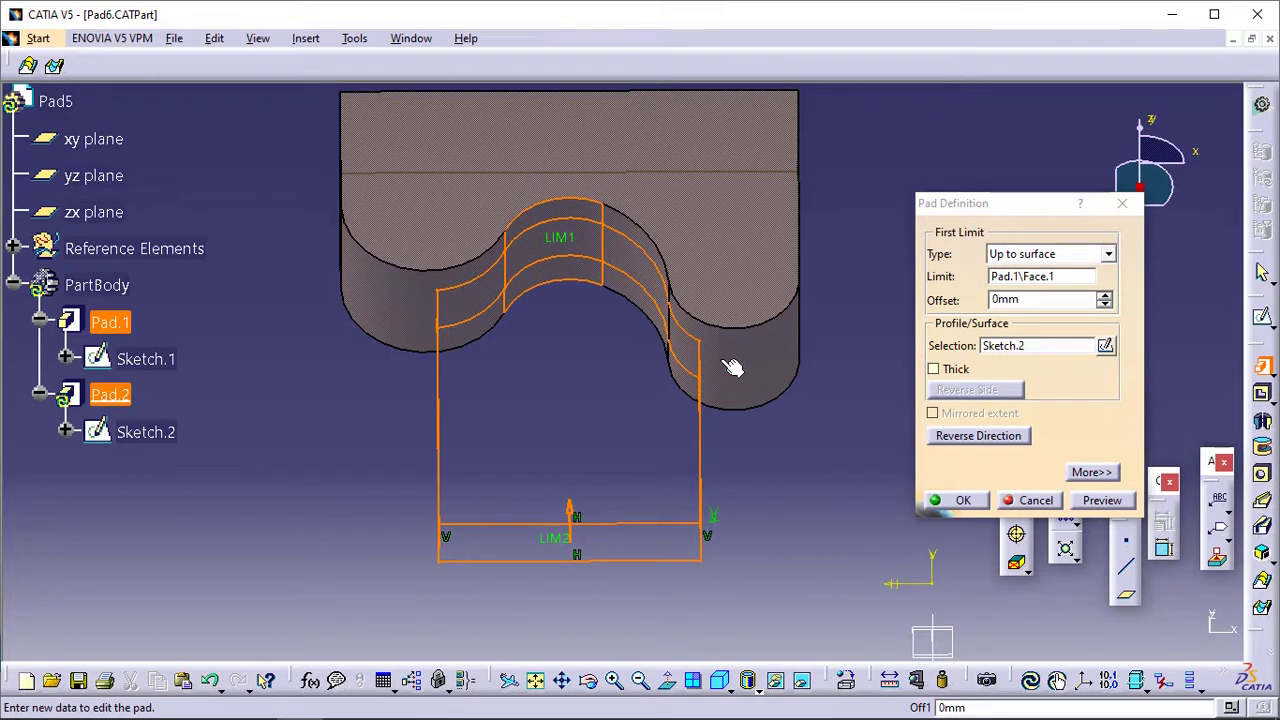
Give Pad.2 a -30 mm offset from the curved face, preview it and create it
{"action": "right_click", "coordinate": [1040, 285]}
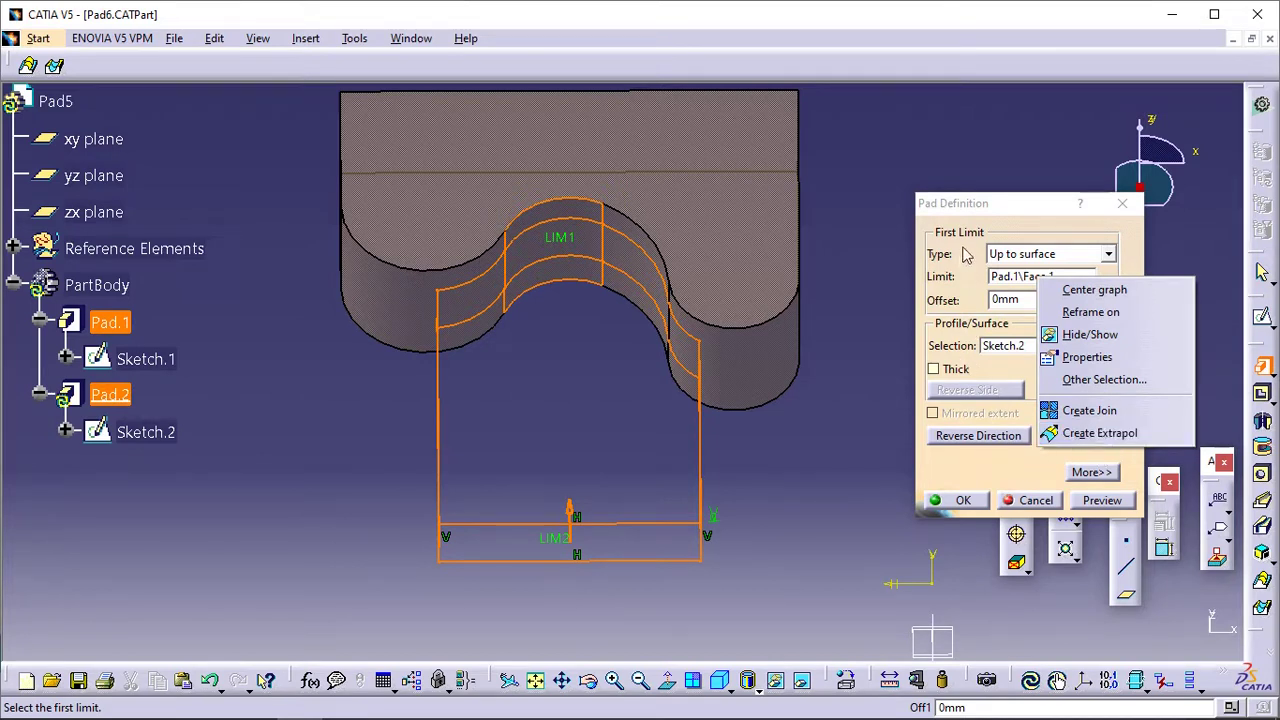
{"action": "left_click", "coordinate": [1015, 207]}
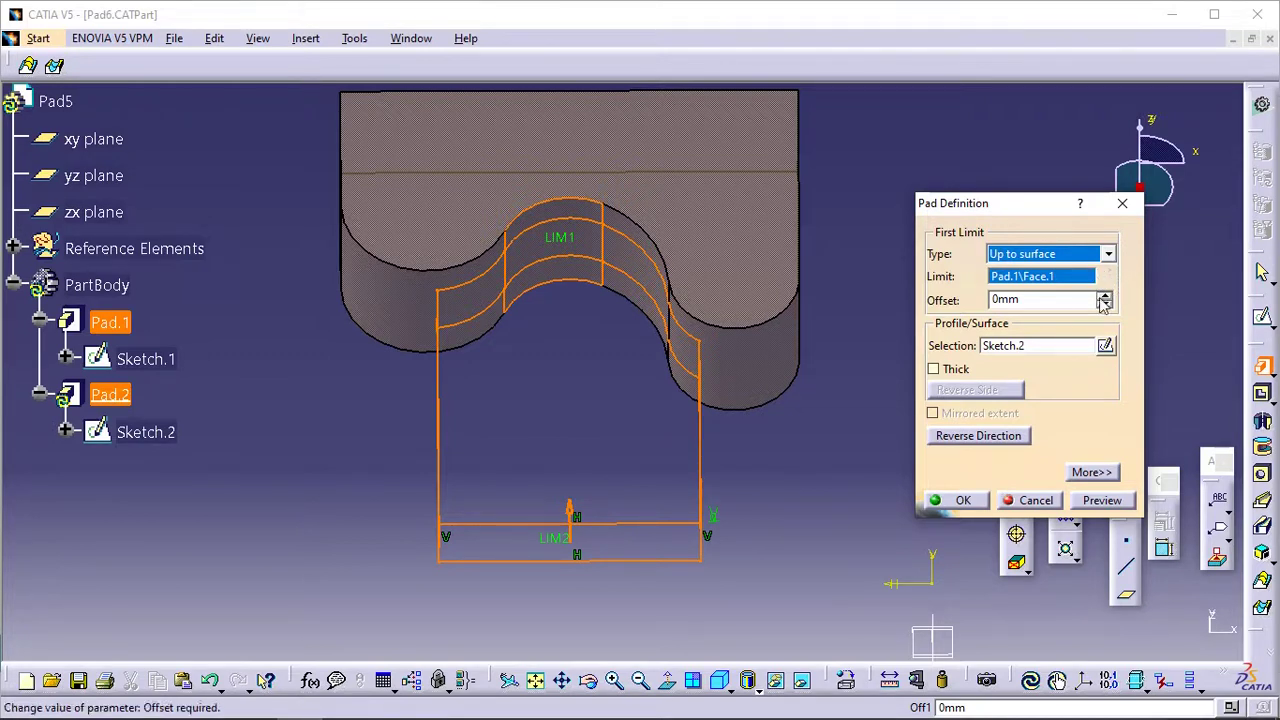
{"action": "left_click", "coordinate": [1025, 299]}
{"action": "double_click", "coordinate": [1025, 299]}
{"action": "type", "text": "-30"}
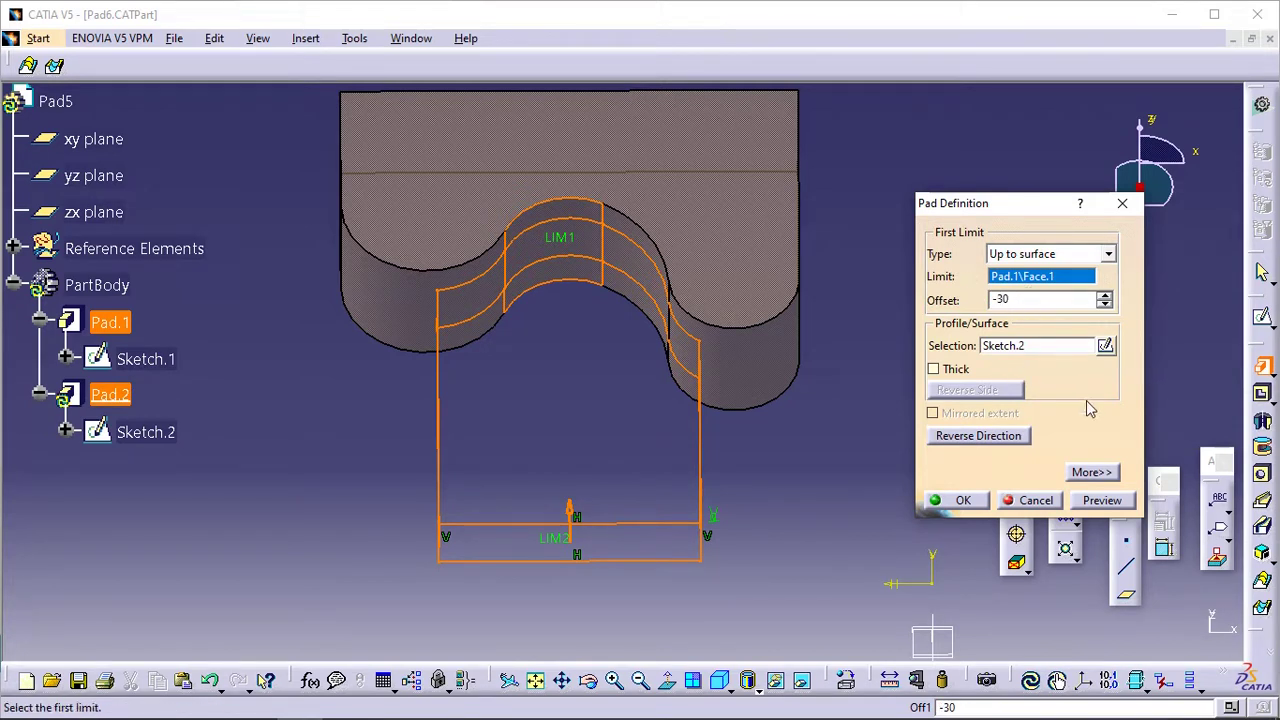
{"action": "left_click", "coordinate": [875, 403]}
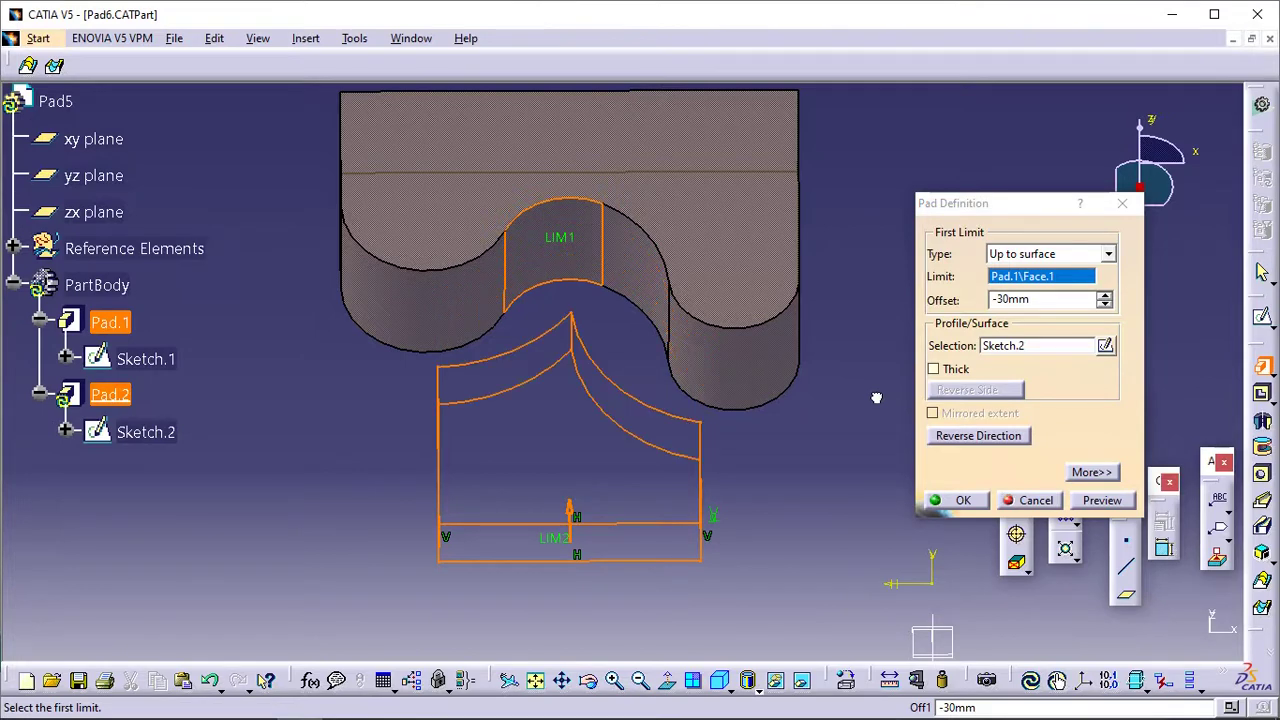
{"action": "middle_click_drag", "start_coordinate": [592, 290], "coordinate": [770, 300]}
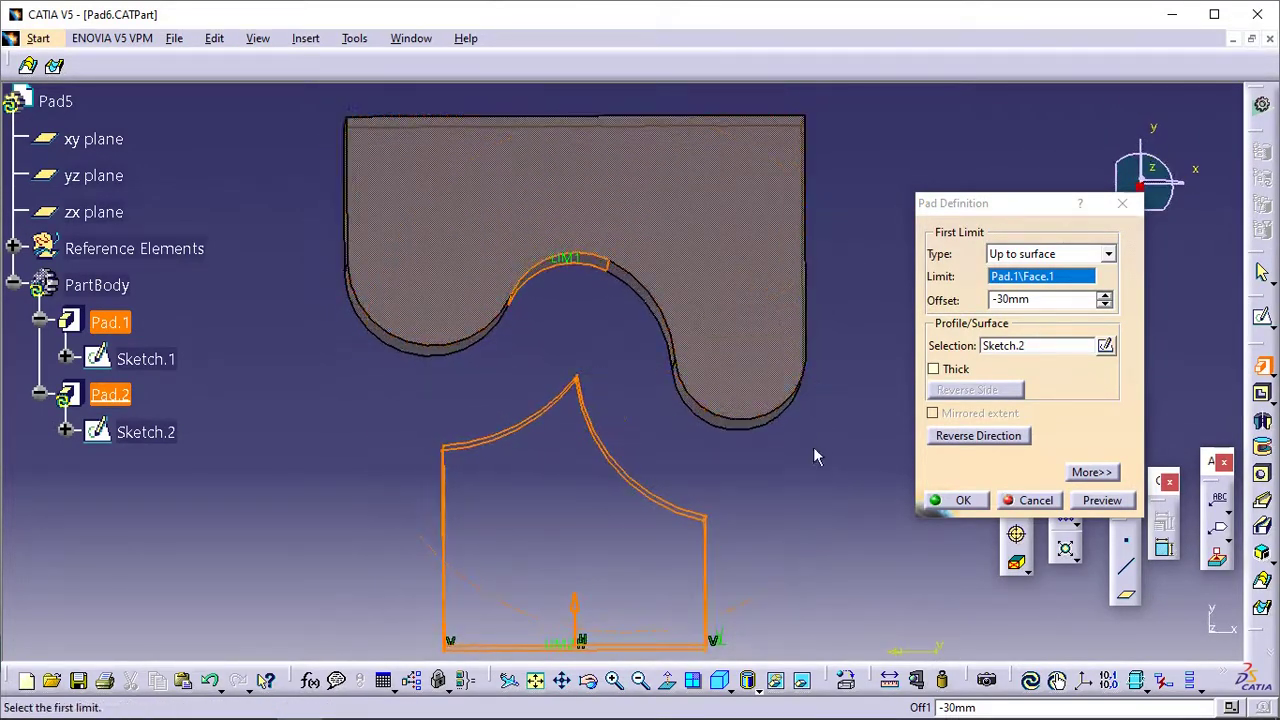
{"action": "left_click", "coordinate": [1104, 501]}
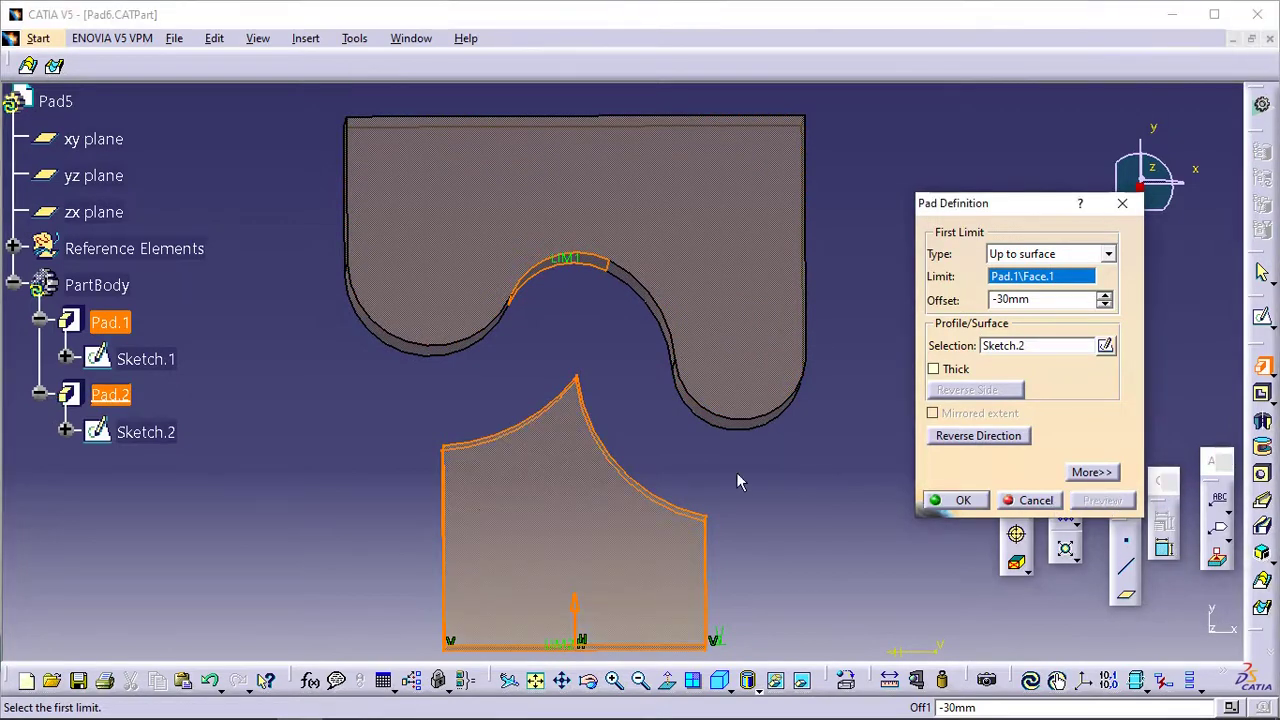
{"action": "left_click", "coordinate": [960, 500]}
Rotate the finished part to an isometric view and select Pad.2 in the tree
{"action": "middle_click_drag", "start_coordinate": [626, 509], "coordinate": [757, 400]}
{"action": "left_click", "coordinate": [685, 478]}
{"action": "middle_click_drag", "start_coordinate": [557, 314], "coordinate": [590, 360]}
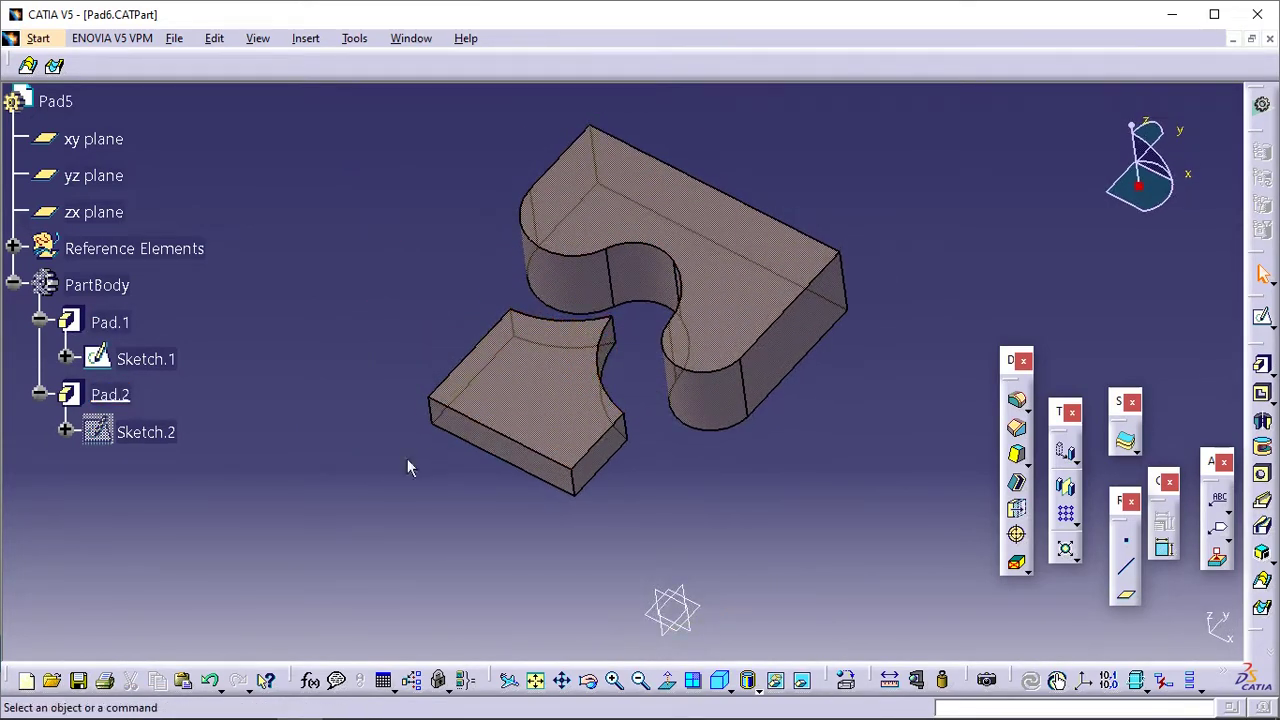
{"action": "left_click", "coordinate": [112, 395]}
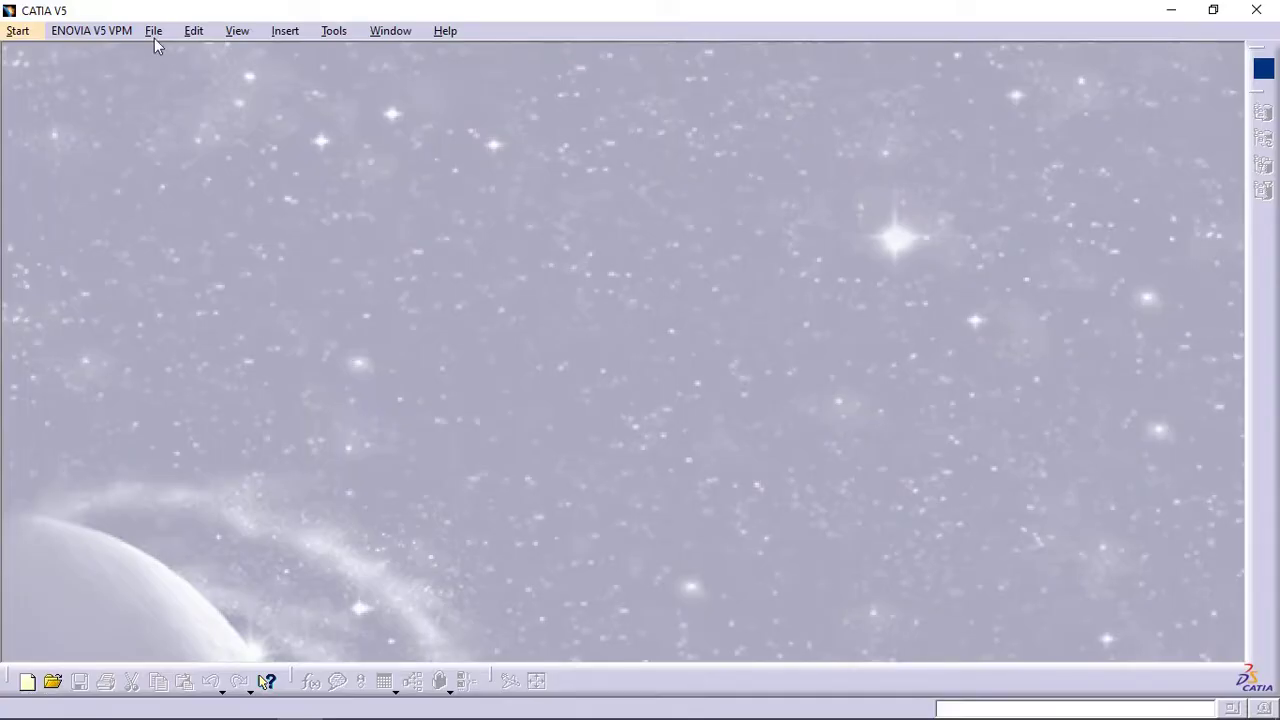
Open ThickSurface.CATPart and select its curved Extrude.1 surface
{"action": "left_click", "coordinate": [154, 36]}
{"action": "left_click", "coordinate": [189, 98]}
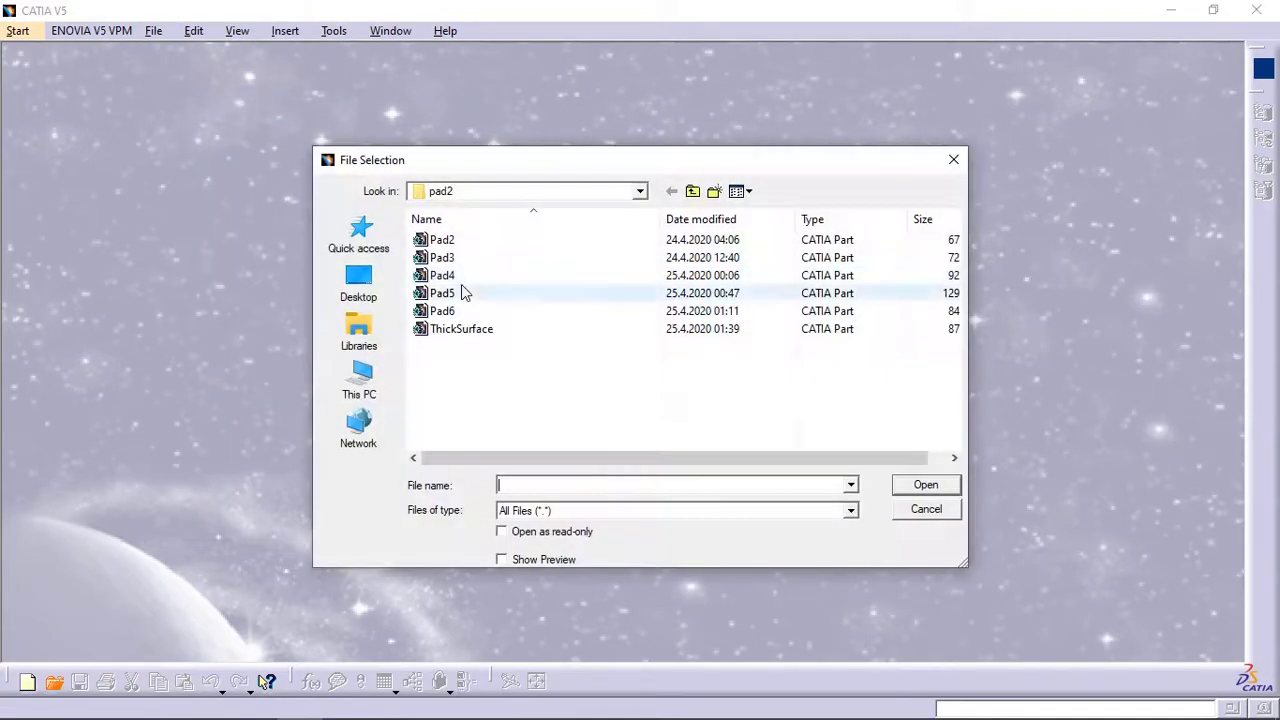
{"action": "left_click", "coordinate": [484, 331]}
{"action": "left_click", "coordinate": [927, 488]}
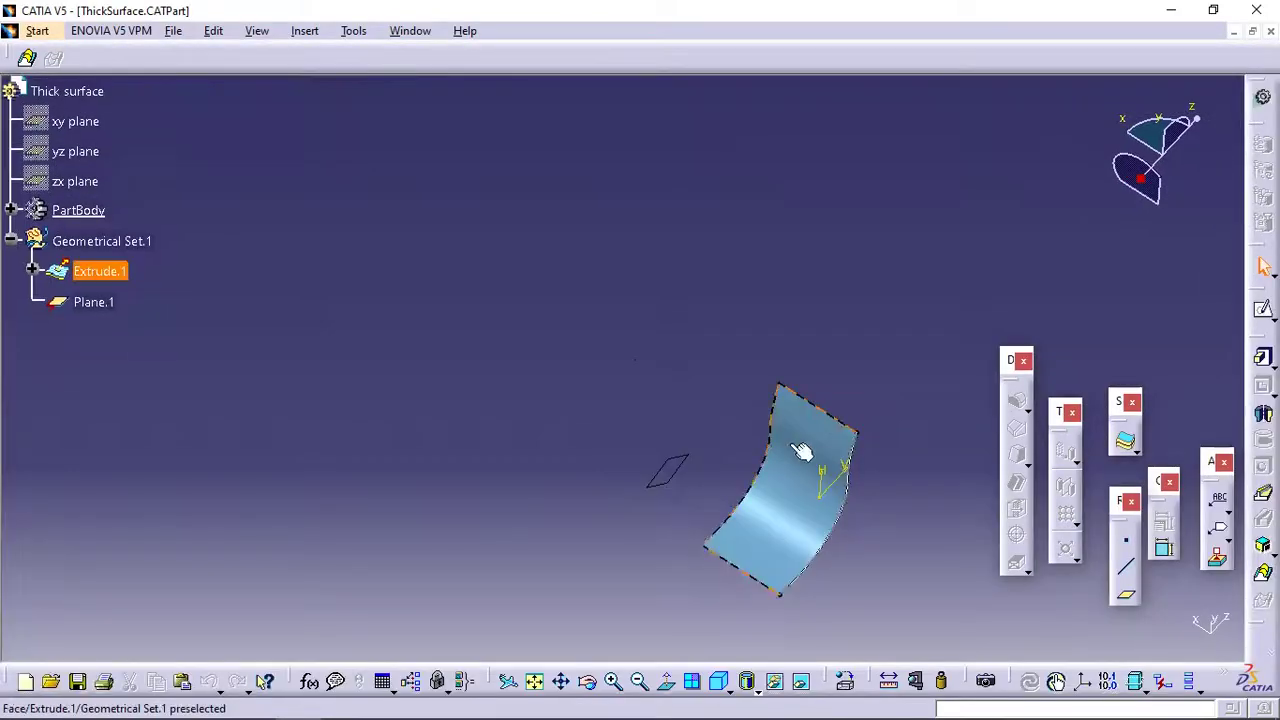
{"action": "left_click", "coordinate": [100, 271]}
{"action": "middle_click_drag", "start_coordinate": [730, 410], "coordinate": [770, 300]}
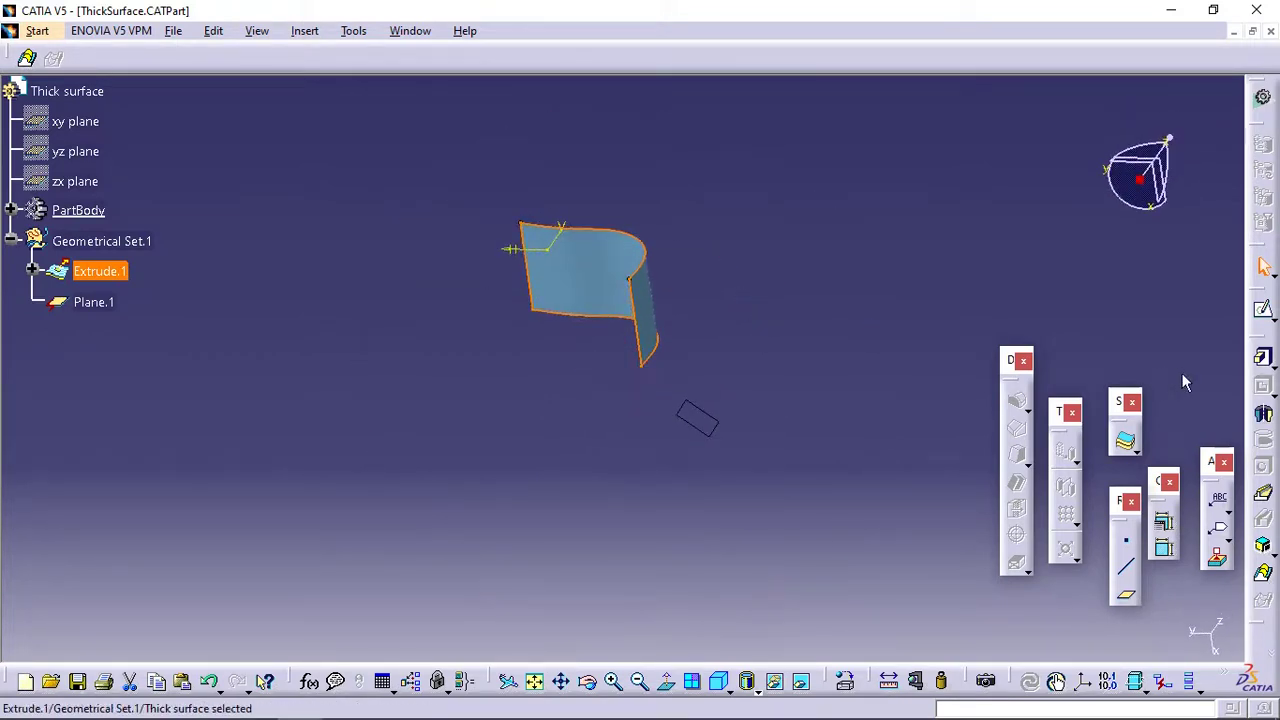
Start a pad from the Extrude.1 surface and accept defining an extrusion direction
{"action": "left_click", "coordinate": [1263, 358]}
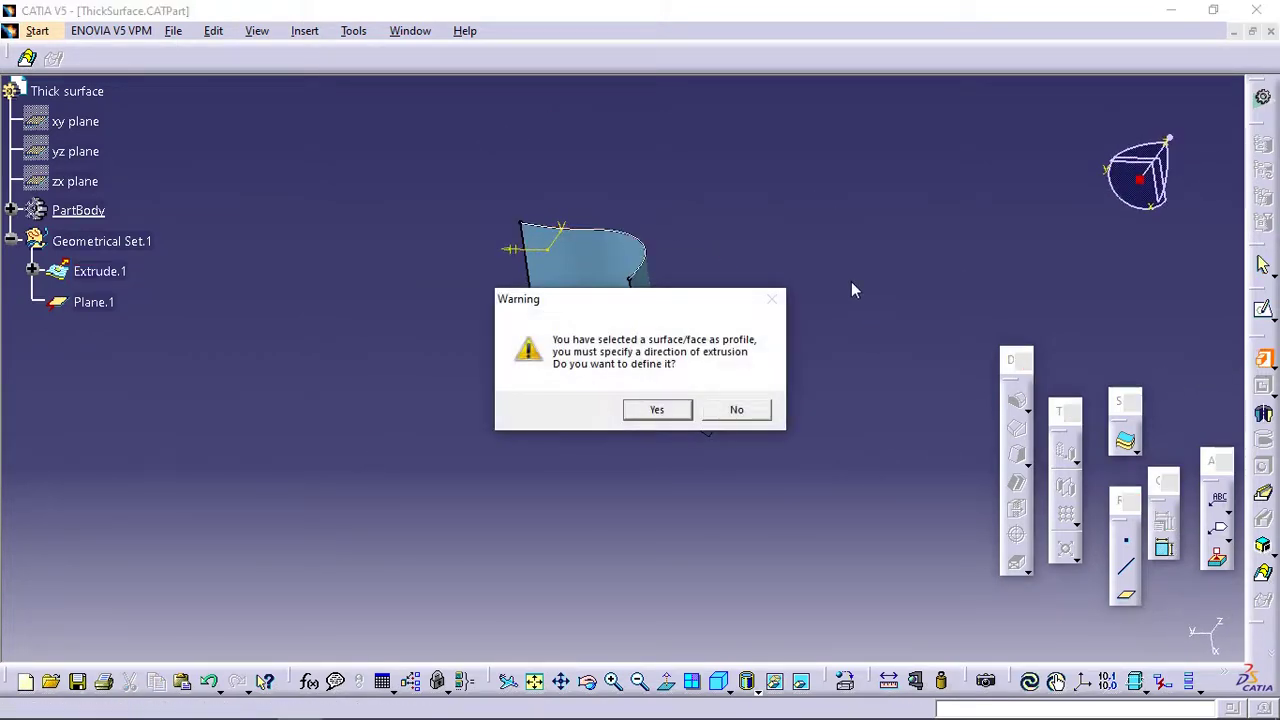
{"action": "left_click", "coordinate": [658, 410]}
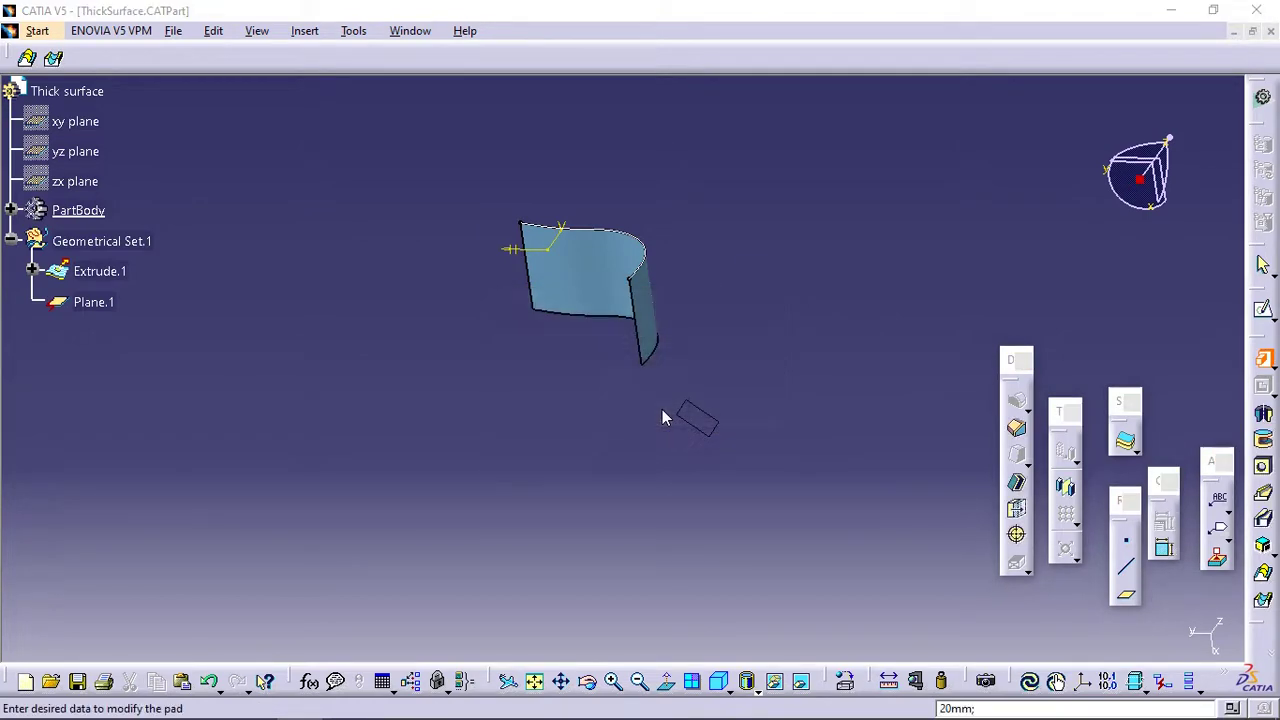
{"action": "middle_click_drag", "start_coordinate": [754, 325], "coordinate": [623, 363]}
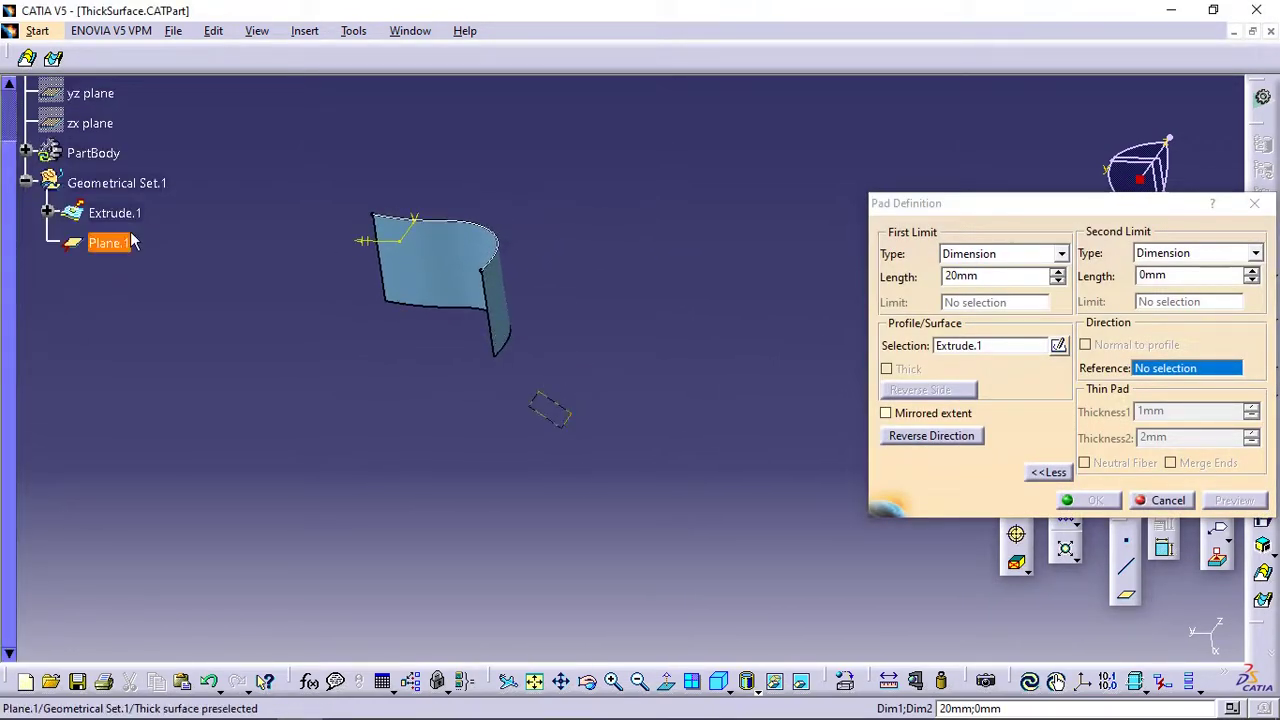
{"action": "left_click", "coordinate": [25, 152]}
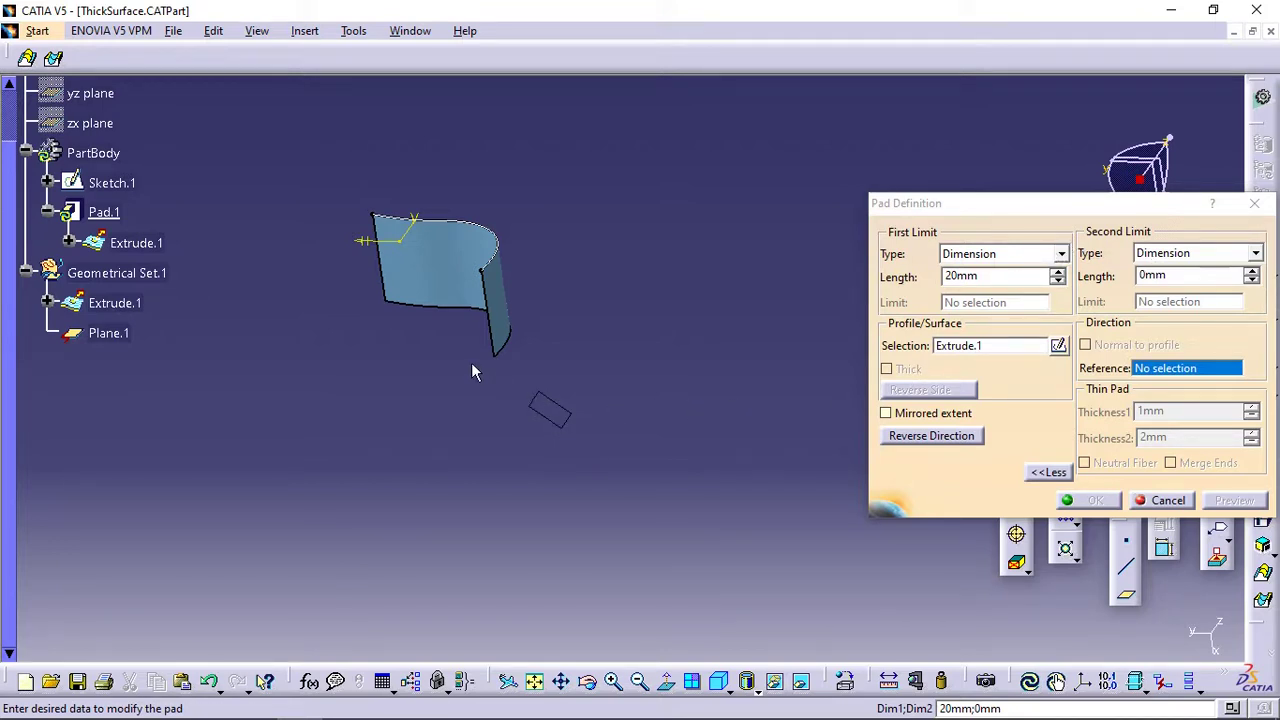
{"action": "middle_click_drag", "start_coordinate": [500, 349], "coordinate": [521, 298]}
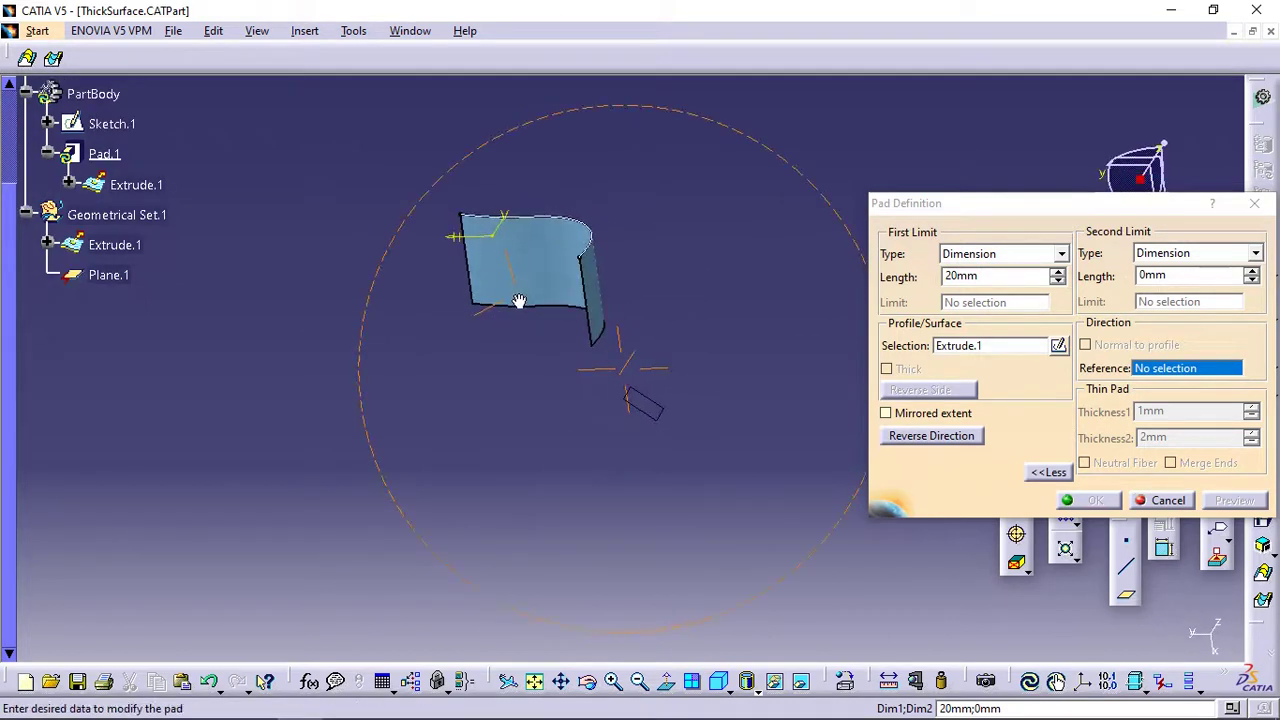
Set Plane.1 as the pad's direction reference and inspect the 20mm preview
{"action": "left_click", "coordinate": [1158, 368]}
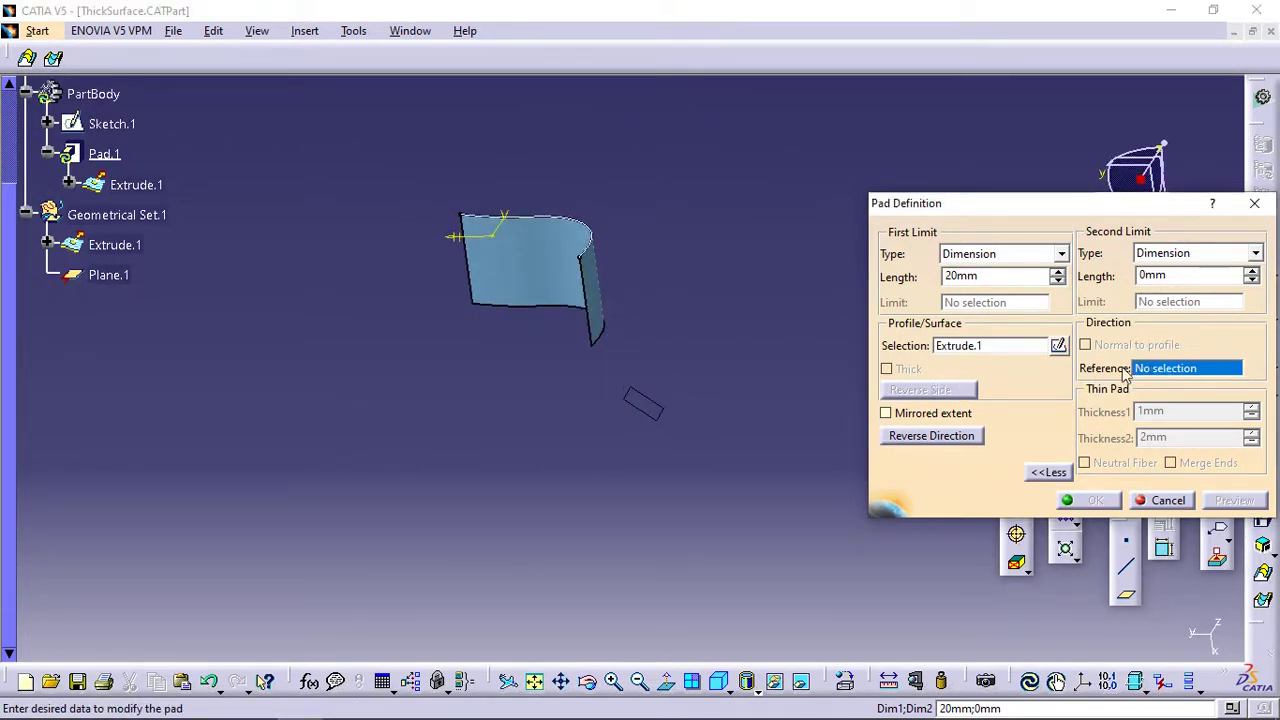
{"action": "left_click", "coordinate": [647, 412]}
{"action": "middle_click_drag", "start_coordinate": [648, 414], "coordinate": [559, 468]}
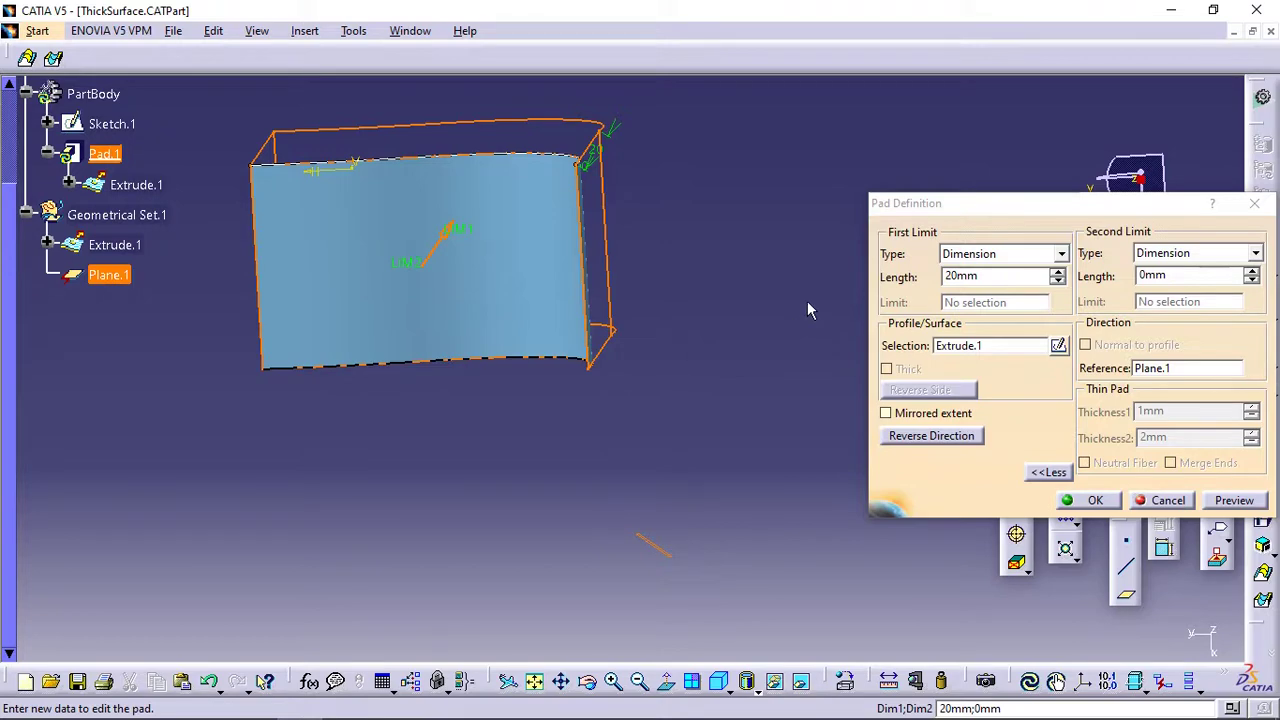
Set first limit length 21mm and second limit 11mm, then create the surface pad
{"action": "middle_click_drag", "start_coordinate": [543, 314], "coordinate": [651, 417]}
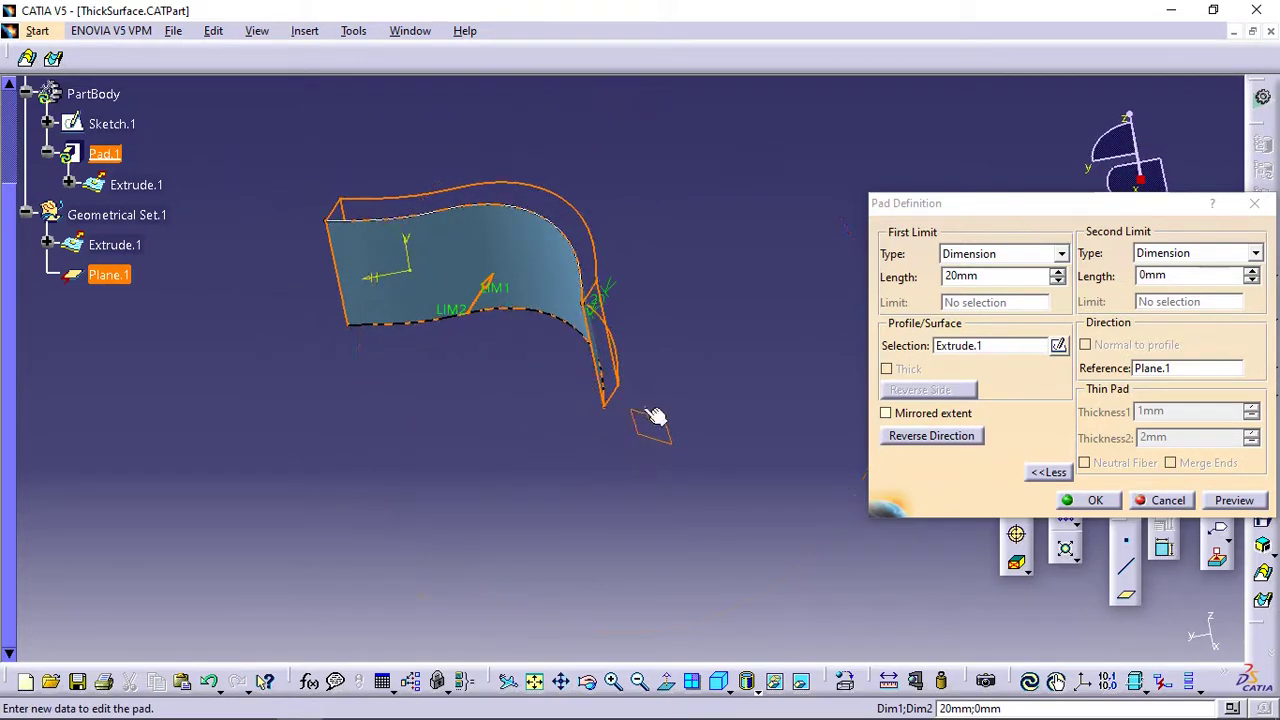
{"action": "middle_click_drag", "start_coordinate": [551, 355], "coordinate": [590, 440]}
{"action": "left_click", "coordinate": [890, 280]}
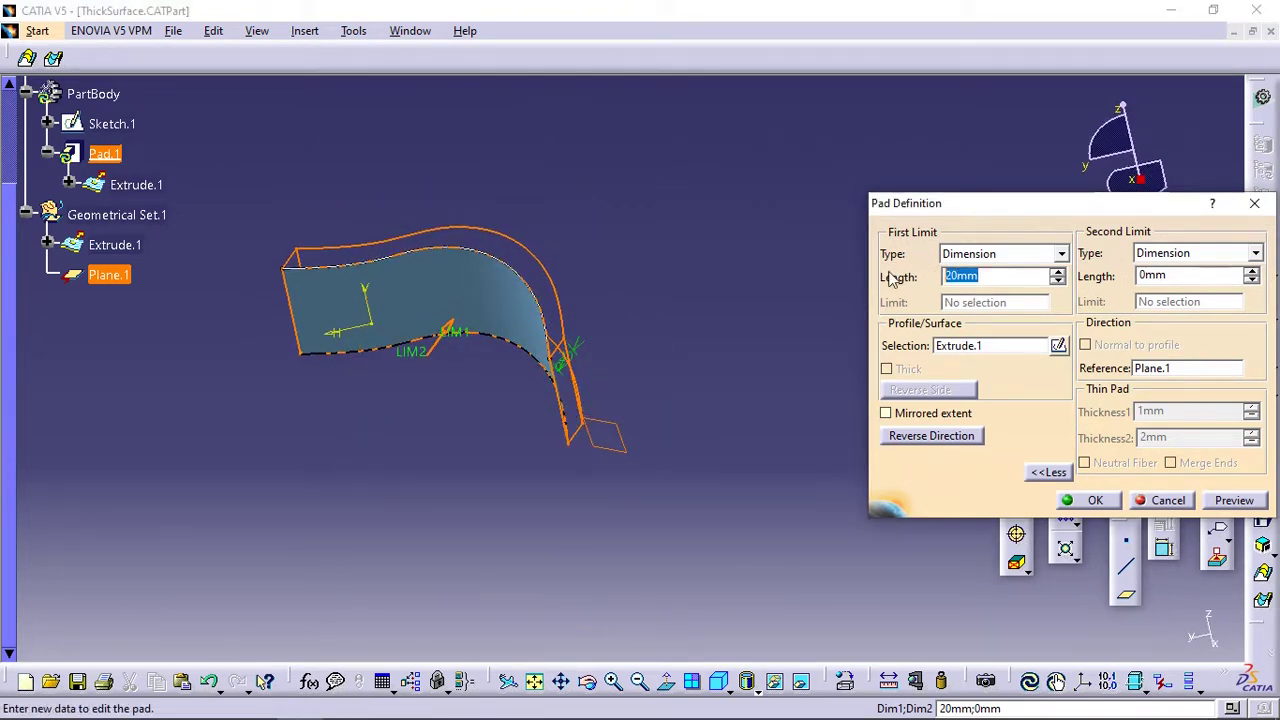
{"action": "type", "text": "21"}
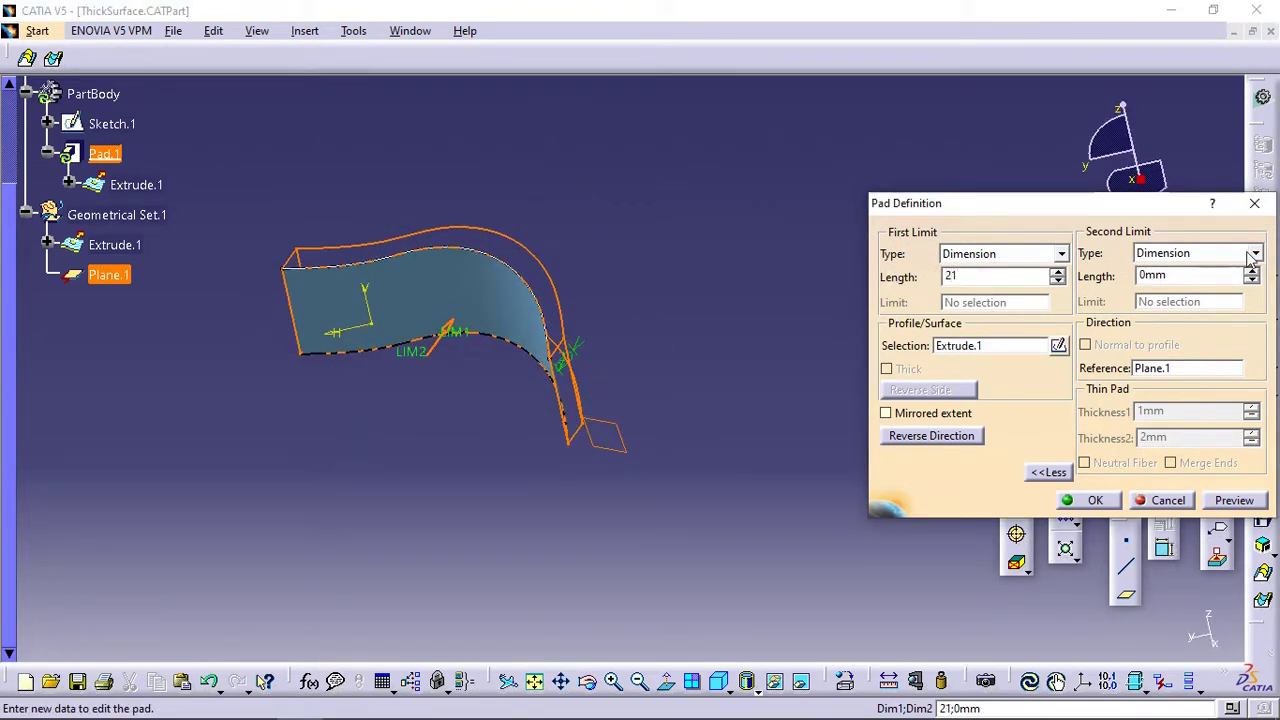
{"action": "left_click", "coordinate": [1183, 280]}
{"action": "type", "text": "11"}
{"action": "left_click", "coordinate": [779, 512]}
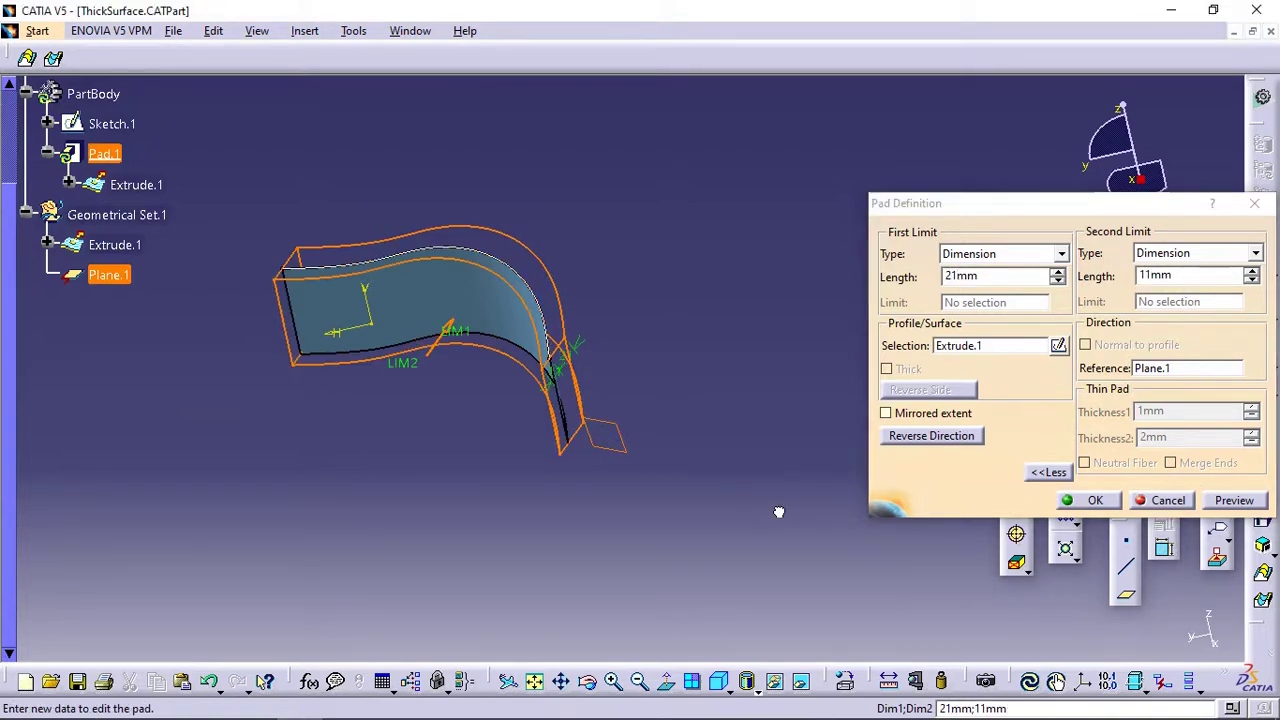
{"action": "middle_click_drag", "start_coordinate": [689, 465], "coordinate": [540, 466]}
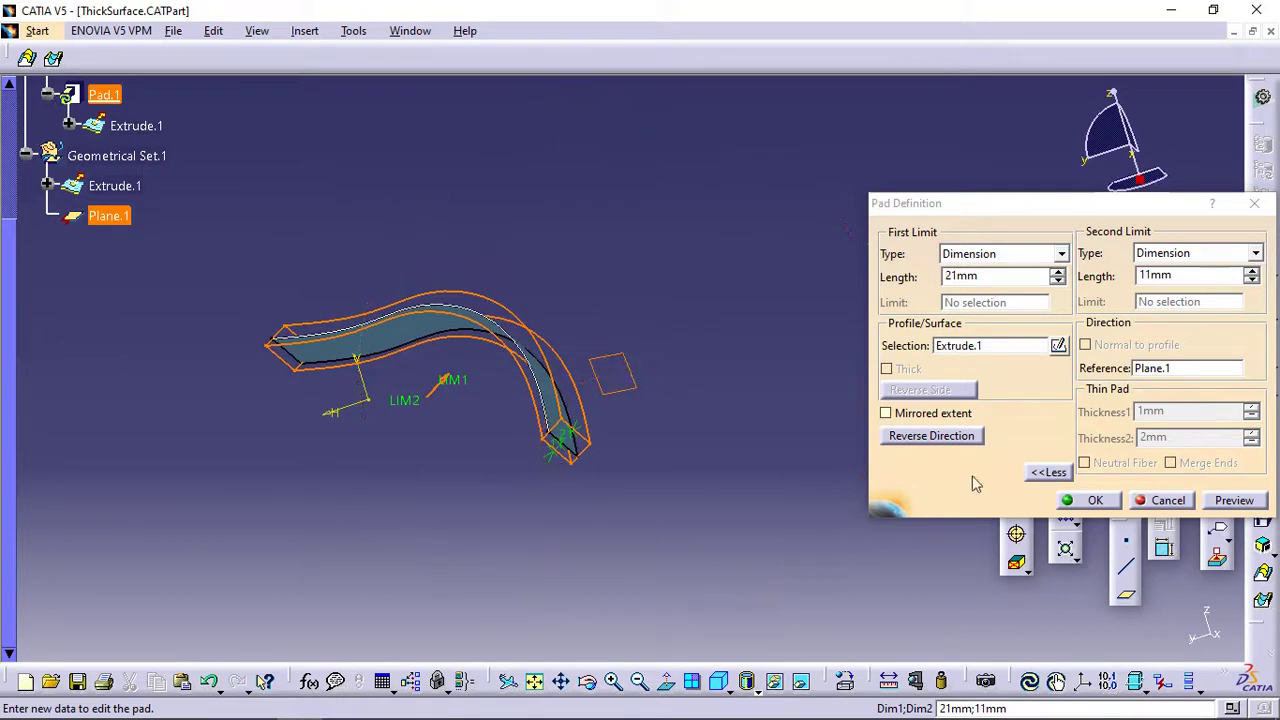
{"action": "left_click", "coordinate": [1092, 505]}
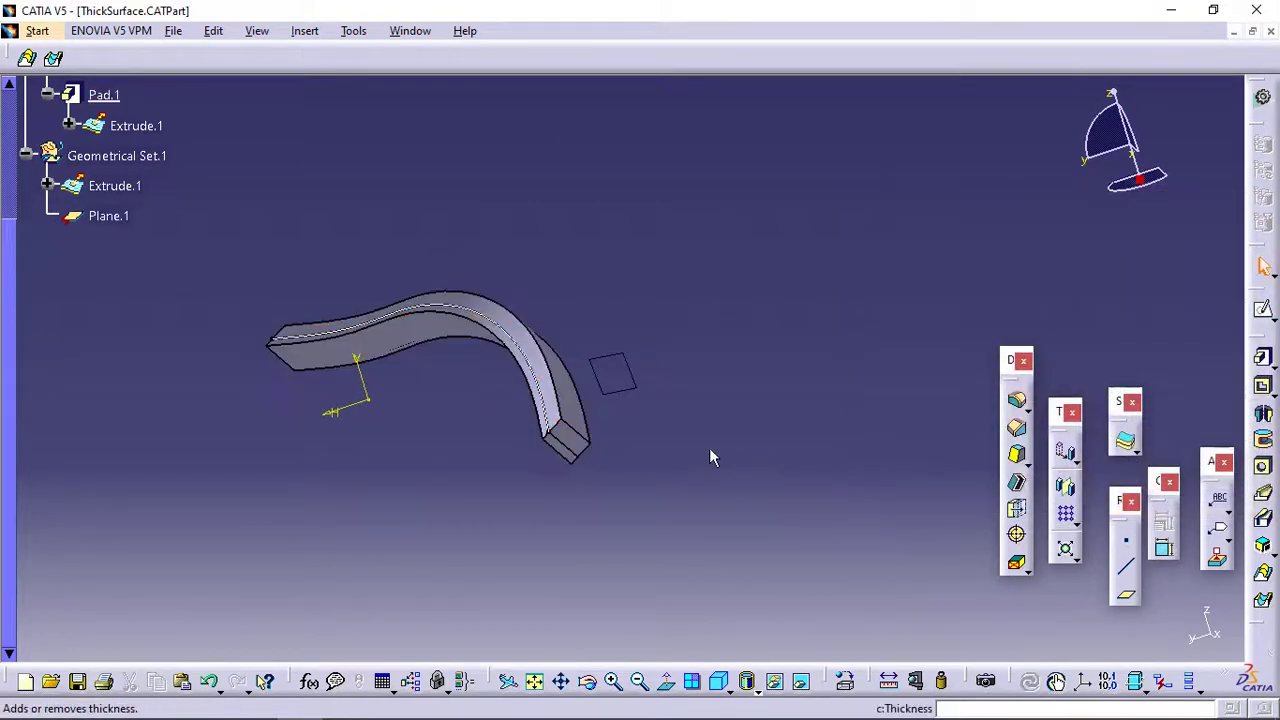
{"action": "scroll", "coordinate": [110, 200], "scroll_direction": "up", "scroll_amount": 4}
{"action": "left_click", "coordinate": [104, 211]}
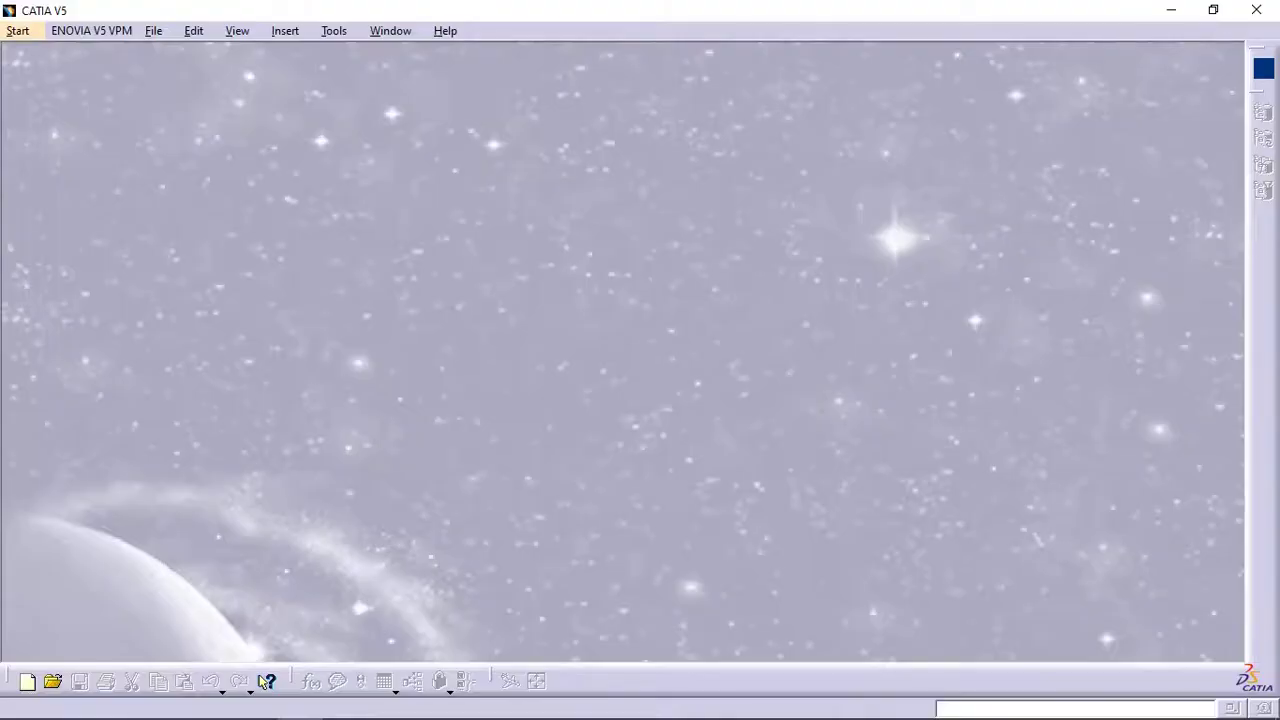
Open the Pad7 part, expand PartBody and select Sketch.2
{"action": "left_click", "coordinate": [153, 31]}
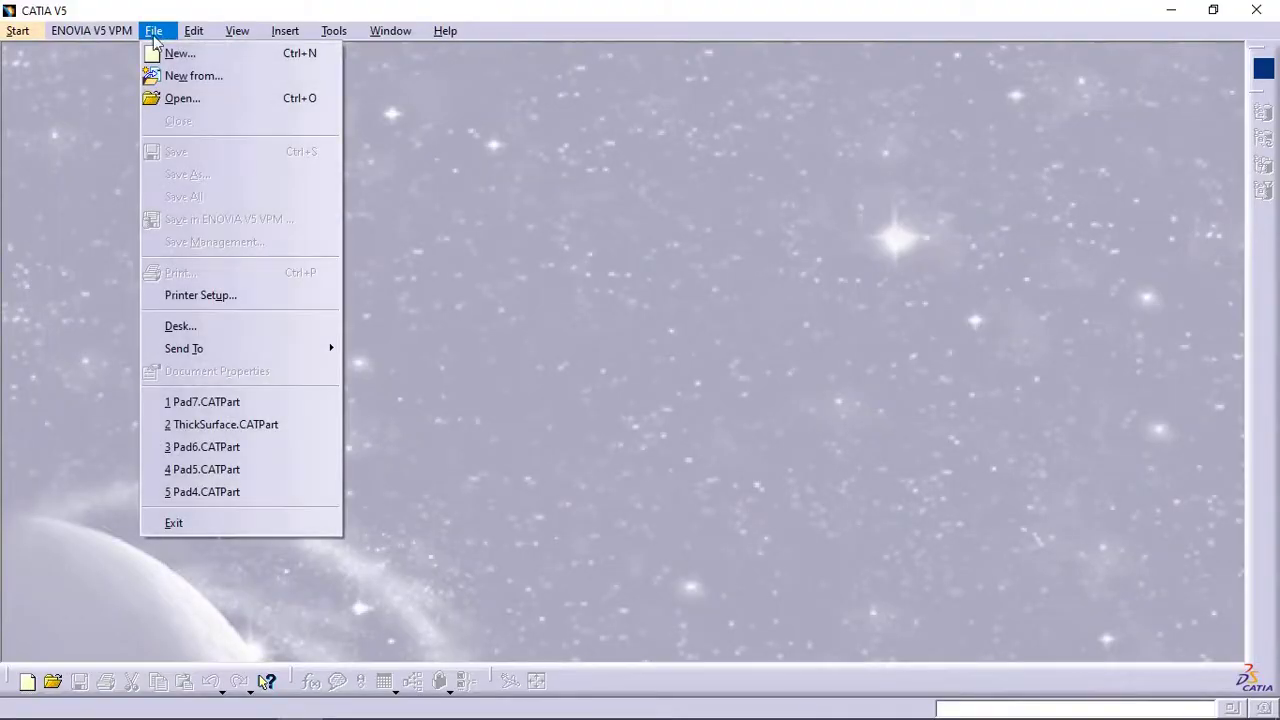
{"action": "left_click", "coordinate": [186, 98]}
{"action": "left_click", "coordinate": [441, 328]}
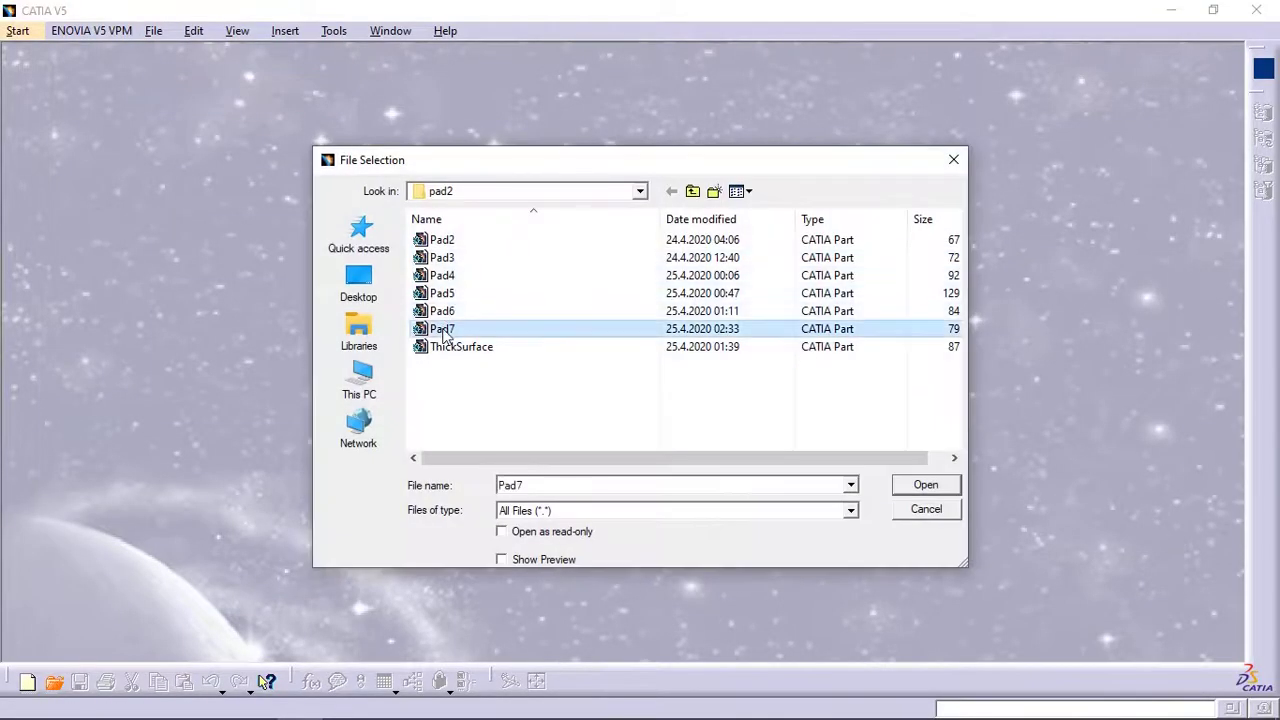
{"action": "left_click", "coordinate": [912, 486]}
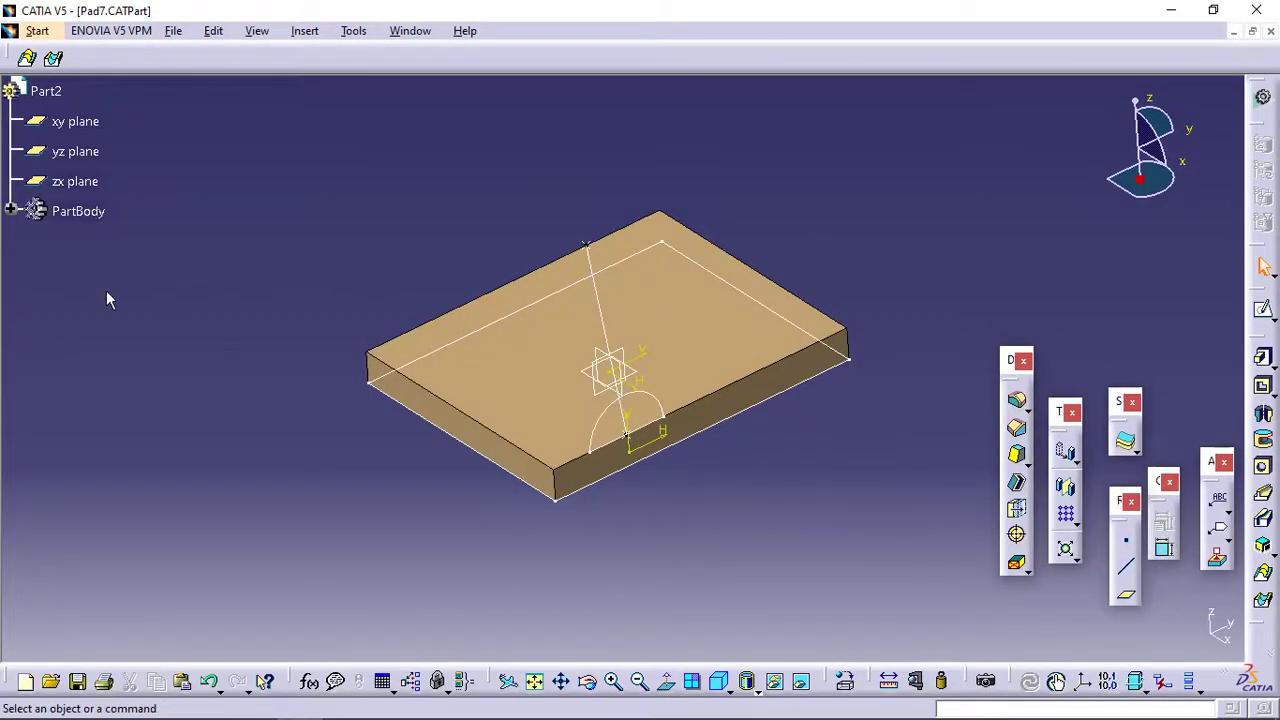
{"action": "left_click", "coordinate": [10, 211]}
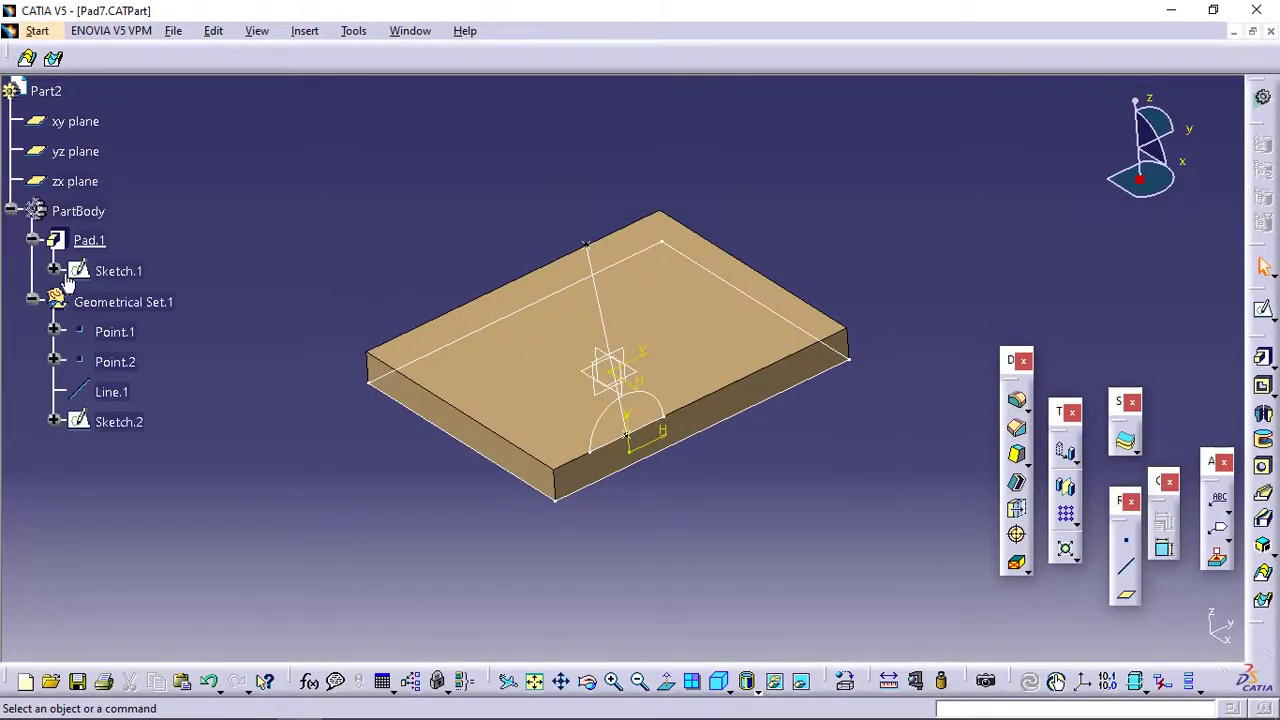
{"action": "left_click", "coordinate": [119, 423]}
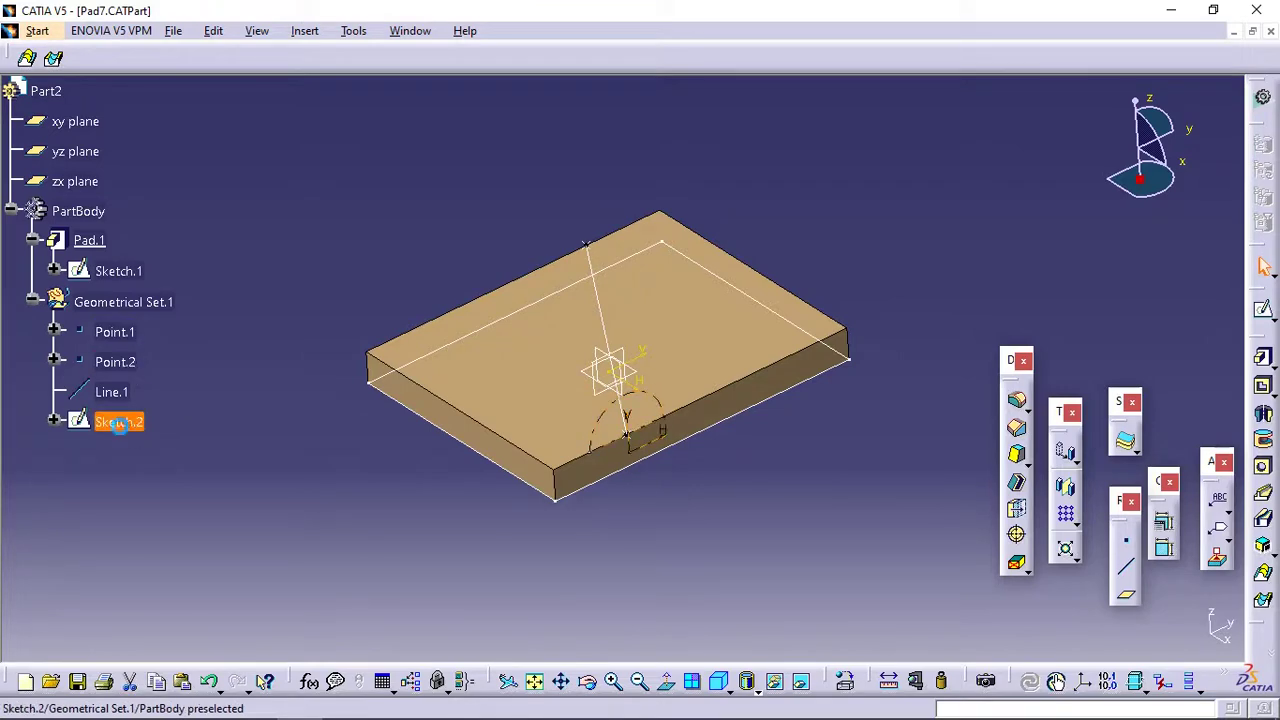
Start a pad of Sketch.2 limited Up to plane with the yz plane
{"action": "left_click", "coordinate": [1263, 358]}
{"action": "middle_click_drag", "start_coordinate": [684, 448], "coordinate": [826, 400]}
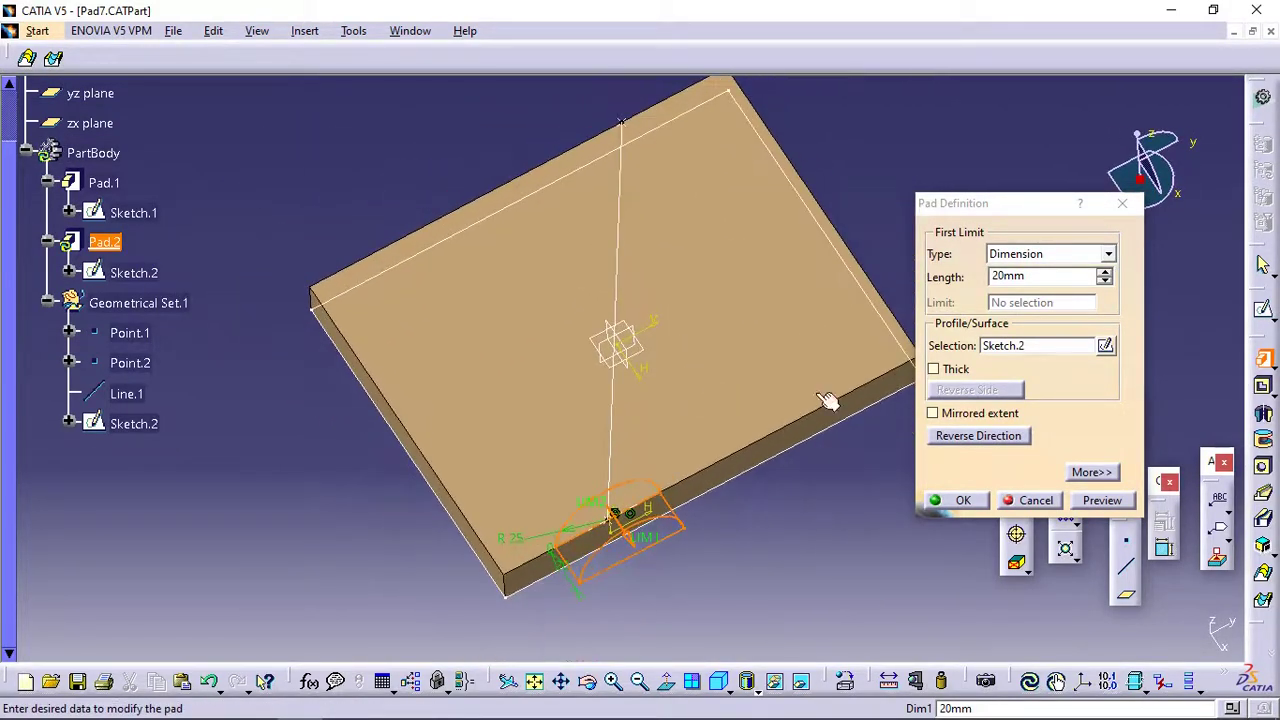
{"action": "left_click", "coordinate": [1015, 255]}
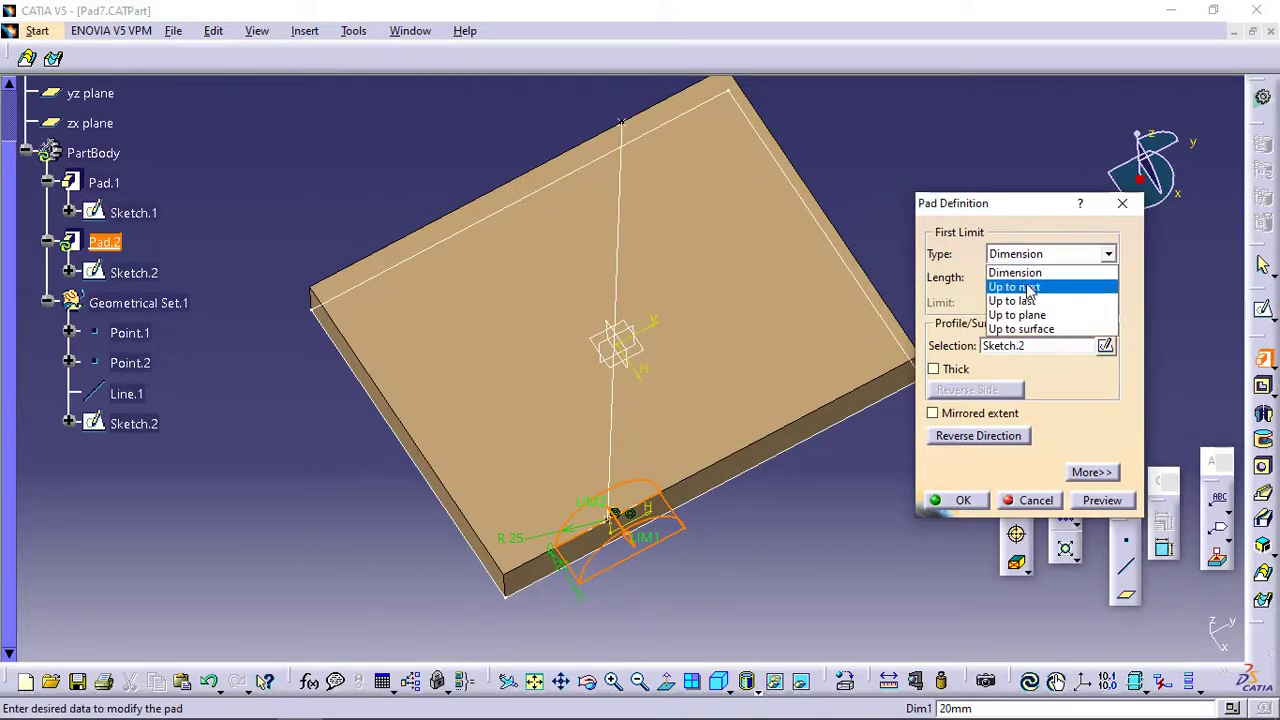
{"action": "left_click", "coordinate": [1017, 315]}
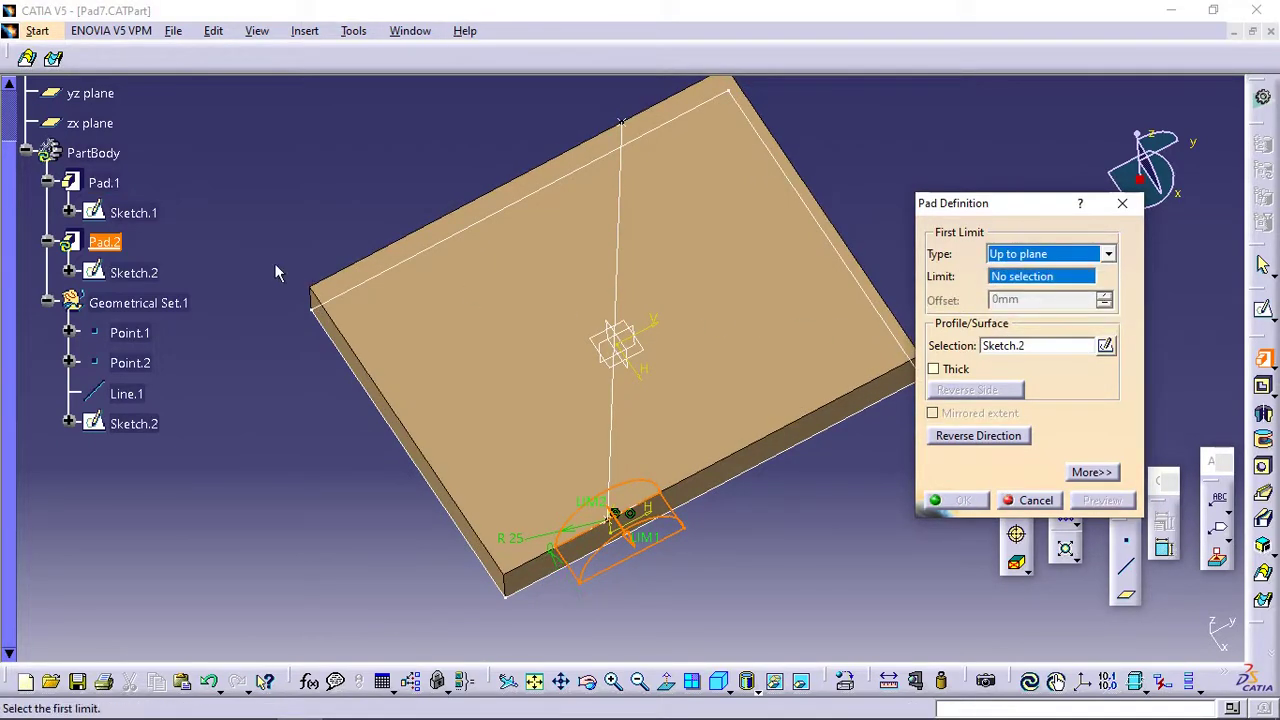
{"action": "left_click", "coordinate": [88, 93]}
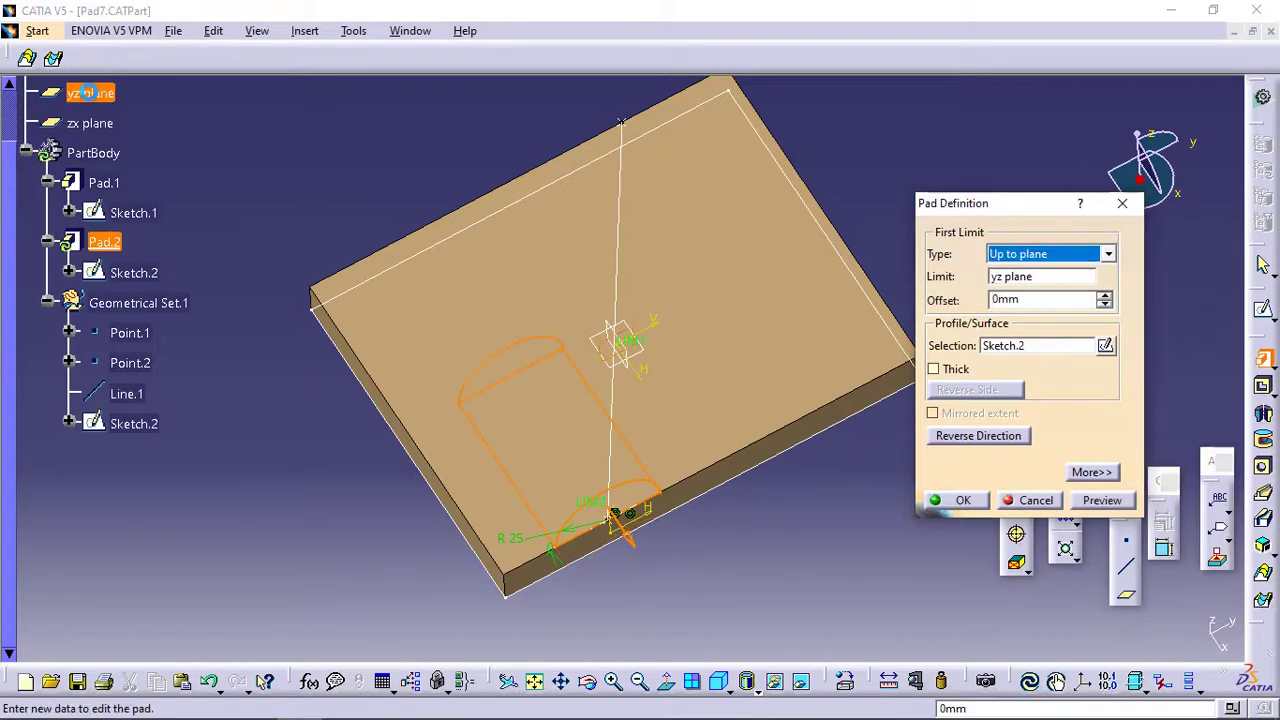
{"action": "scroll", "coordinate": [17, 197], "scroll_direction": "up", "scroll_amount": 2}
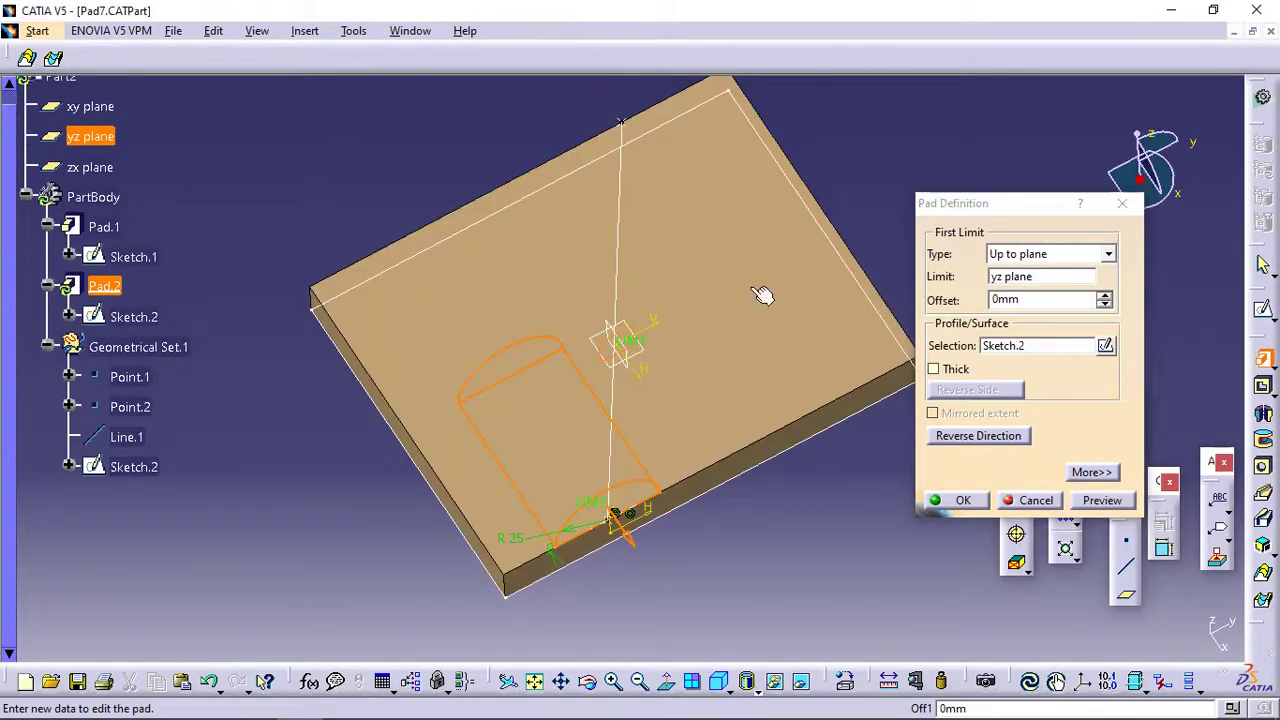
Turn off Normal to profile and use Line.1 as the pad direction
{"action": "left_click", "coordinate": [1090, 470]}
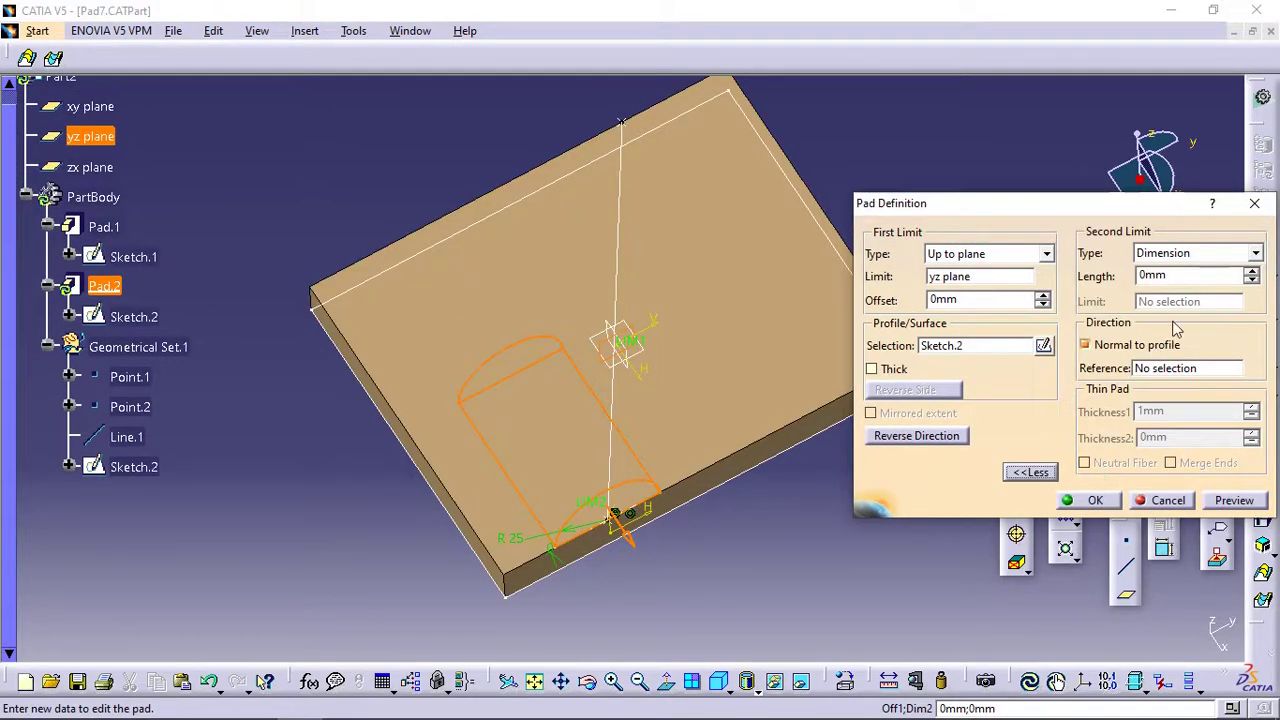
{"action": "left_click", "coordinate": [1097, 344]}
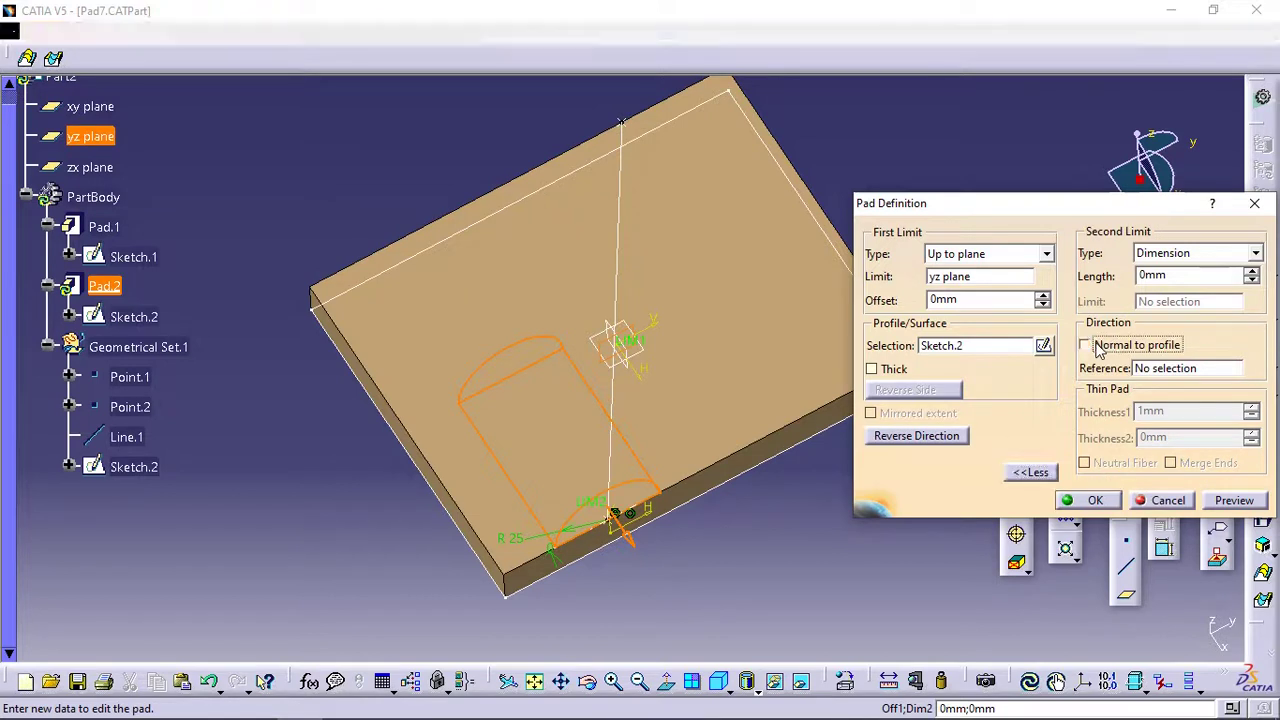
{"action": "left_click", "coordinate": [615, 273]}
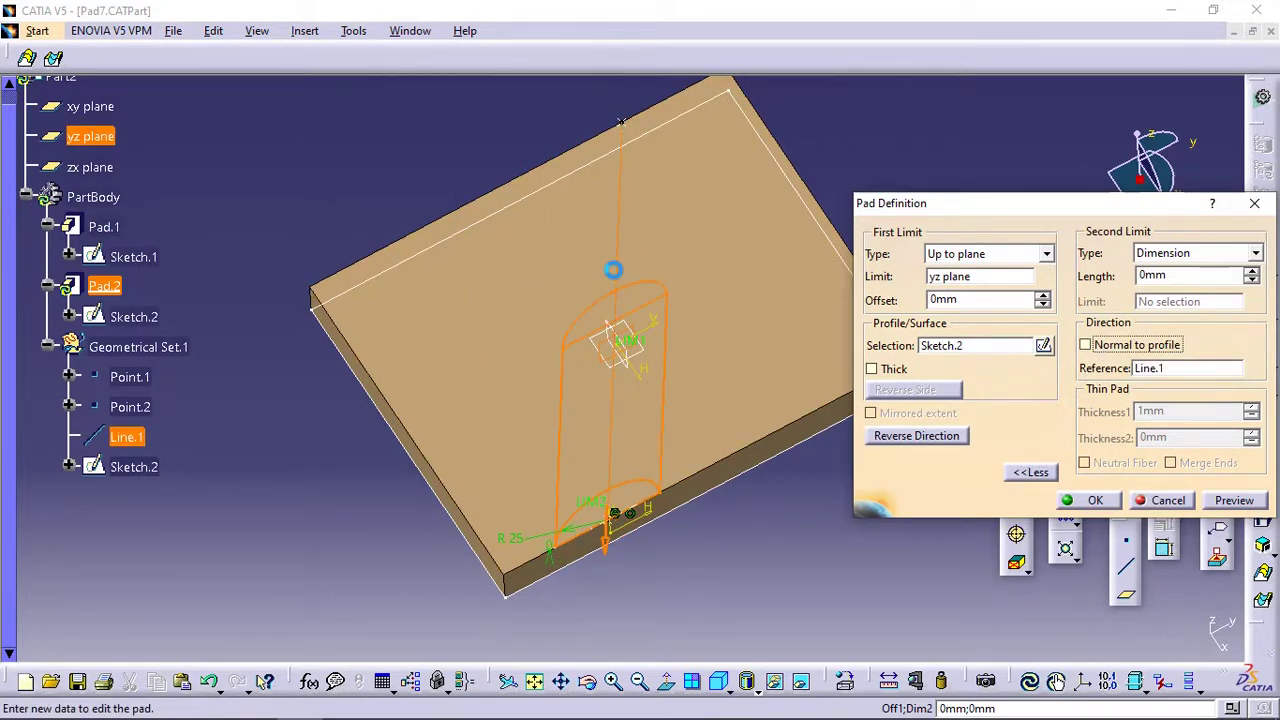
Check the slanted preview along Line.1, then confirm to create Pad.2
{"action": "middle_click_drag", "start_coordinate": [716, 325], "coordinate": [671, 430]}
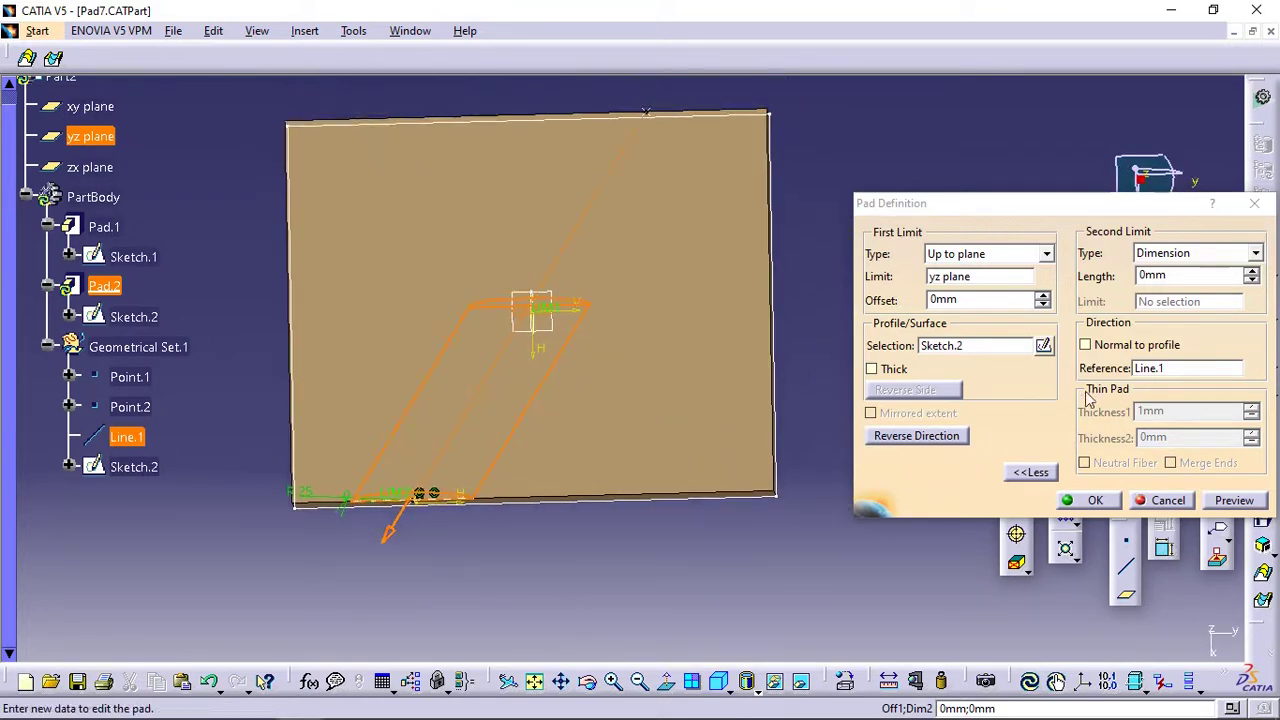
{"action": "right_click", "coordinate": [1164, 375]}
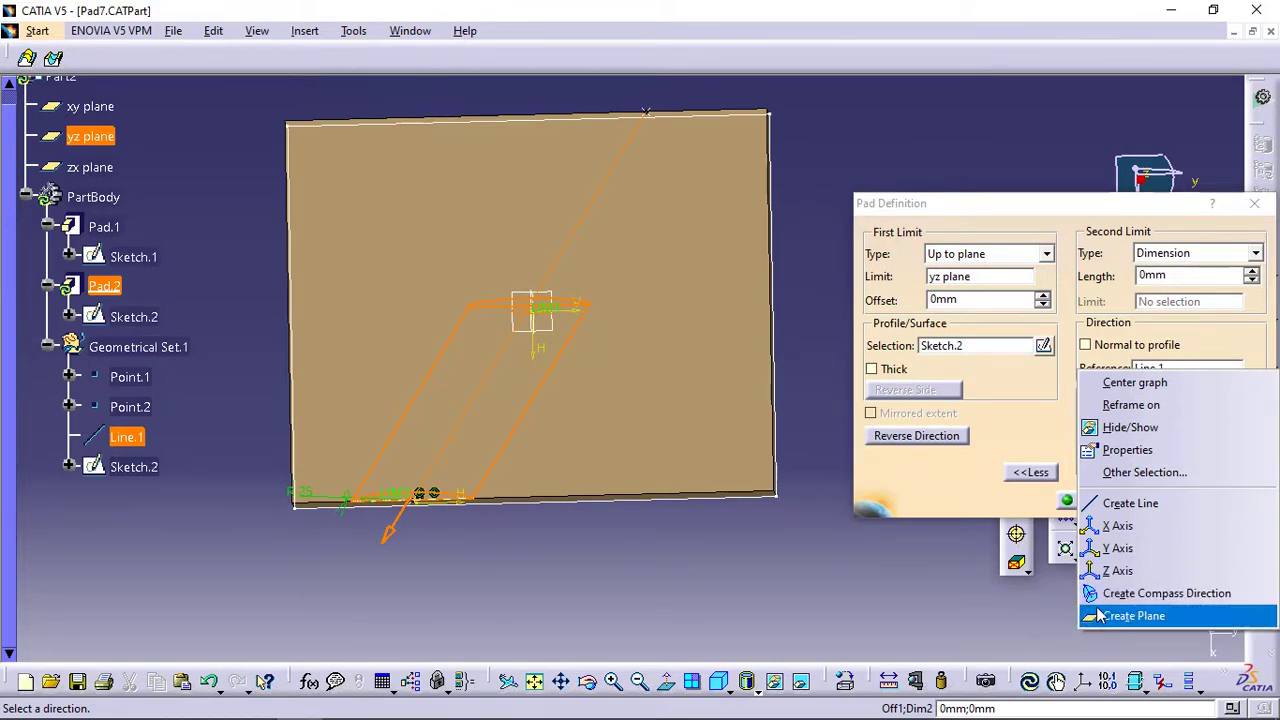
{"action": "left_click", "coordinate": [1012, 505]}
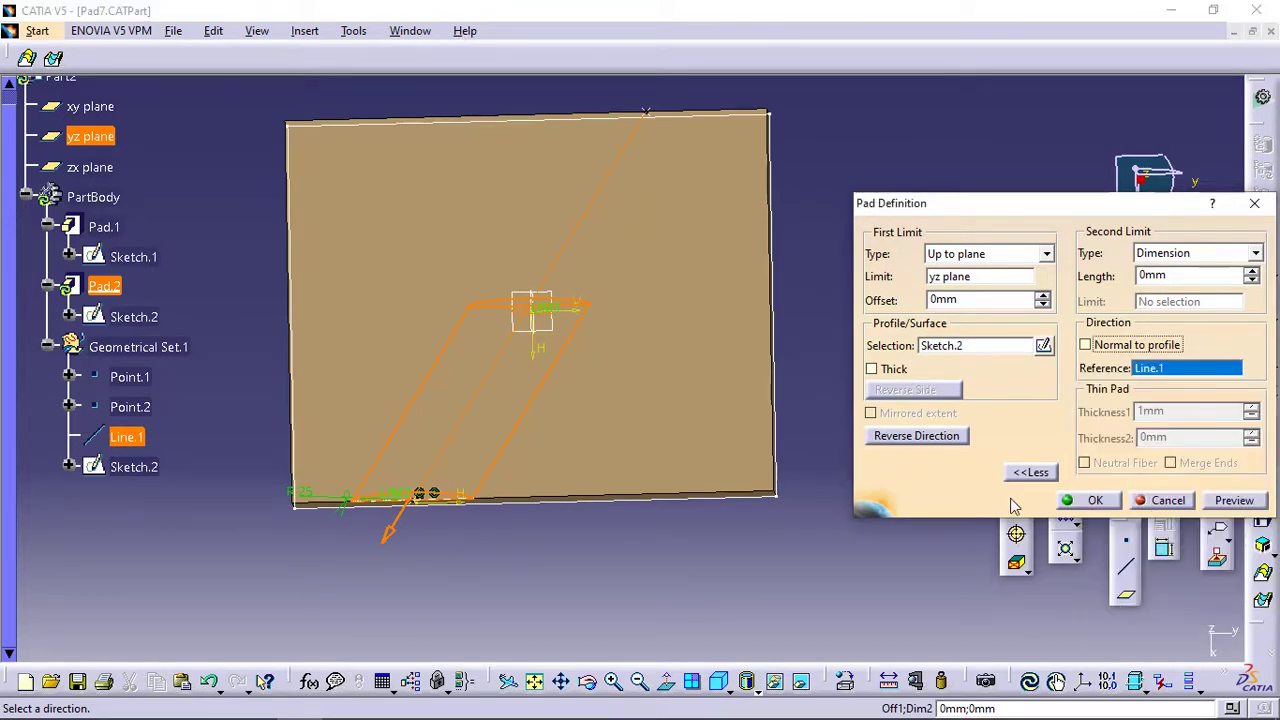
{"action": "left_click", "coordinate": [1095, 500]}
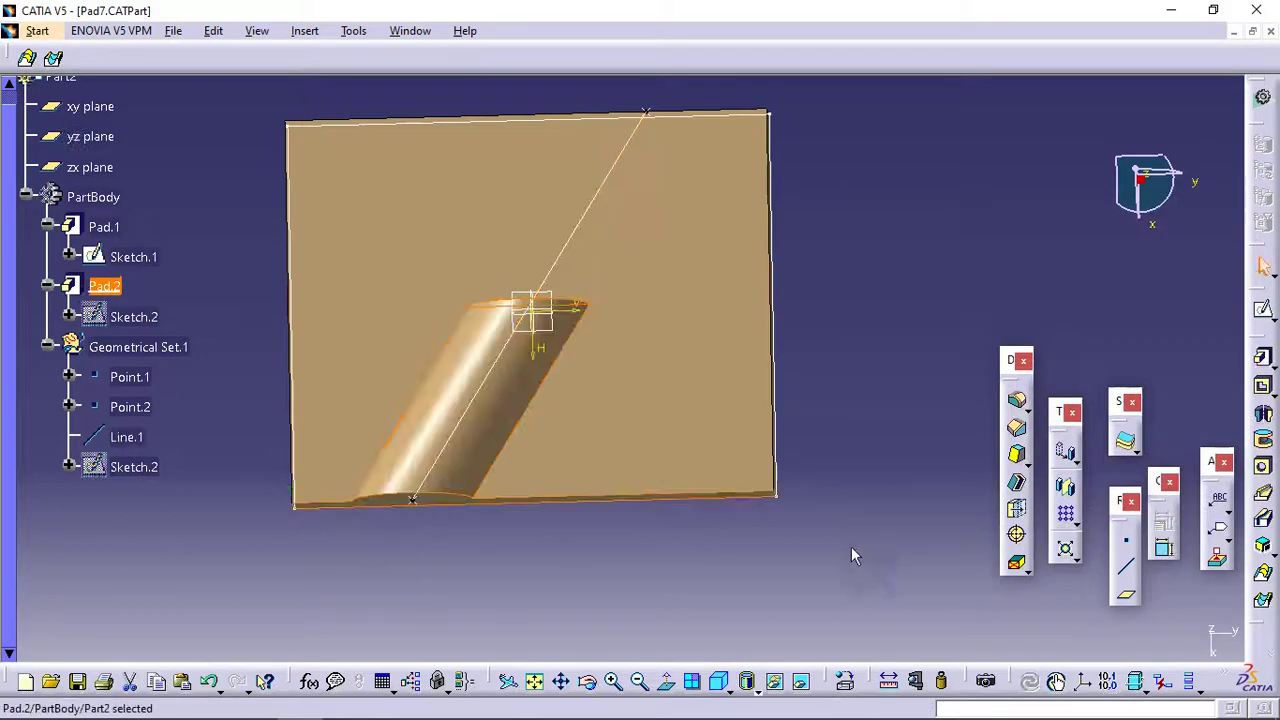
{"action": "middle_click_drag", "start_coordinate": [757, 590], "coordinate": [571, 531]}
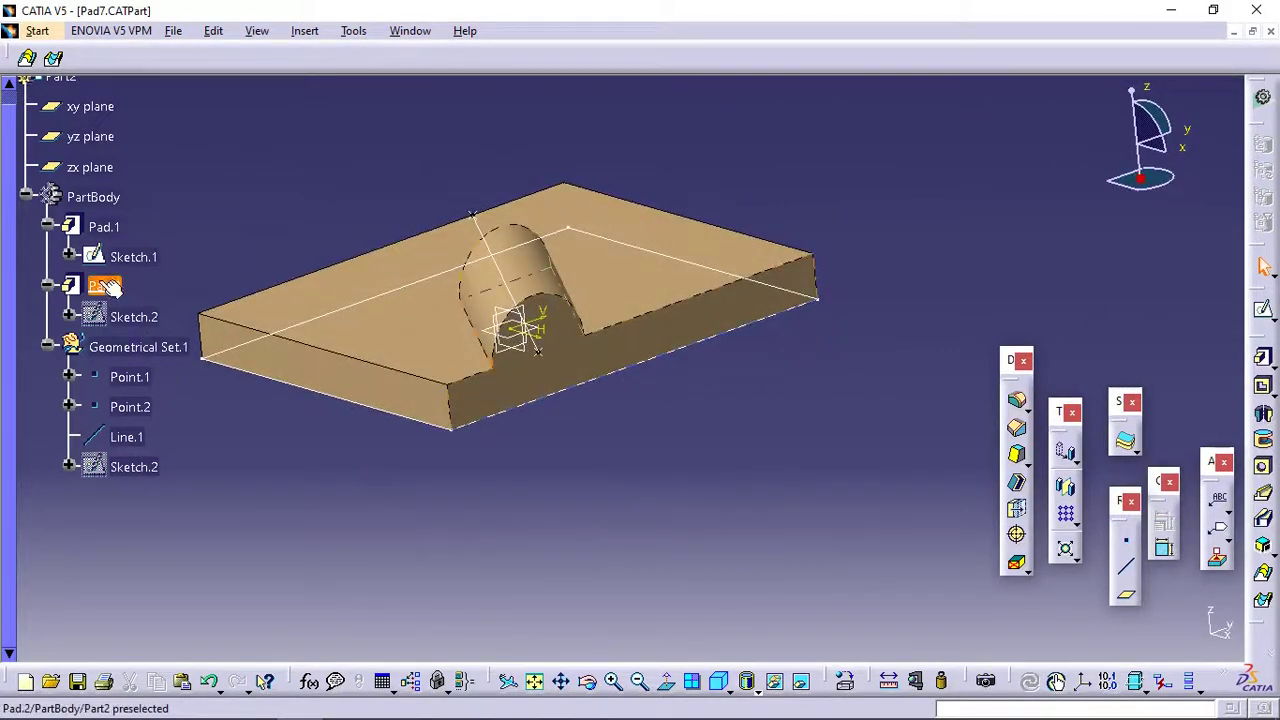